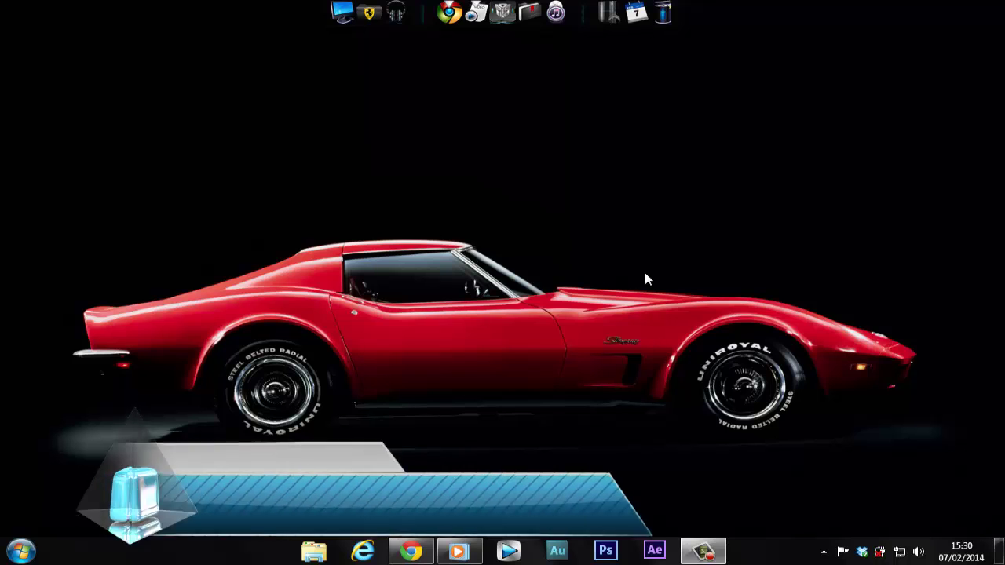
Turn on Show desktop icons from the desktop's View menu
right_click(601, 217)
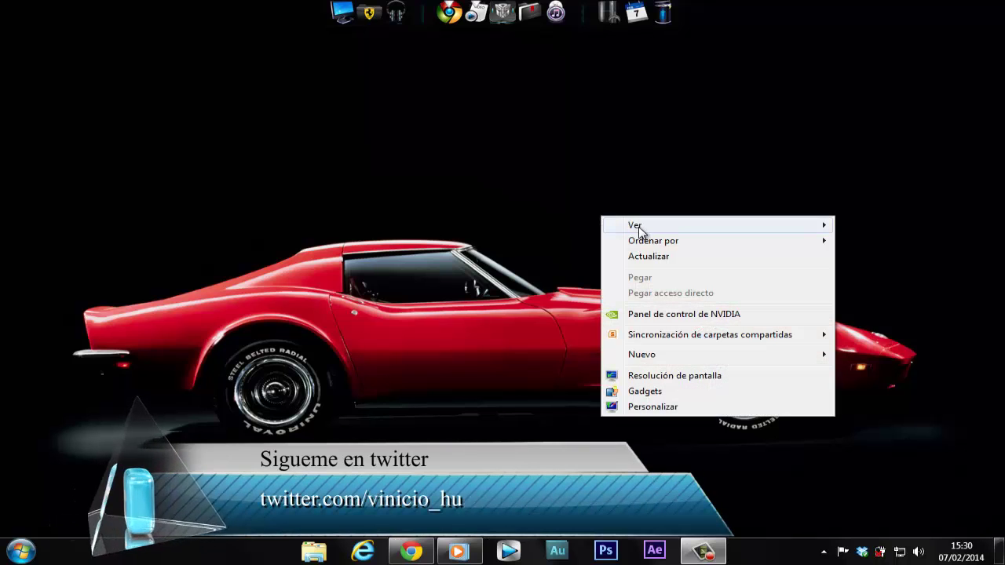
mouse_move(631, 226)
click(543, 314)
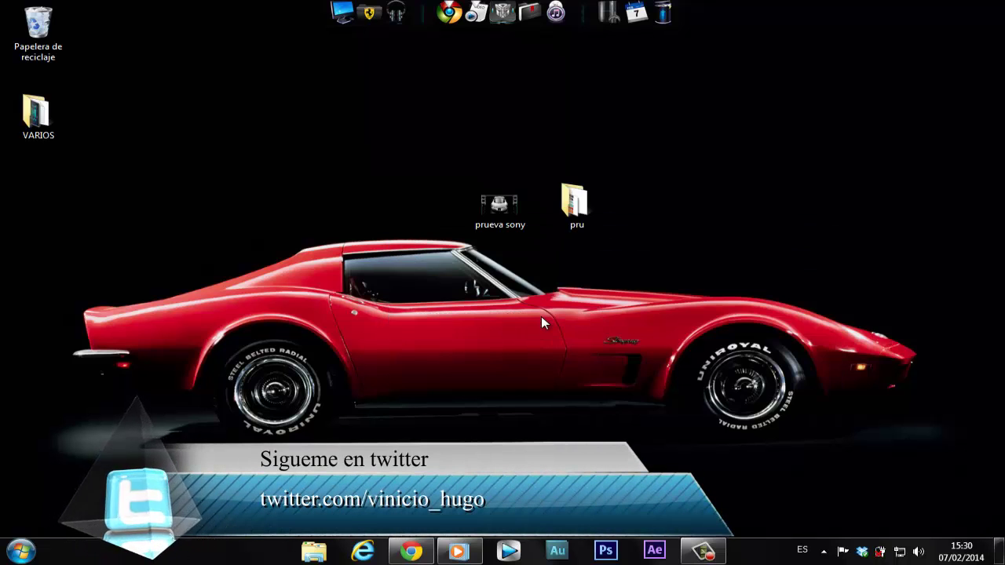
Preview the REDES SOCIALES image from the pru folder, then close the viewer
double_click(588, 197)
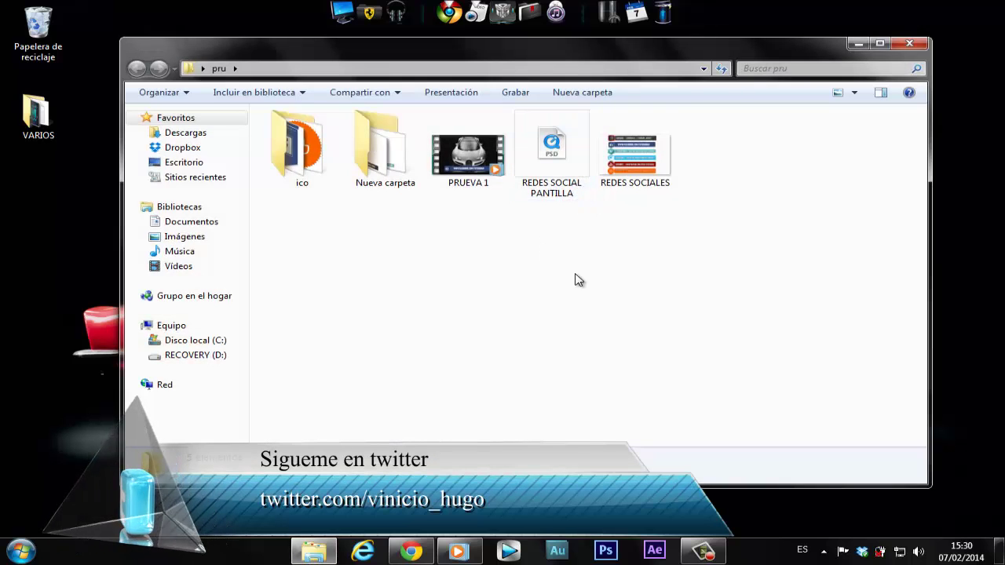
click(650, 166)
right_click(650, 166)
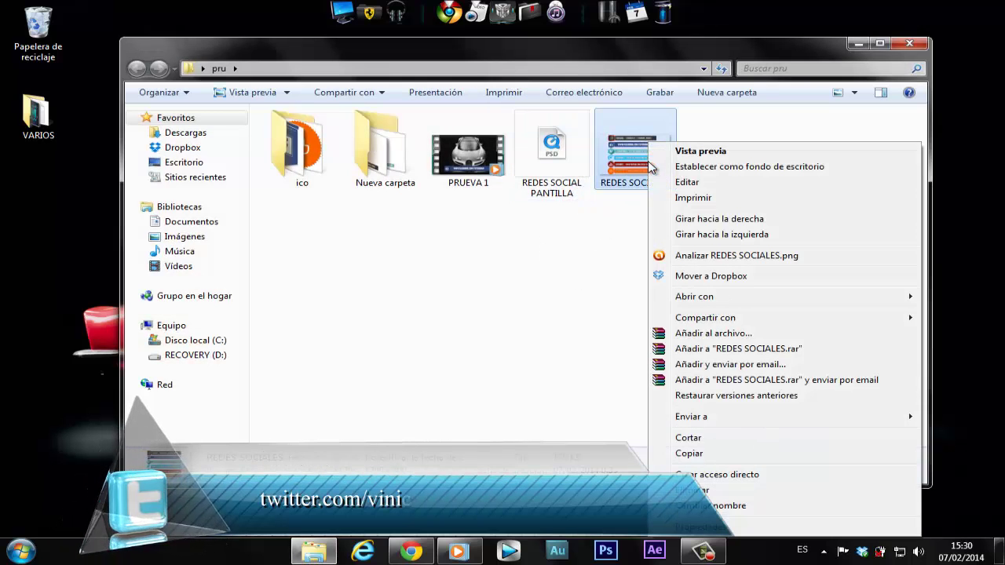
click(697, 150)
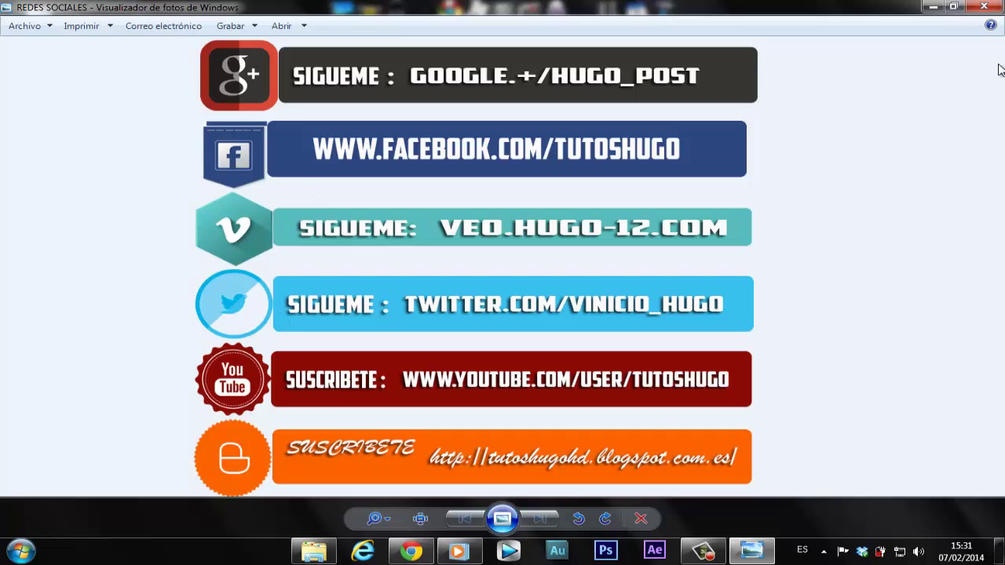
click(982, 8)
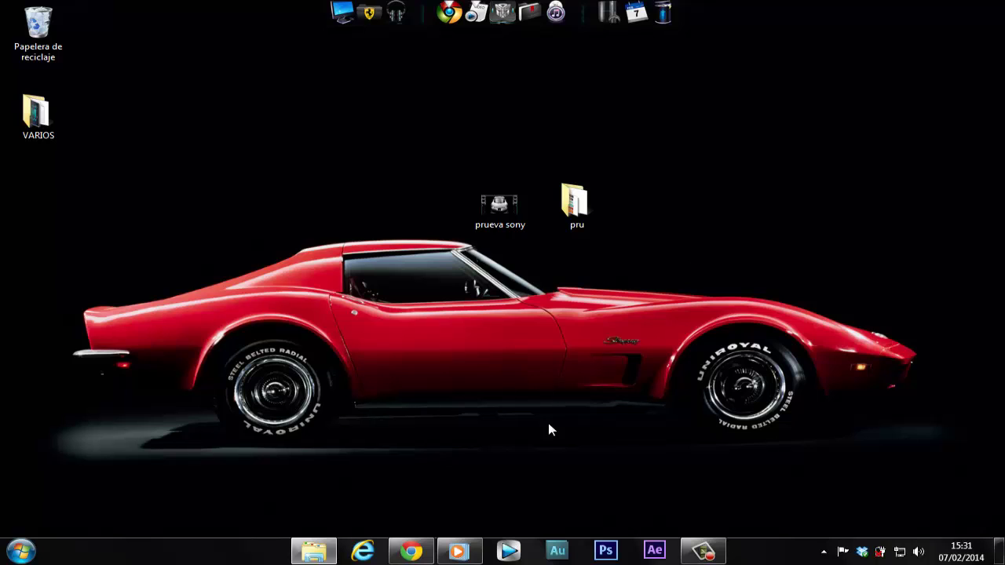
click(470, 550)
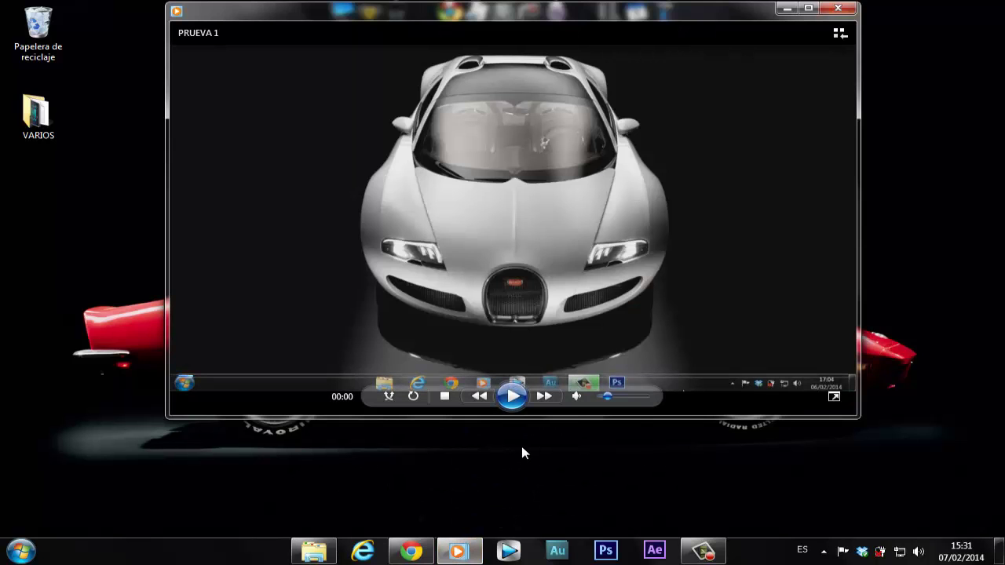
click(512, 397)
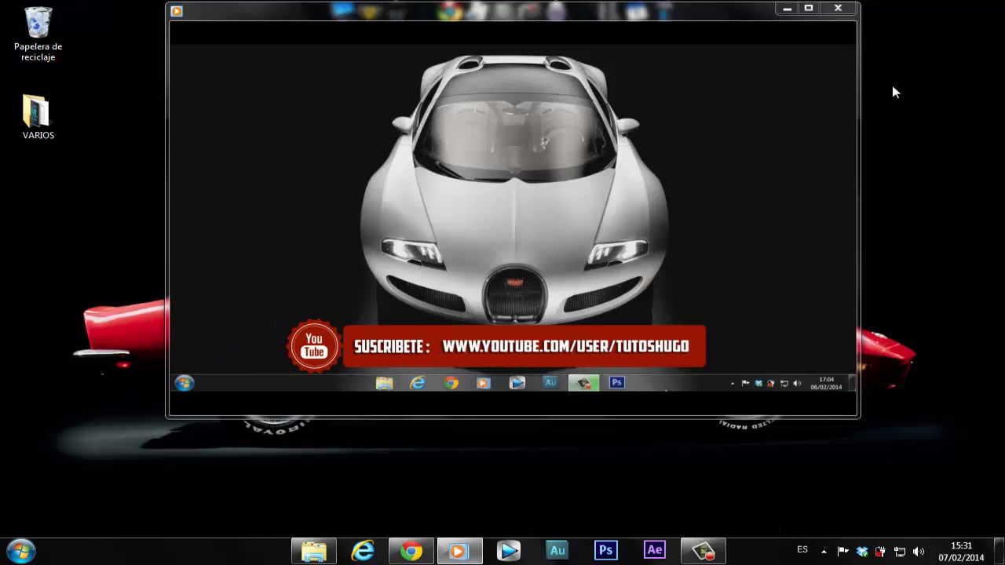
click(839, 8)
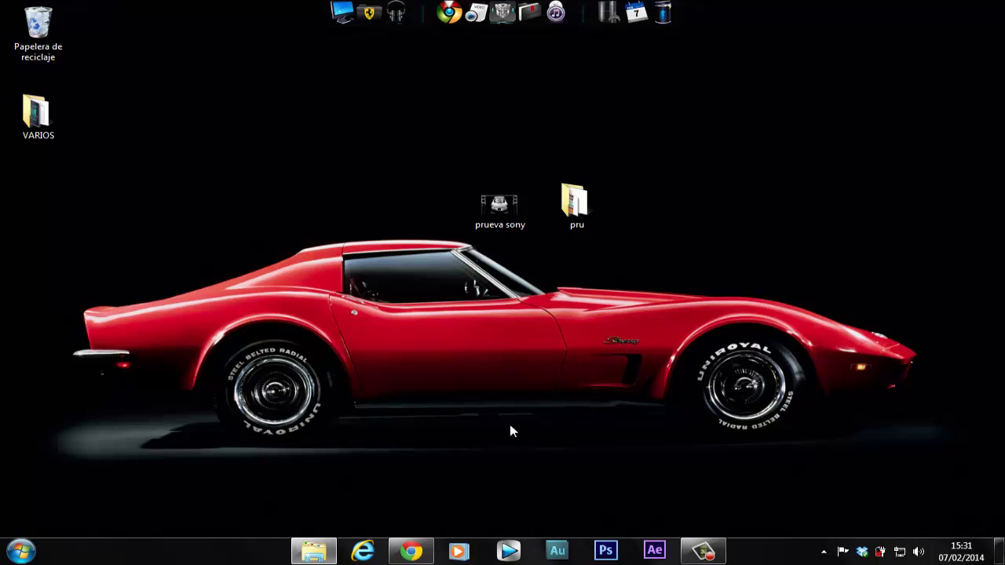
Open the tutoshugoHD Programas de YouTube post's download links, then switch to Icon Archive
click(414, 551)
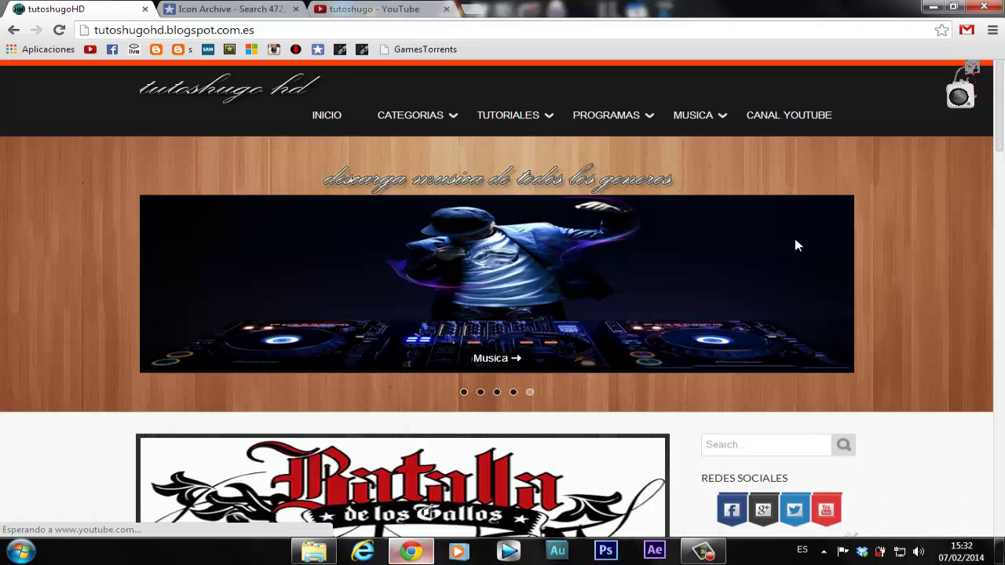
mouse_move(620, 128)
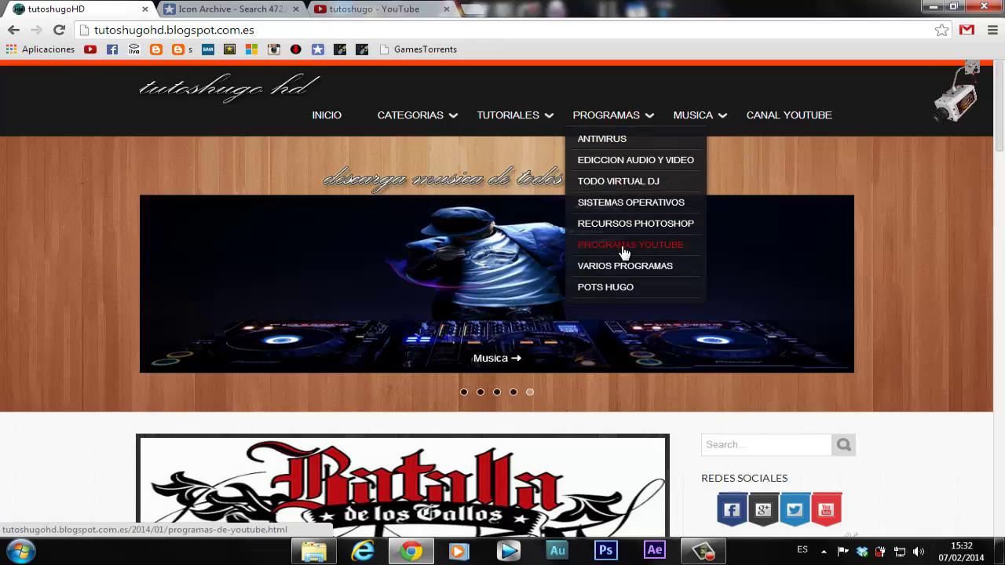
click(629, 247)
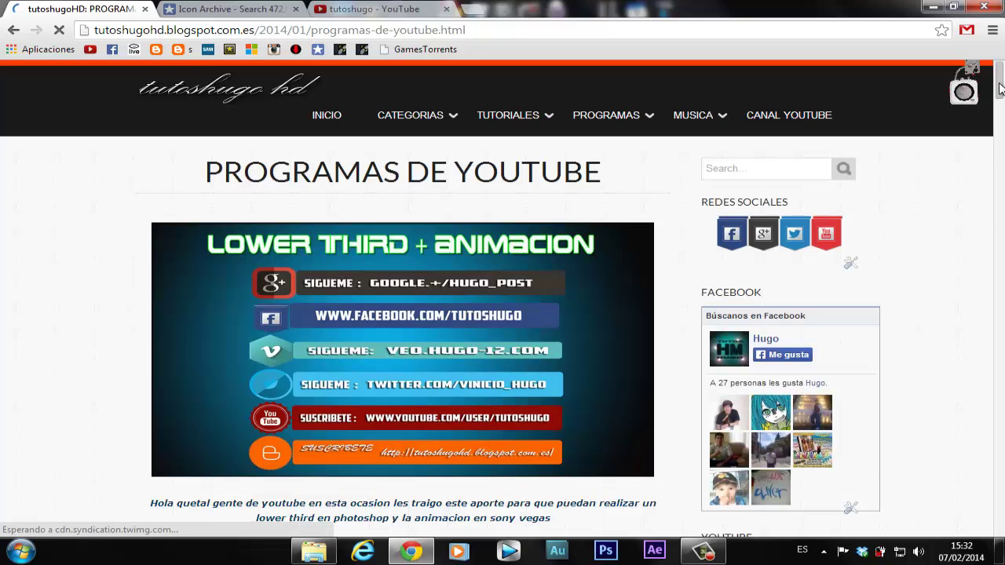
drag(999, 89, 999, 128)
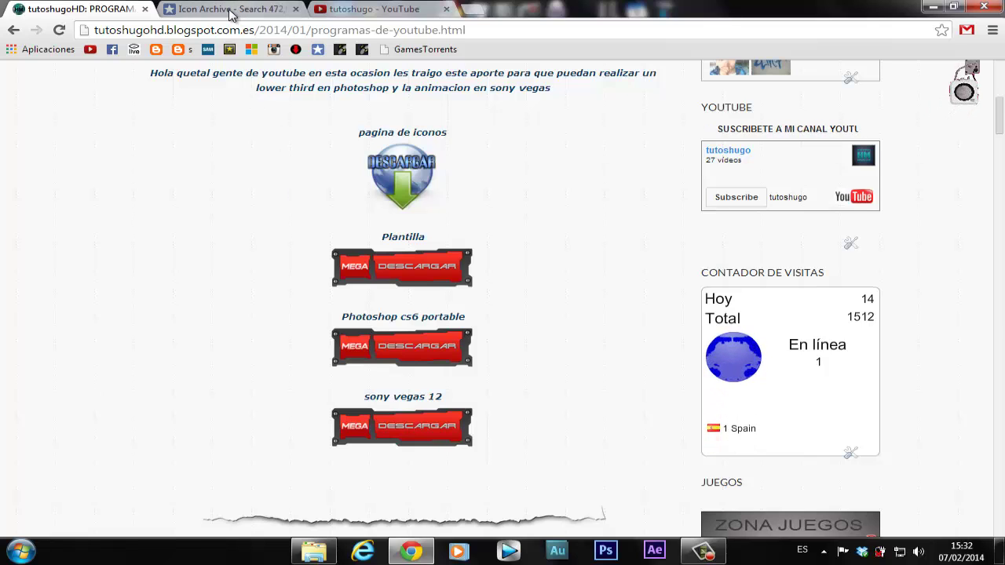
click(228, 12)
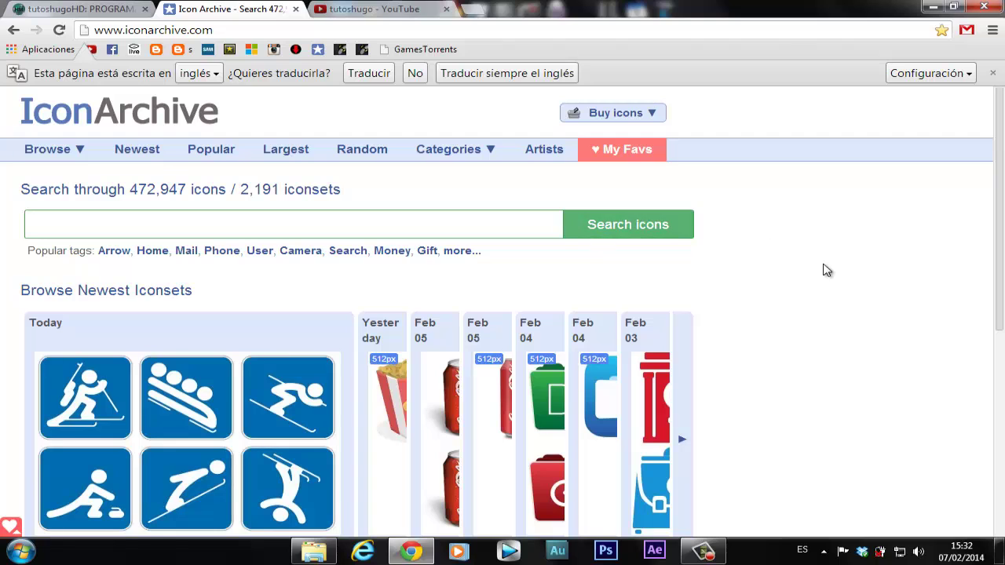
Search Icon Archive for 'youtube' icons and browse the results
drag(1002, 178, 1002, 183)
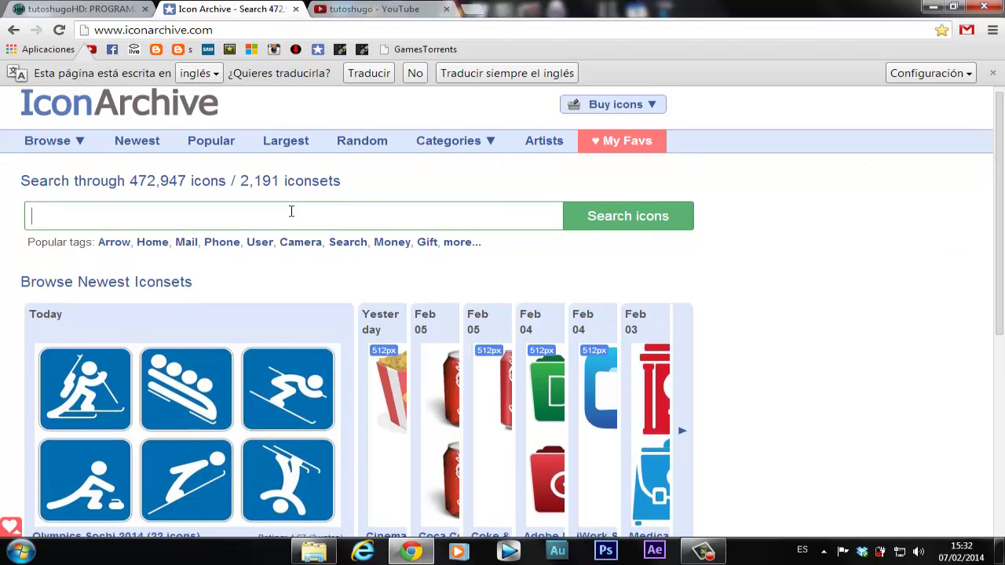
click(284, 217)
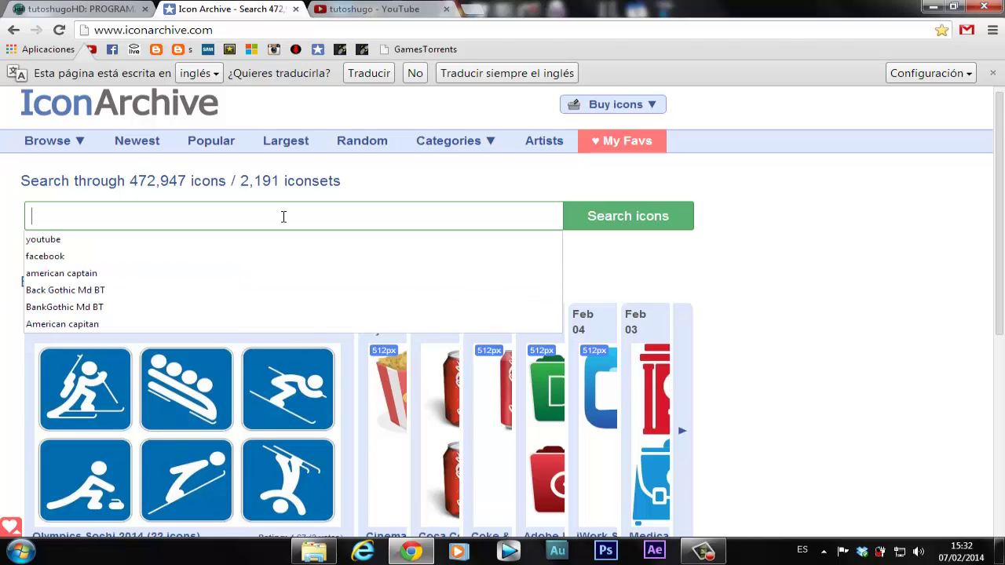
text(you)
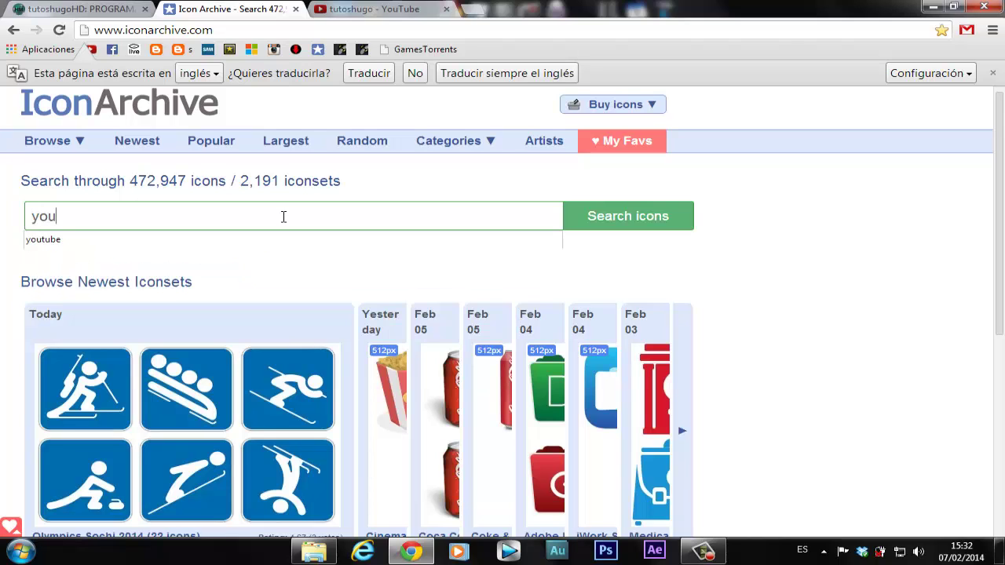
click(134, 244)
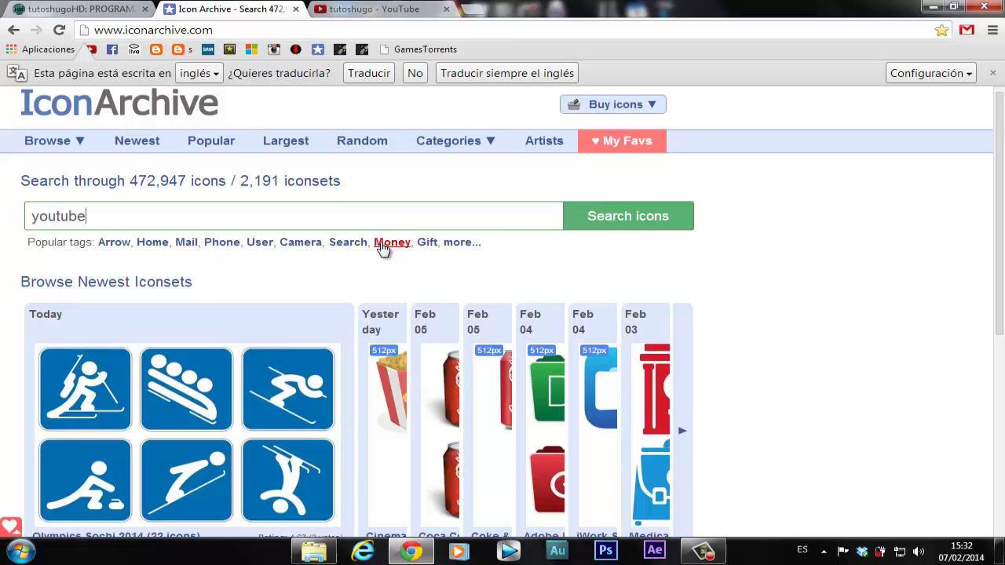
click(626, 219)
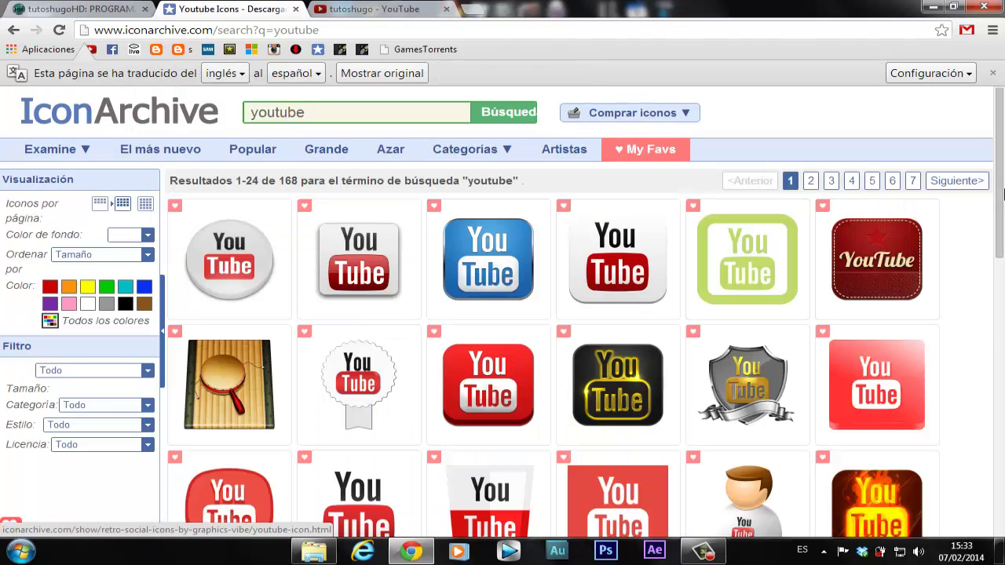
mouse_move(1002, 167)
mouse_down()
mouse_move(1003, 292)
mouse_move(1004, 157)
mouse_up()
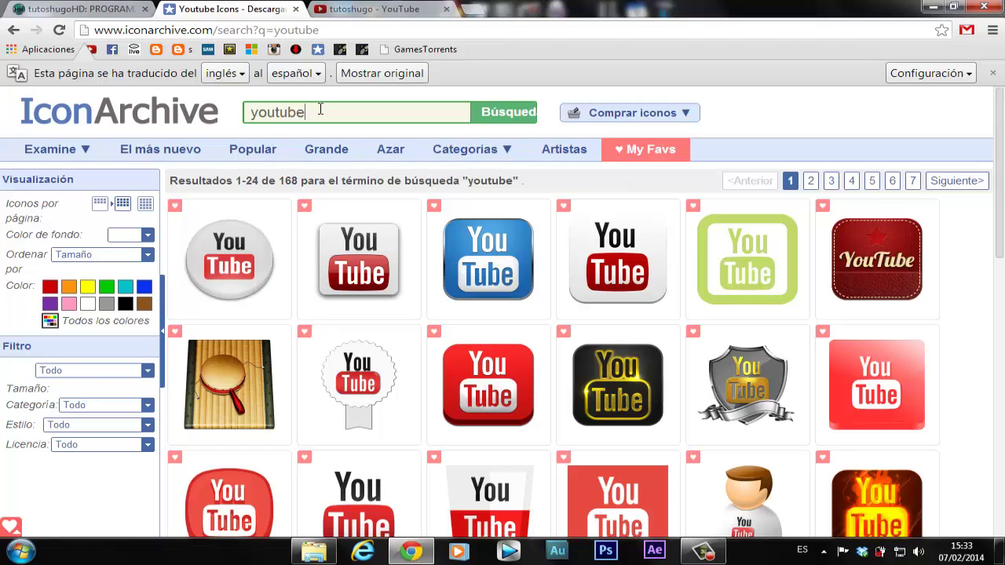
Search for 'facebook' icons, scroll the 147 results, then minimize the browser
key(BackSpace)
key(BackSpace)
key(BackSpace)
key(BackSpace)
text(fa)
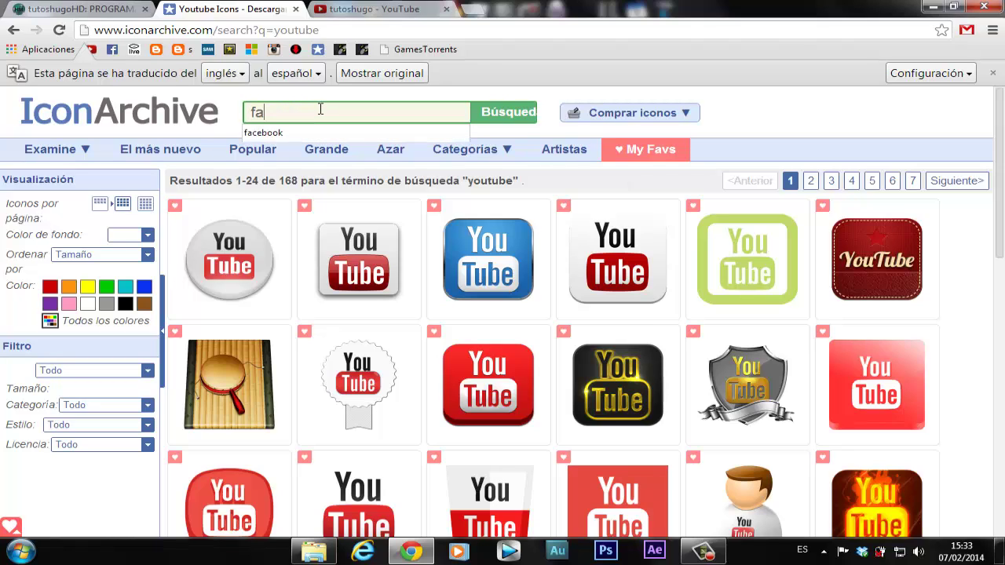
click(346, 134)
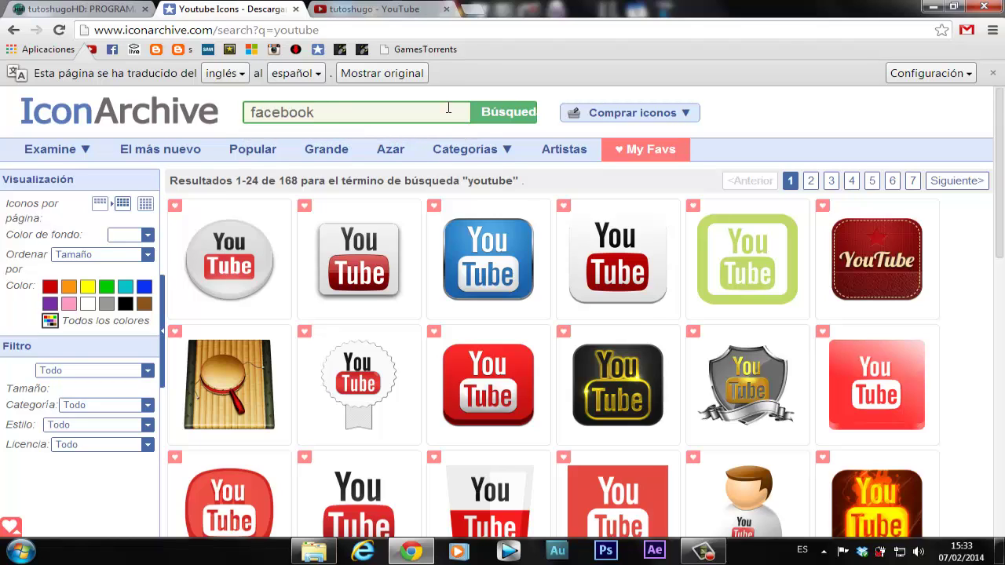
click(502, 116)
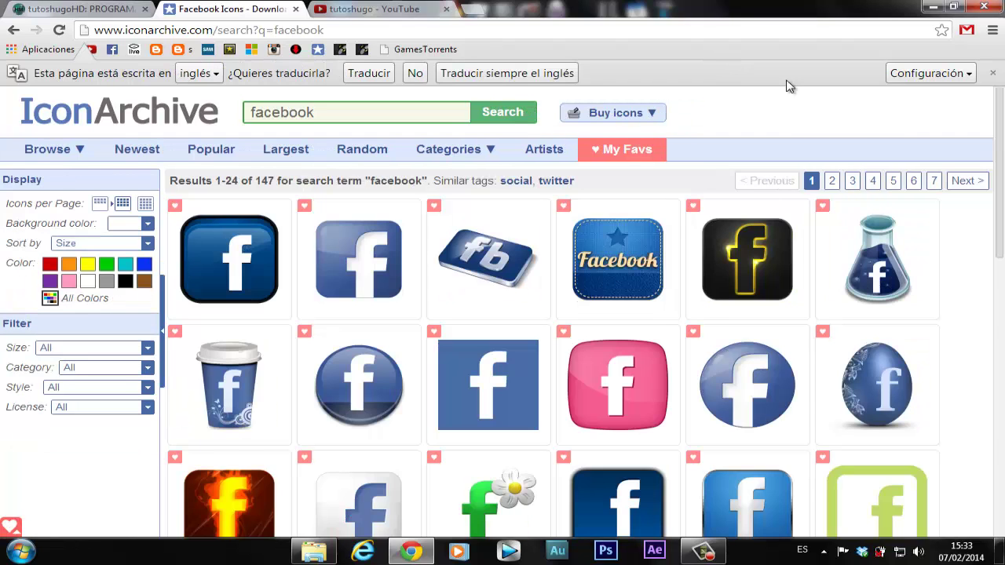
drag(1000, 147, 1003, 258)
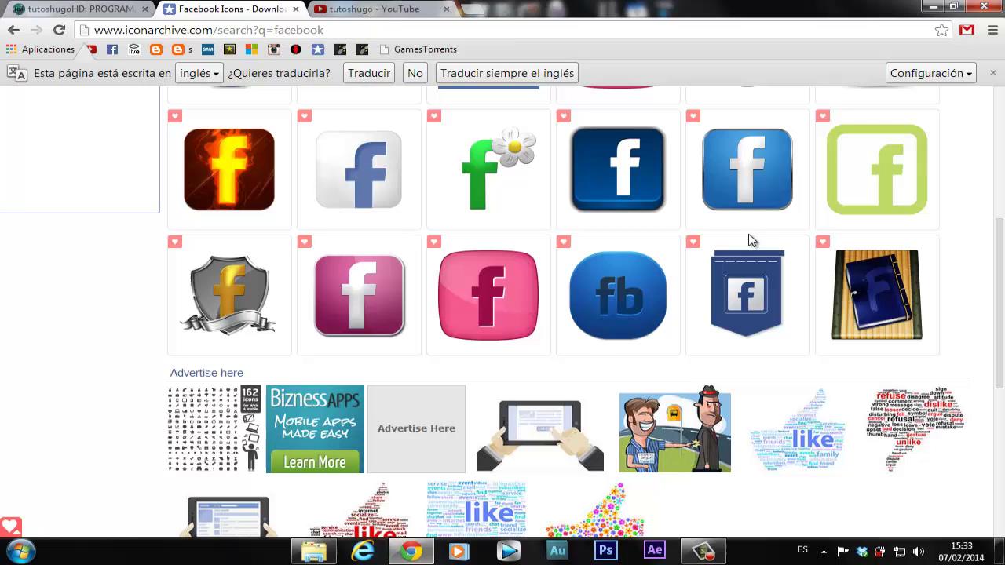
mouse_move(748, 243)
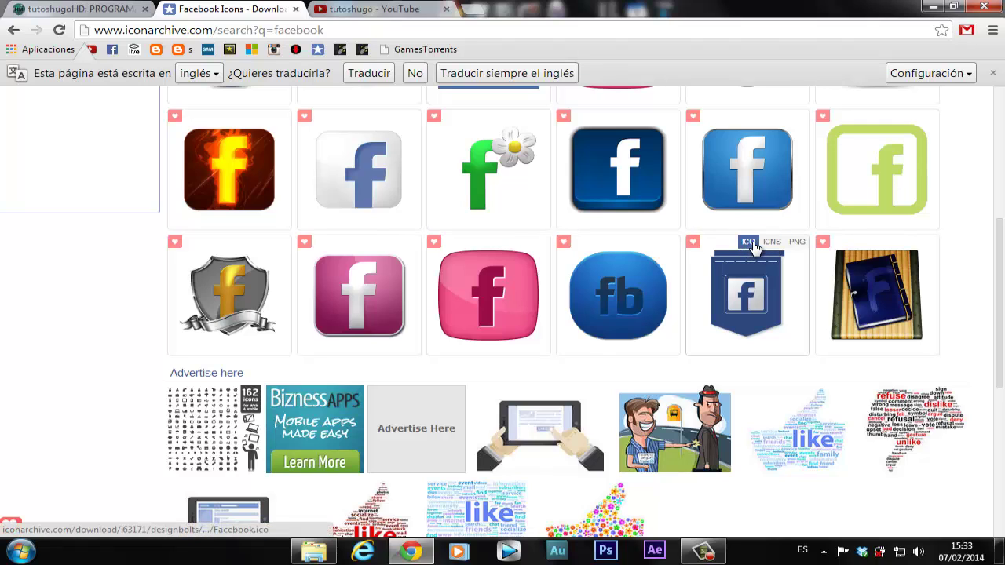
click(932, 8)
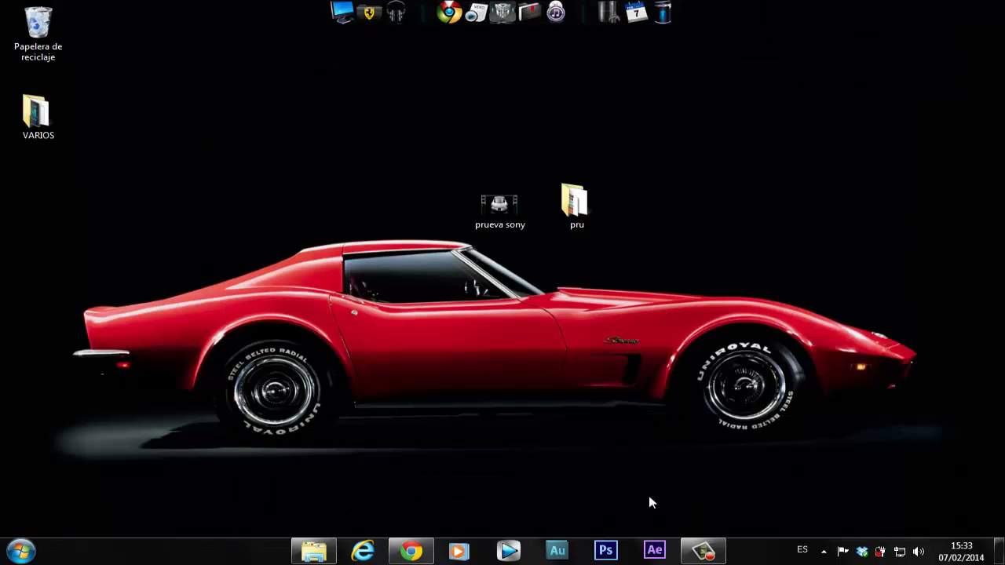
Launch Photoshop CS6 and open REDES SOCIAL PANTILLA.psd from the desktop's pru folder
click(606, 552)
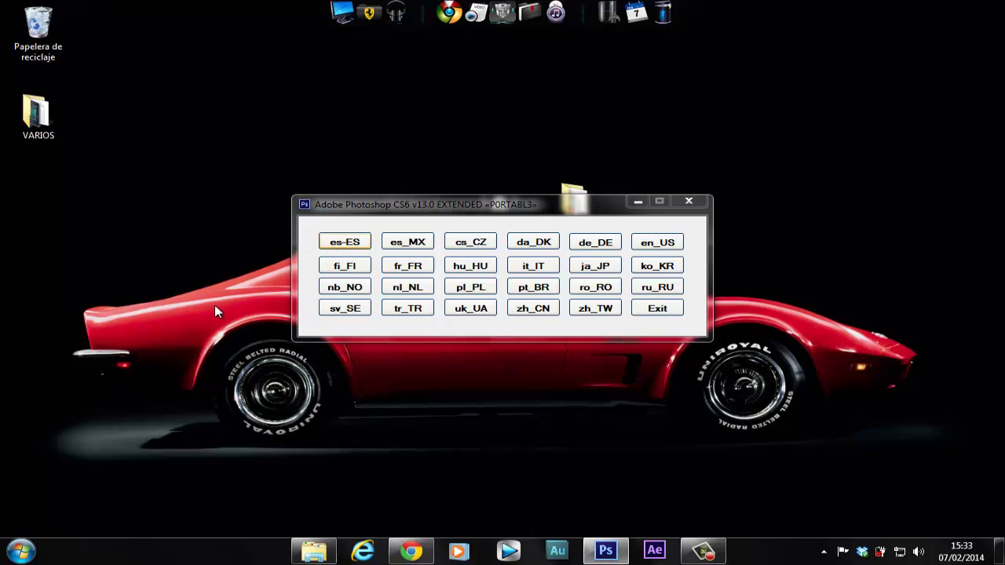
key(Return)
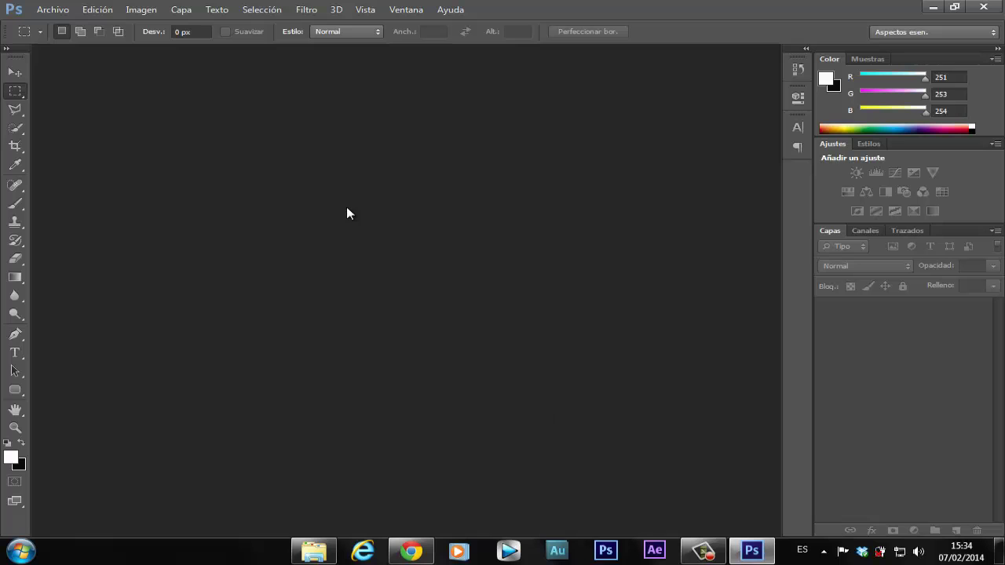
click(45, 11)
click(45, 37)
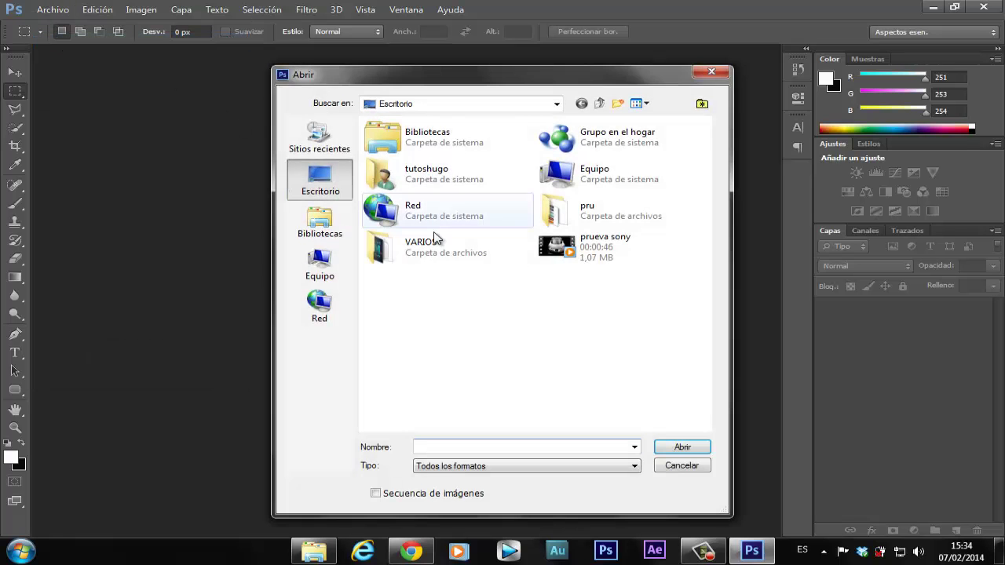
click(326, 228)
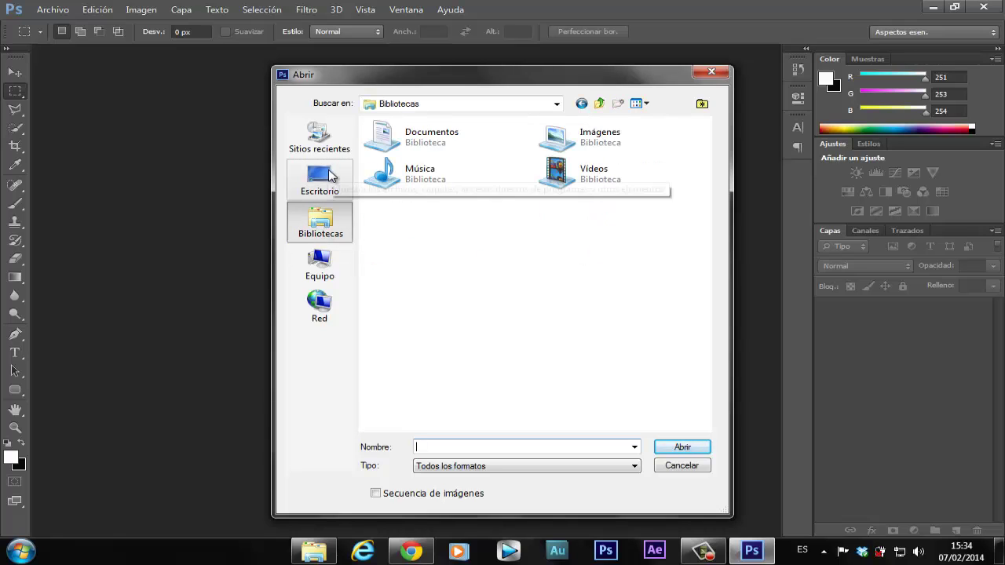
click(321, 181)
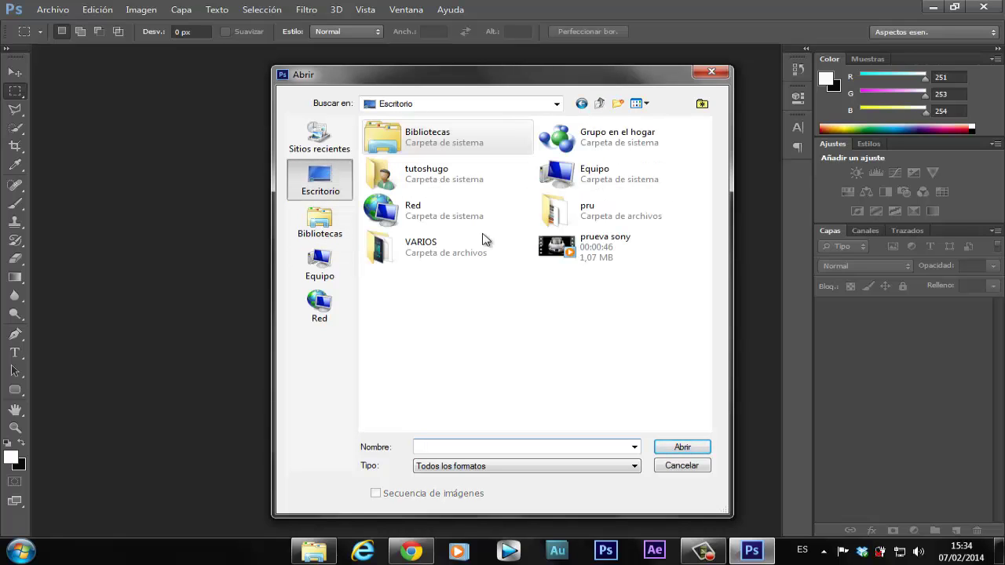
double_click(571, 222)
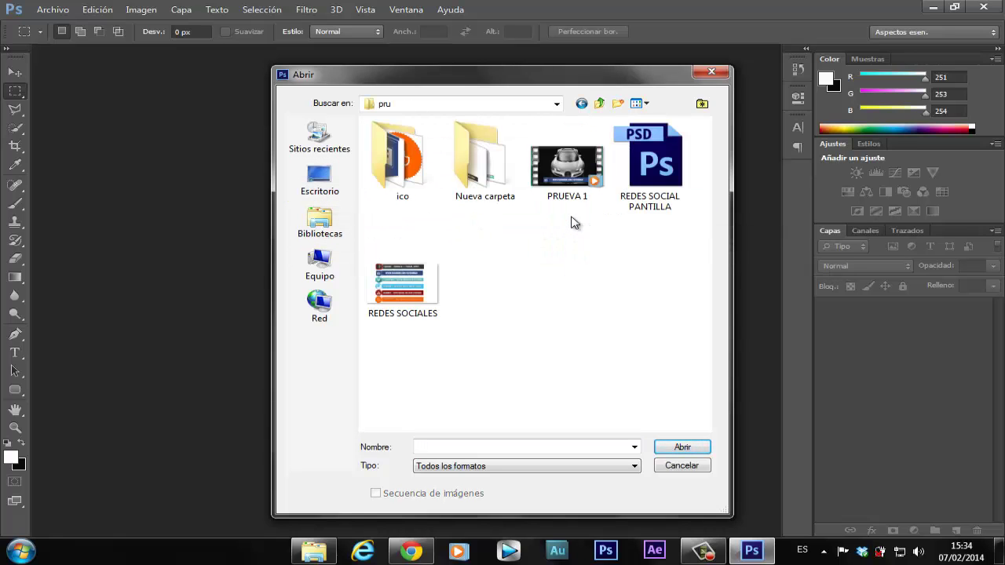
click(655, 167)
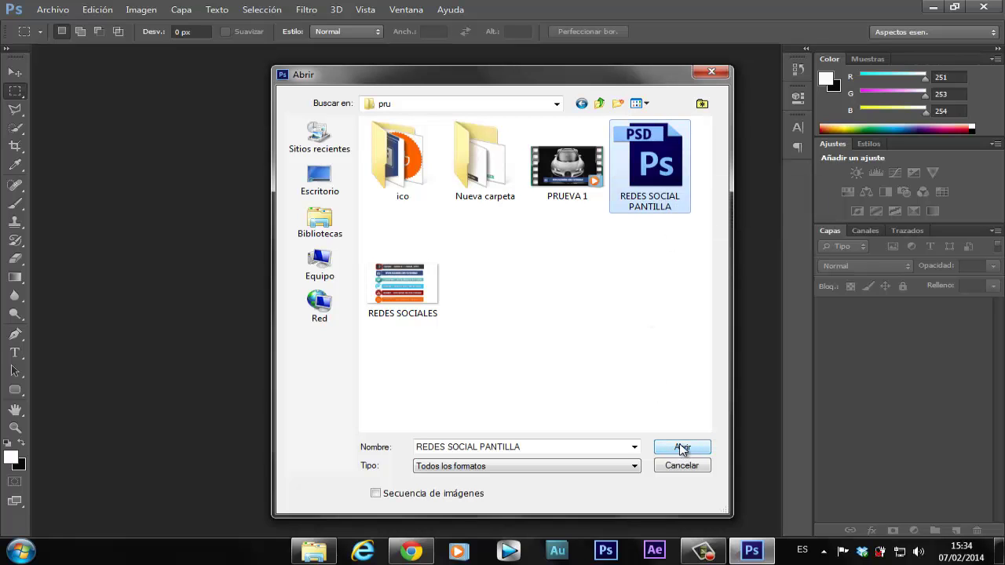
click(682, 447)
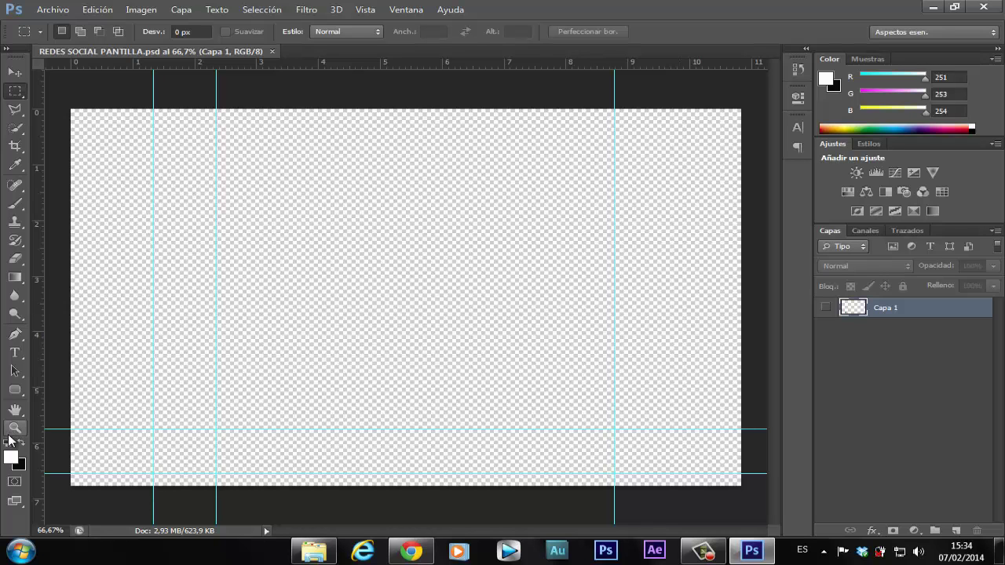
Zoom the template view to 100%
click(15, 428)
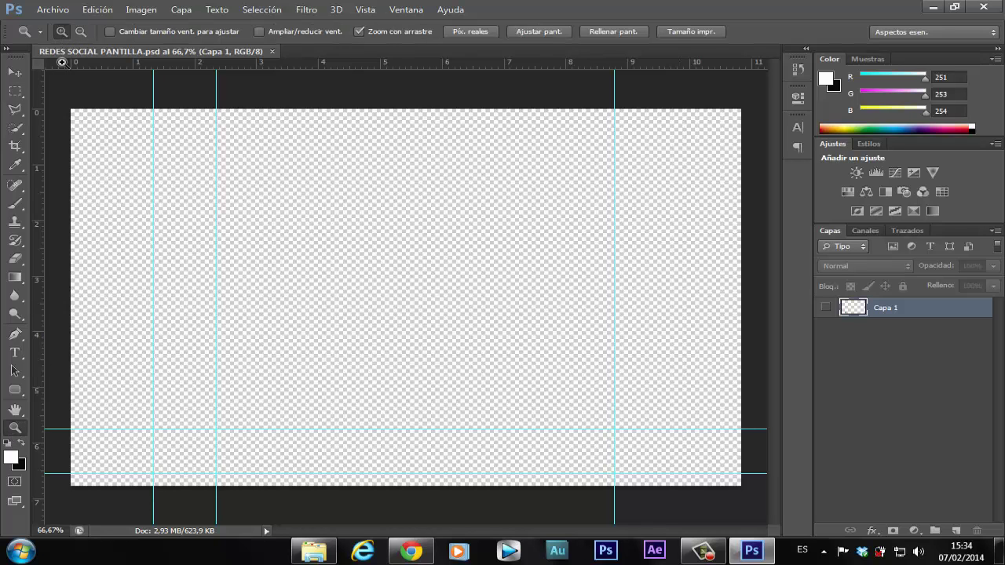
click(76, 87)
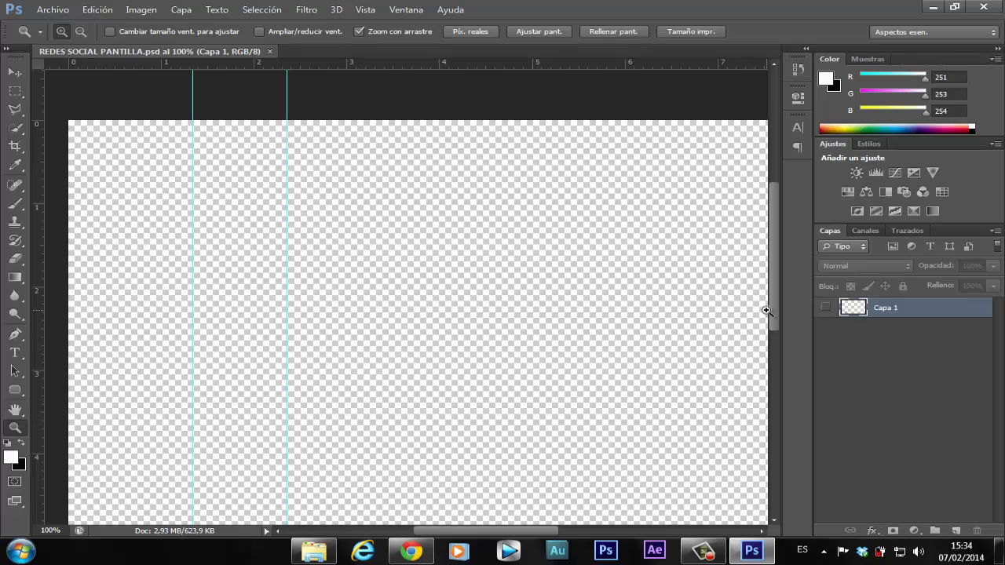
drag(775, 265, 775, 353)
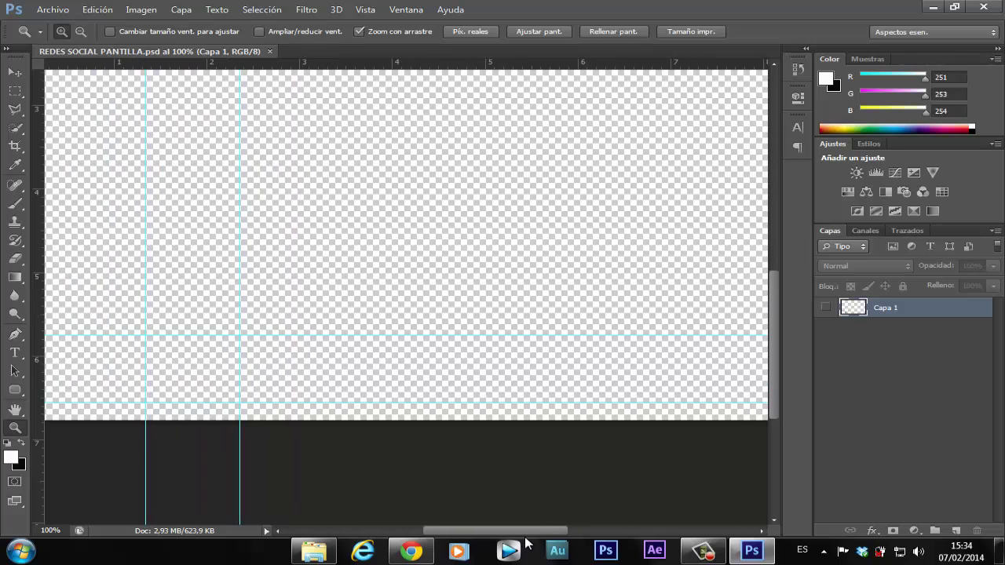
drag(514, 536, 528, 536)
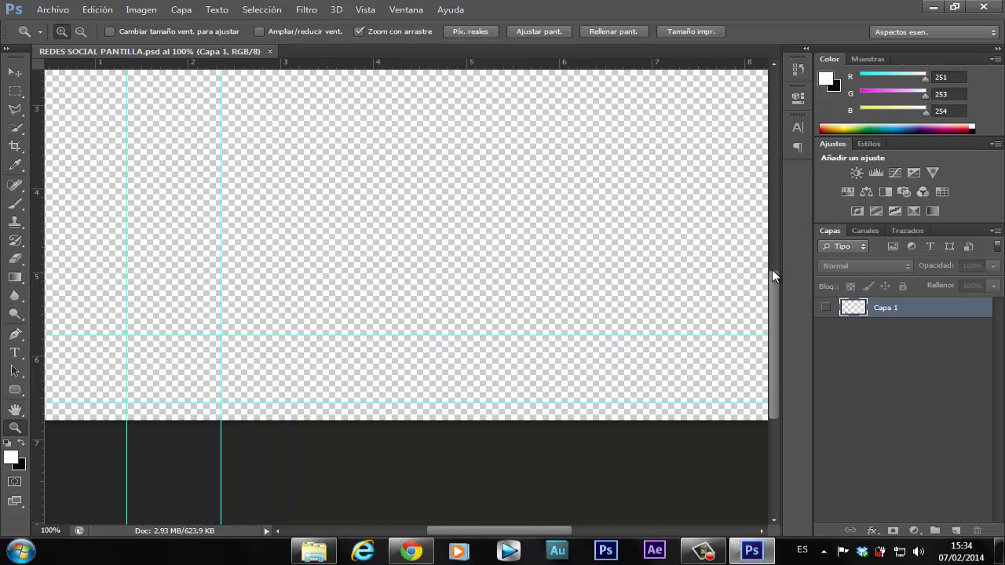
drag(778, 278, 778, 285)
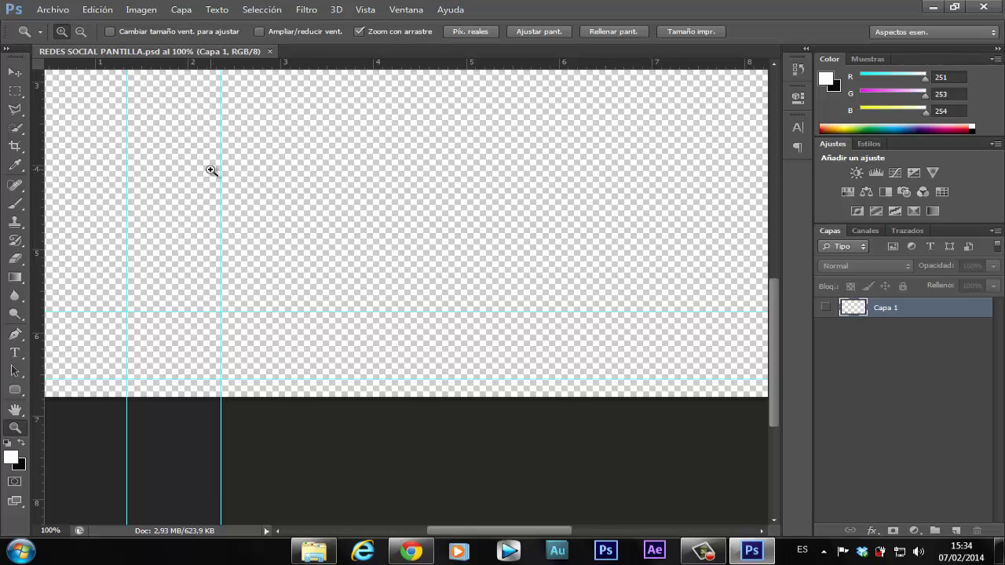
Open youtube-icon from the ico folder
click(54, 13)
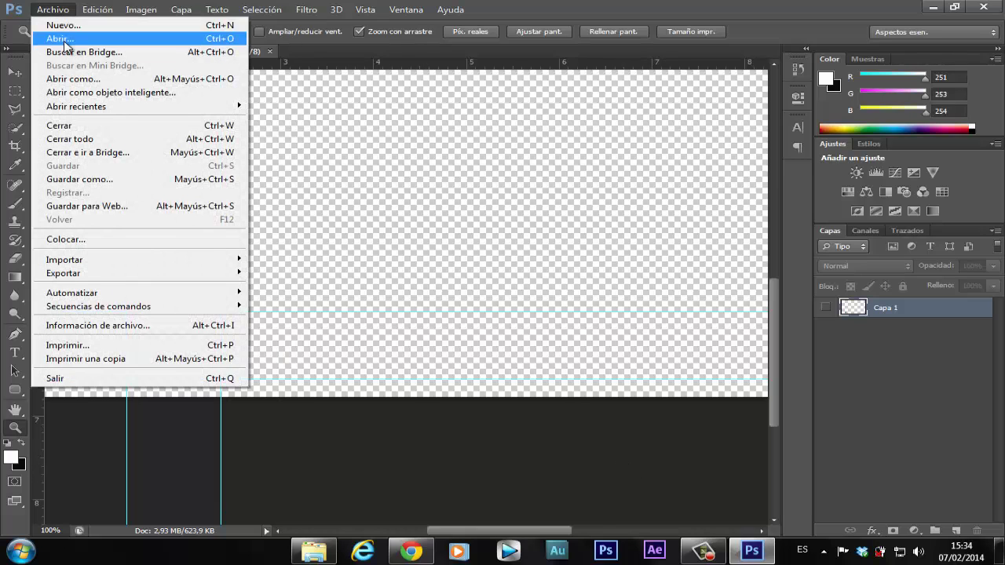
click(59, 38)
double_click(402, 173)
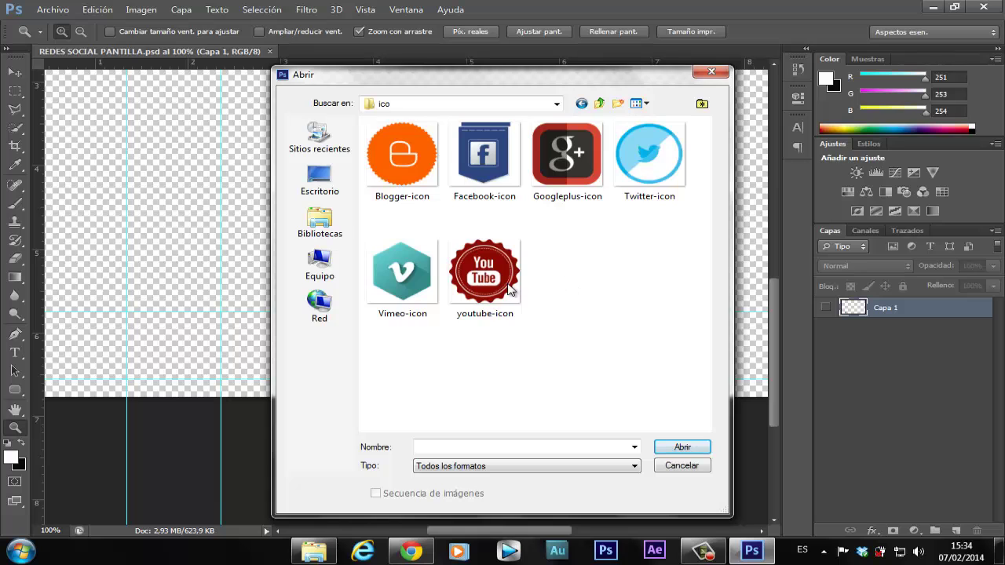
click(484, 281)
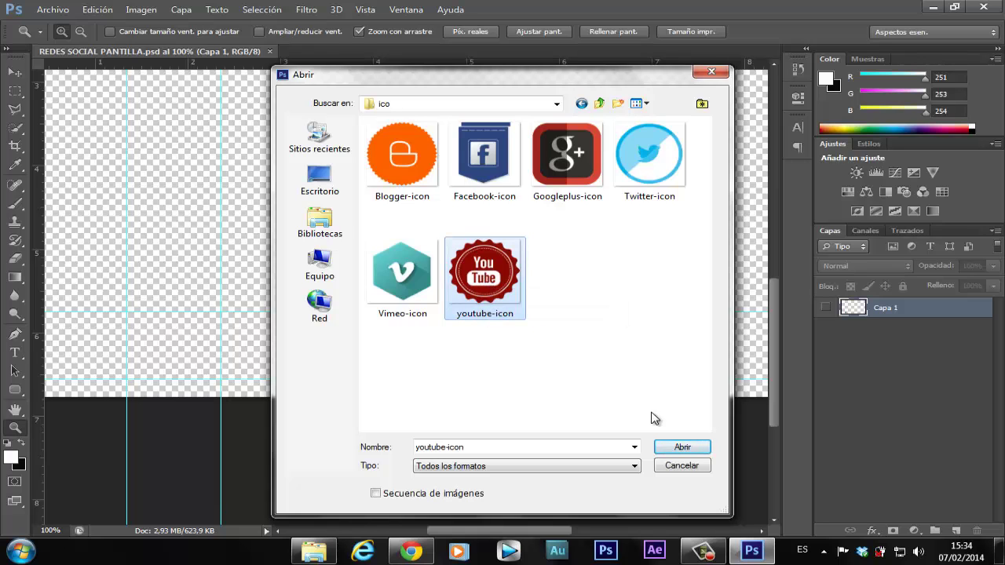
click(683, 452)
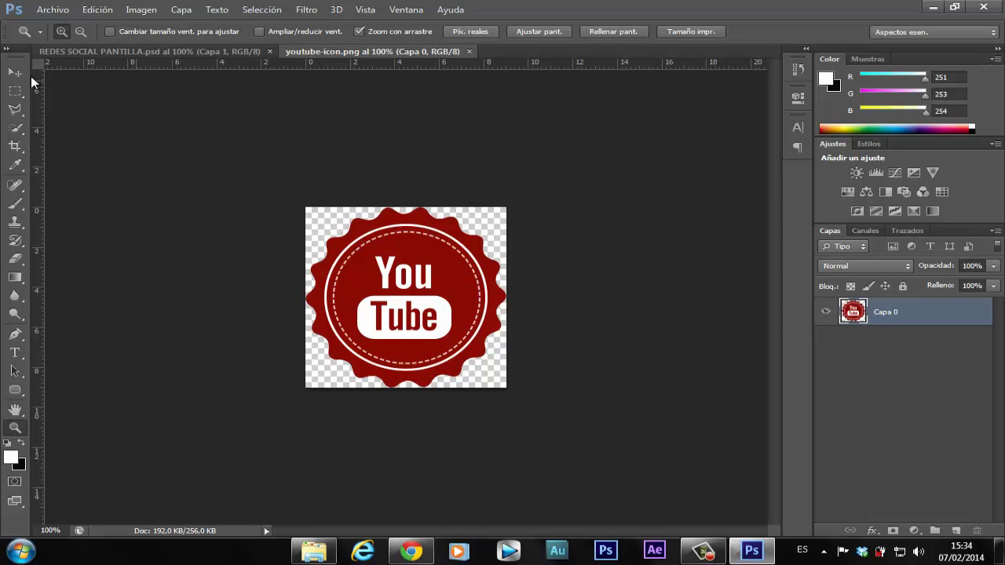
Drag the red YouTube badge onto the template as a new Capa 2 layer
click(17, 72)
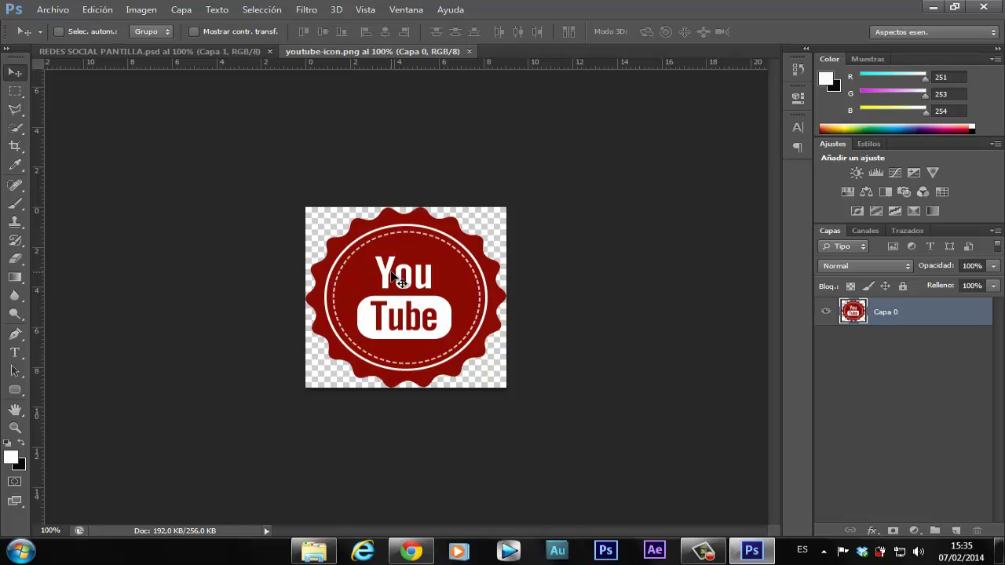
drag(392, 273, 197, 54)
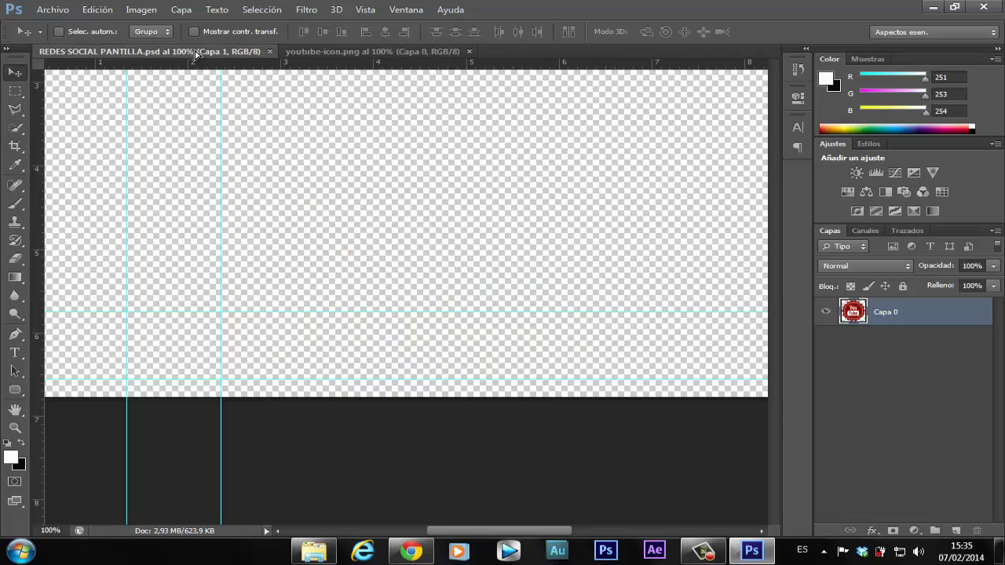
mouse_move(197, 53)
mouse_down()
mouse_move(377, 222)
mouse_move(396, 220)
mouse_up()
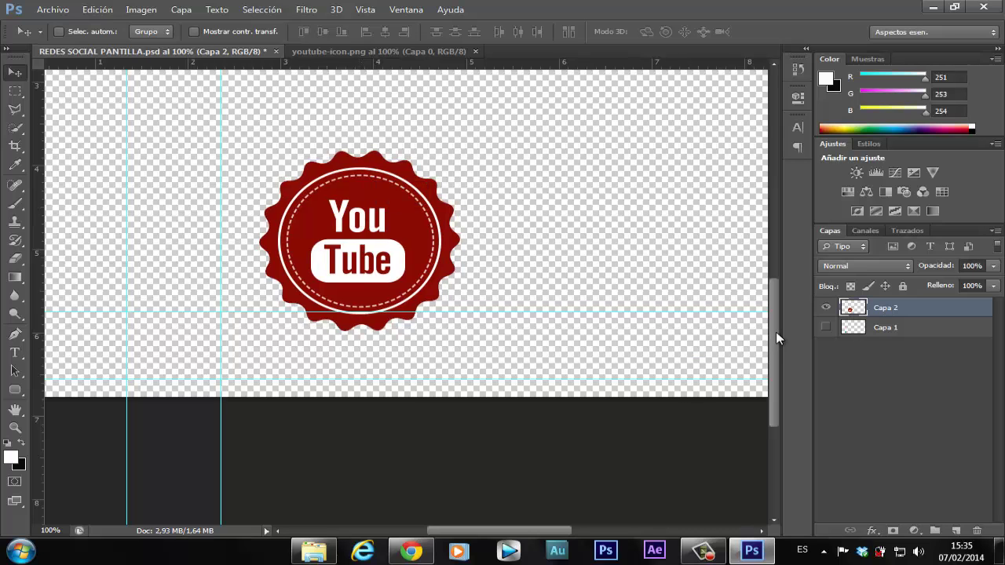
drag(776, 331, 776, 341)
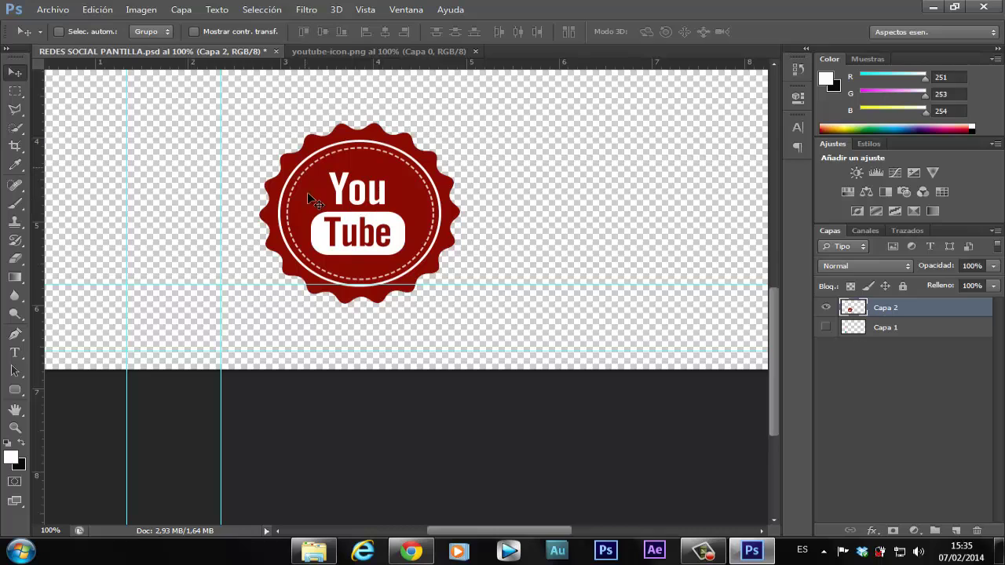
mouse_move(124, 285)
mouse_down()
mouse_move(124, 340)
mouse_move(214, 283)
mouse_up()
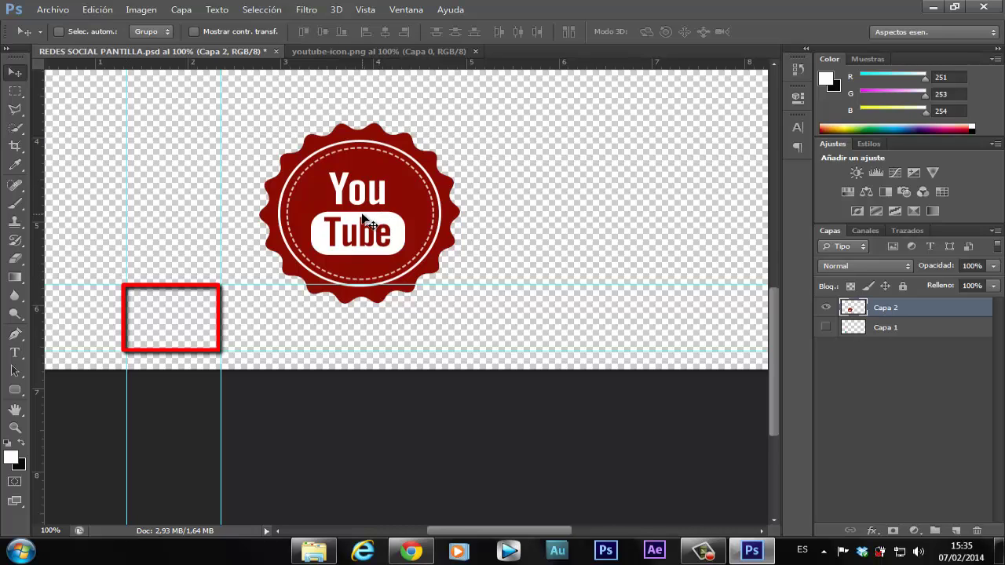
drag(362, 220, 349, 230)
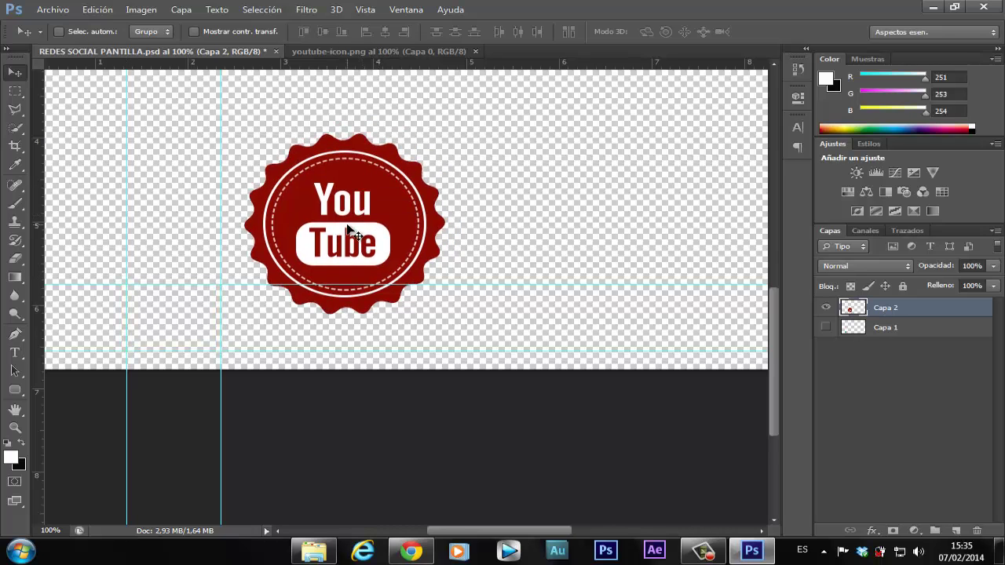
Scale the YouTube badge to about 41% × 37% and fit it between the lower-left guides
key(ctrl+t)
drag(345, 133, 345, 191)
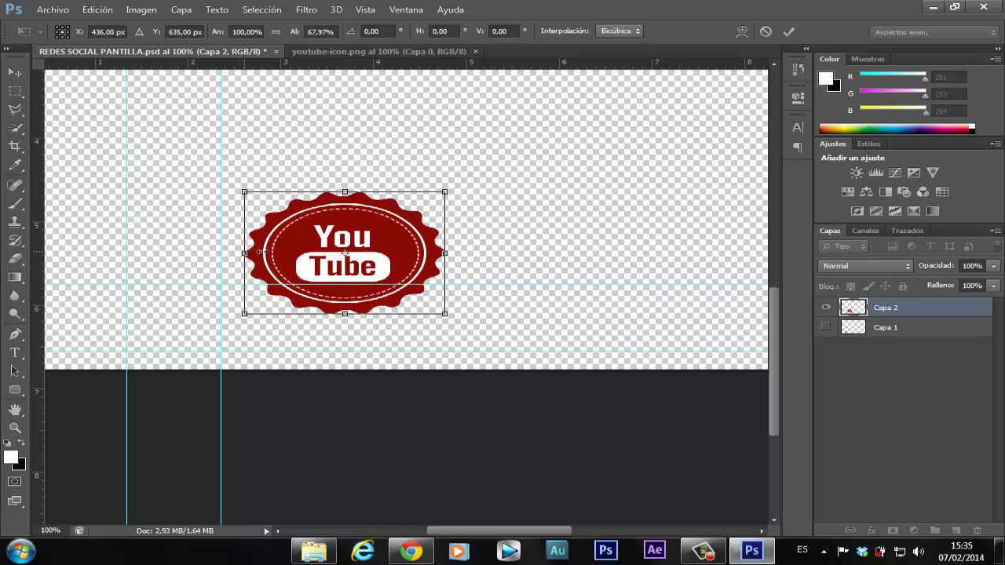
drag(260, 252, 325, 252)
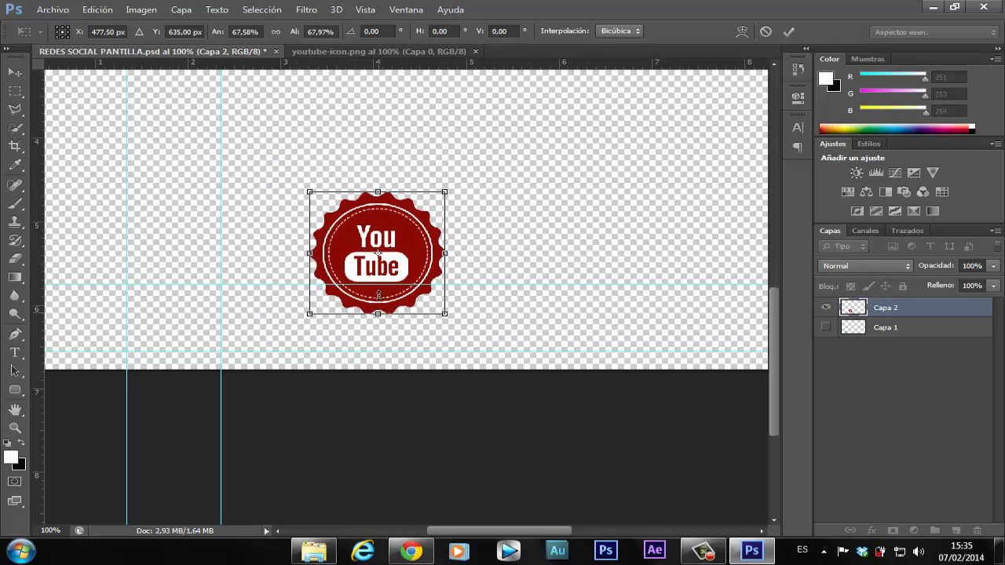
drag(378, 312, 377, 283)
drag(424, 213, 225, 286)
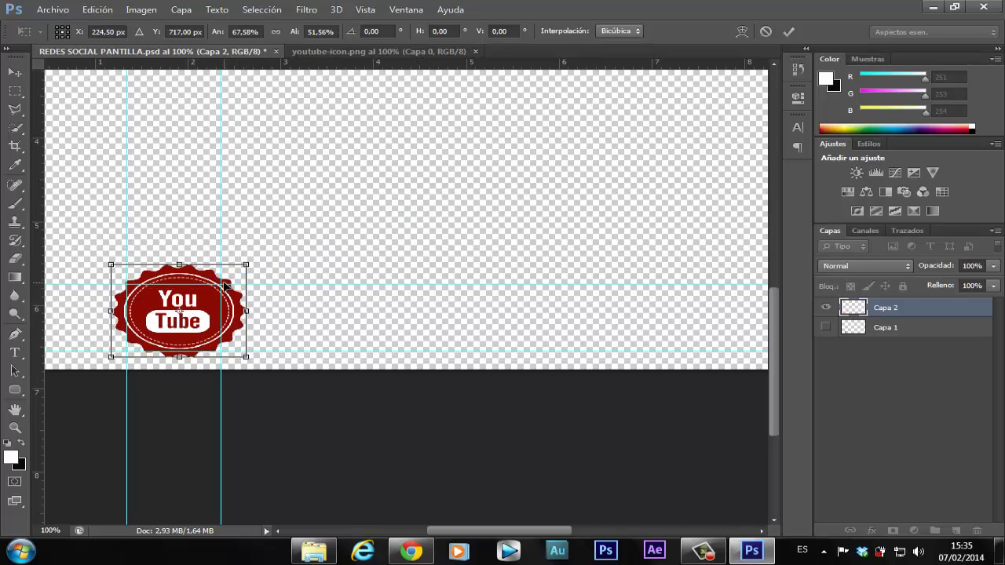
drag(179, 276, 179, 296)
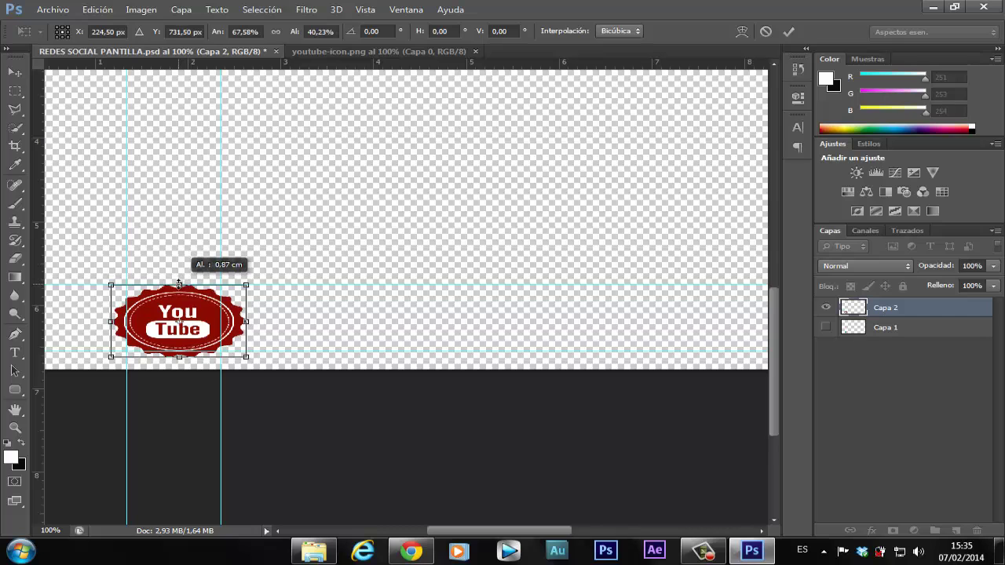
drag(128, 322, 126, 322)
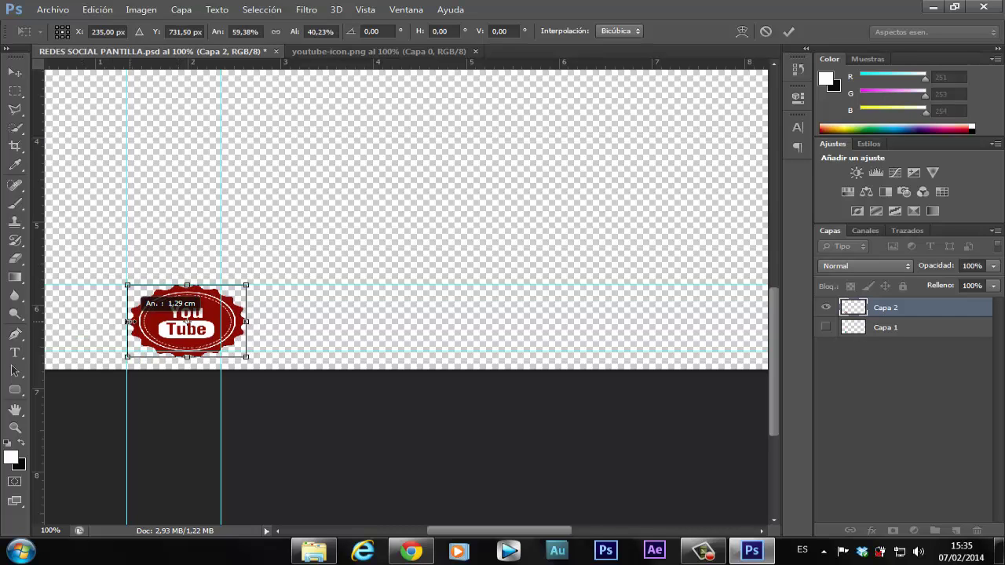
drag(244, 322, 220, 322)
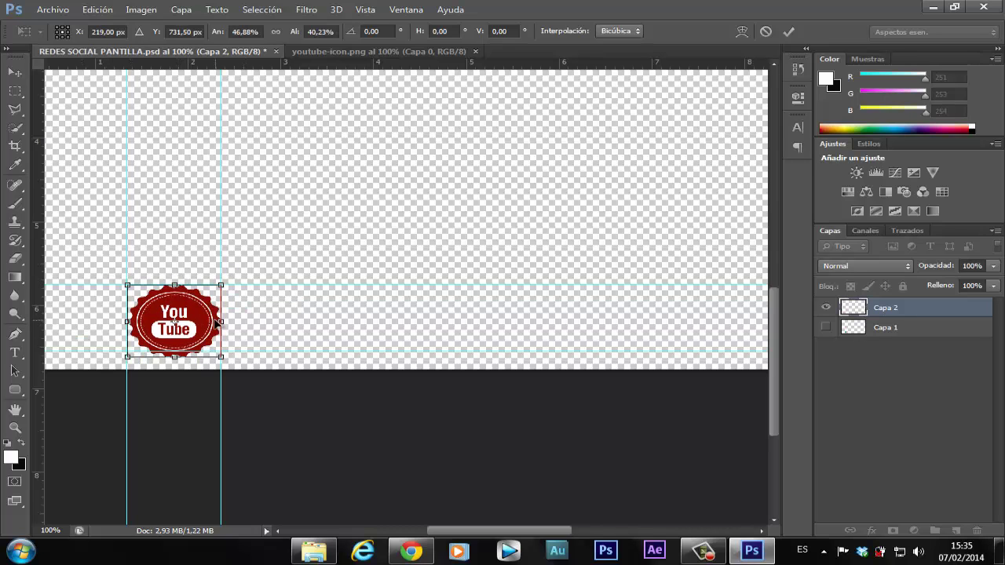
drag(174, 357, 174, 351)
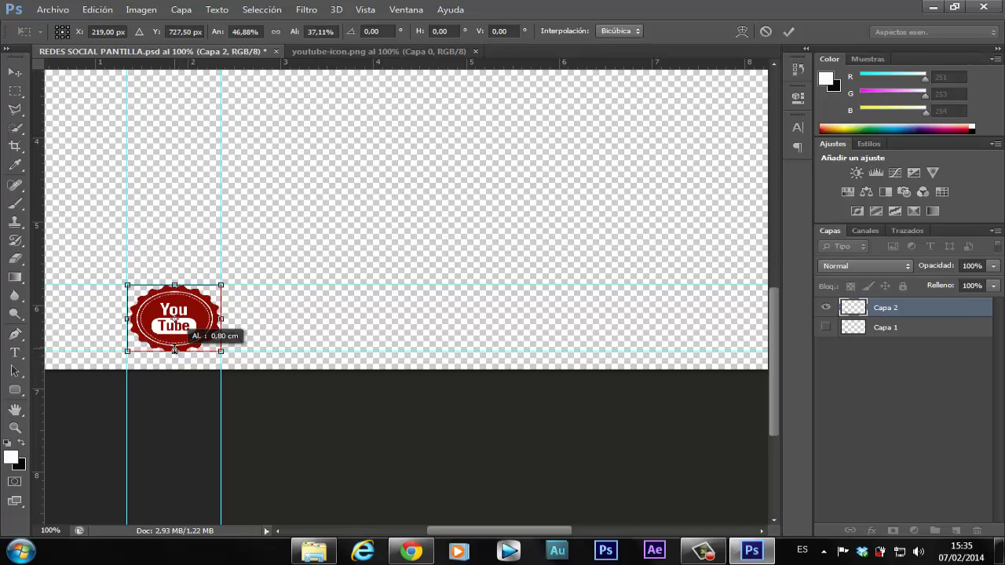
drag(221, 319, 209, 319)
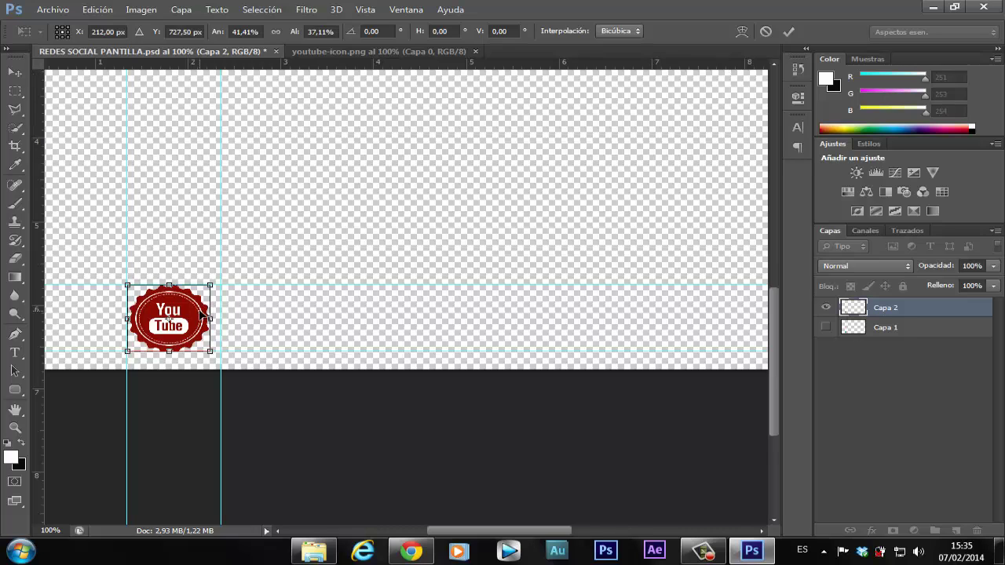
drag(202, 315, 208, 316)
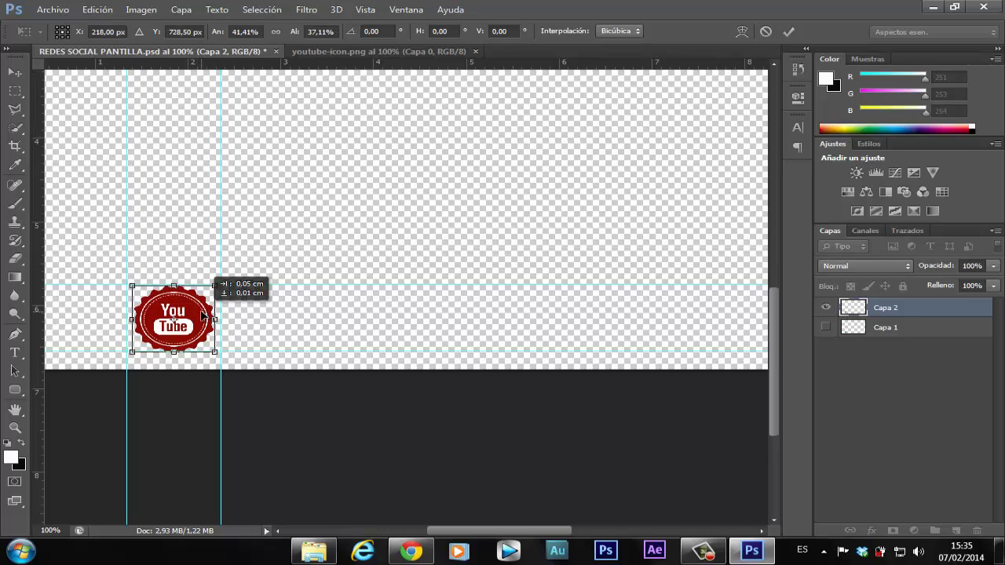
click(788, 30)
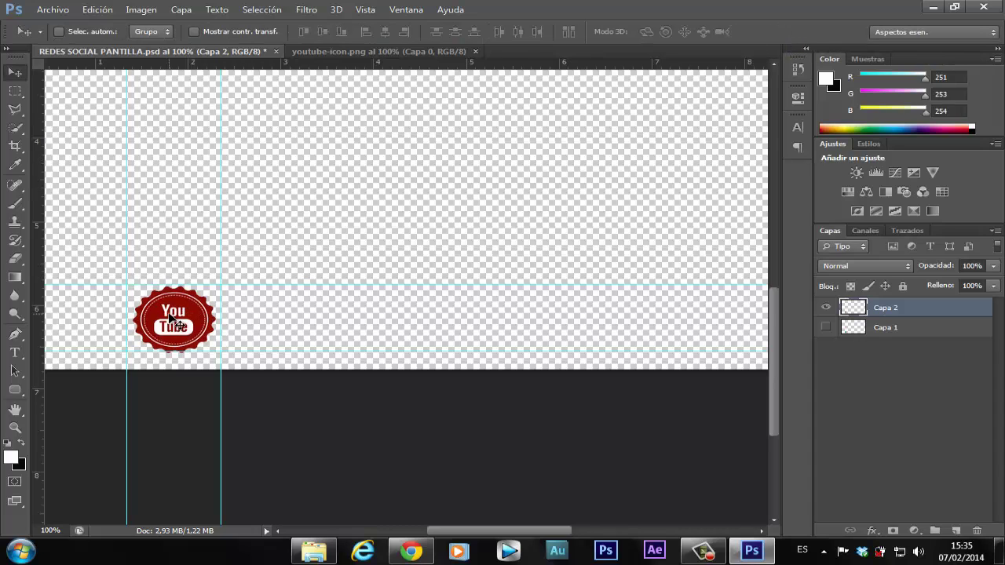
Nudge the badge up slightly and set the foreground colour to its dark red #8b0b04
drag(172, 317, 170, 315)
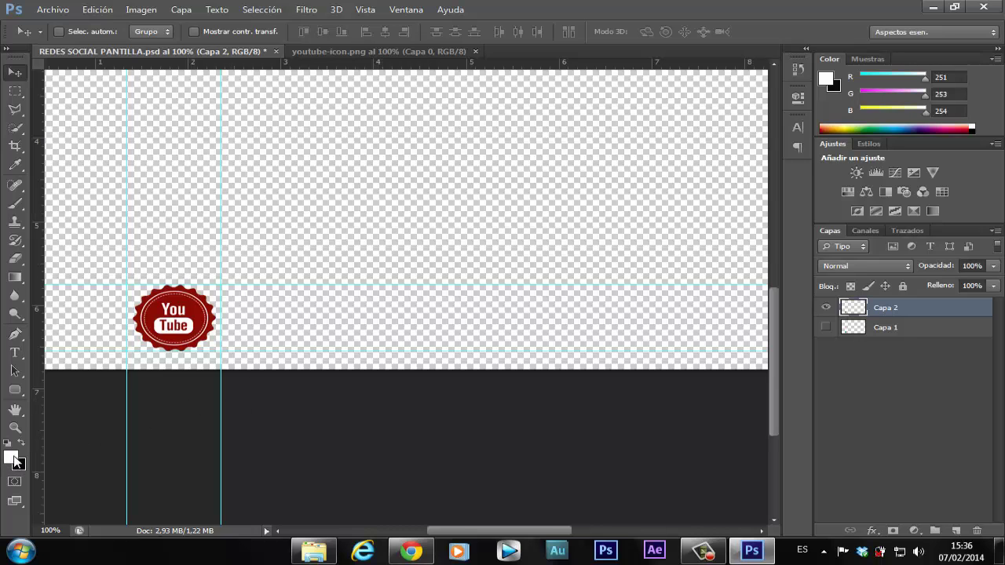
click(12, 459)
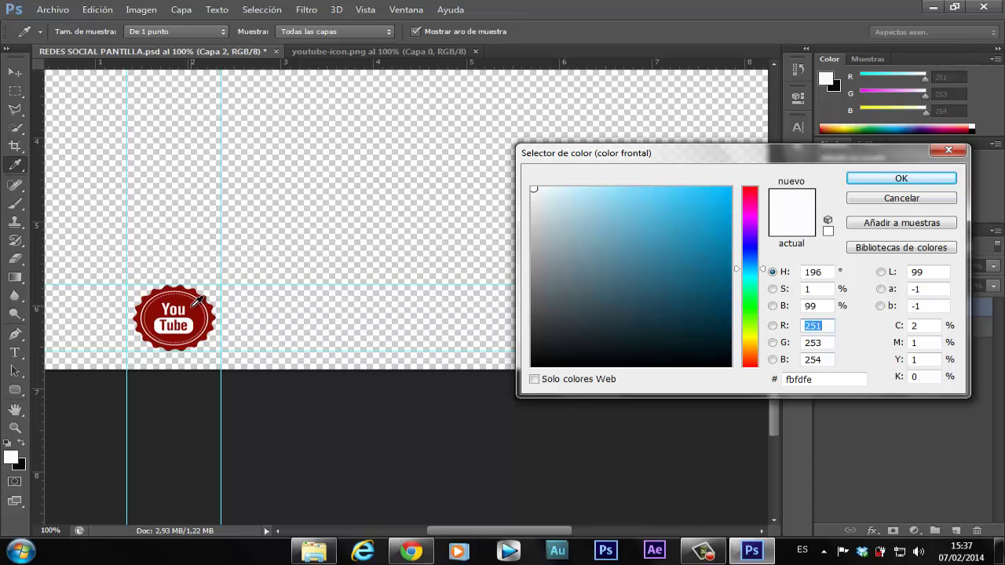
click(196, 302)
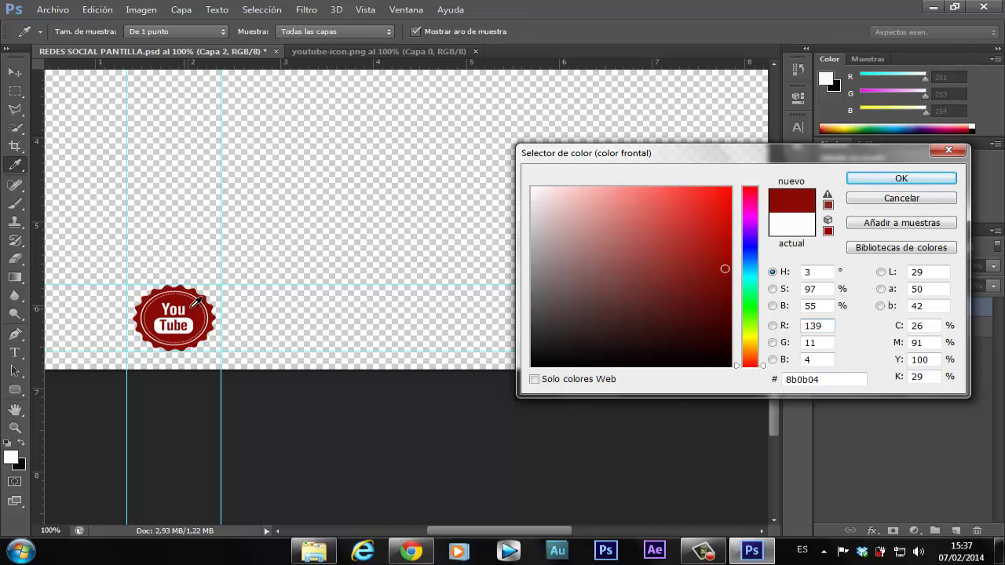
click(892, 180)
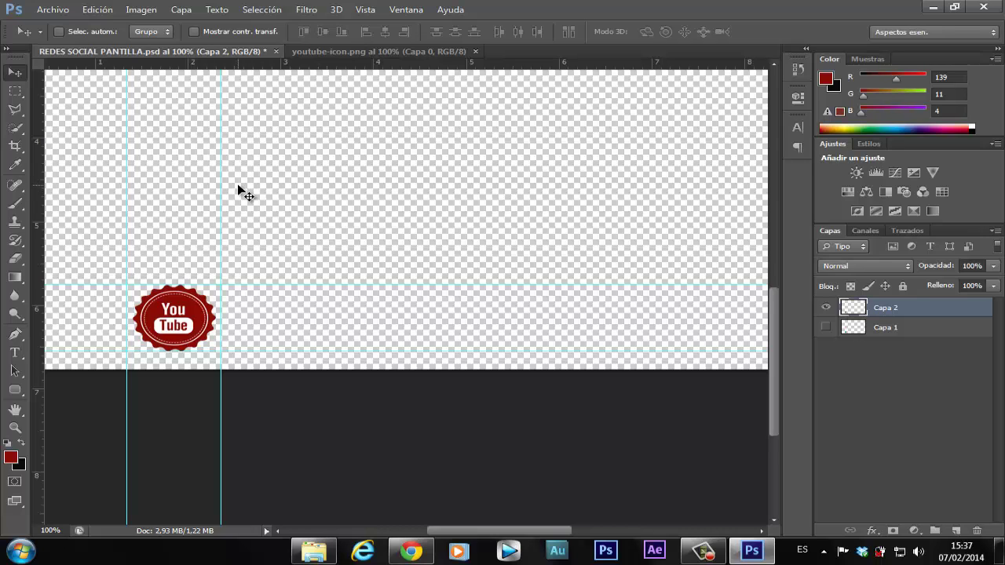
Draw a 761 × 95 px dark red rounded rectangle, 10 px radius, between the guides
click(16, 392)
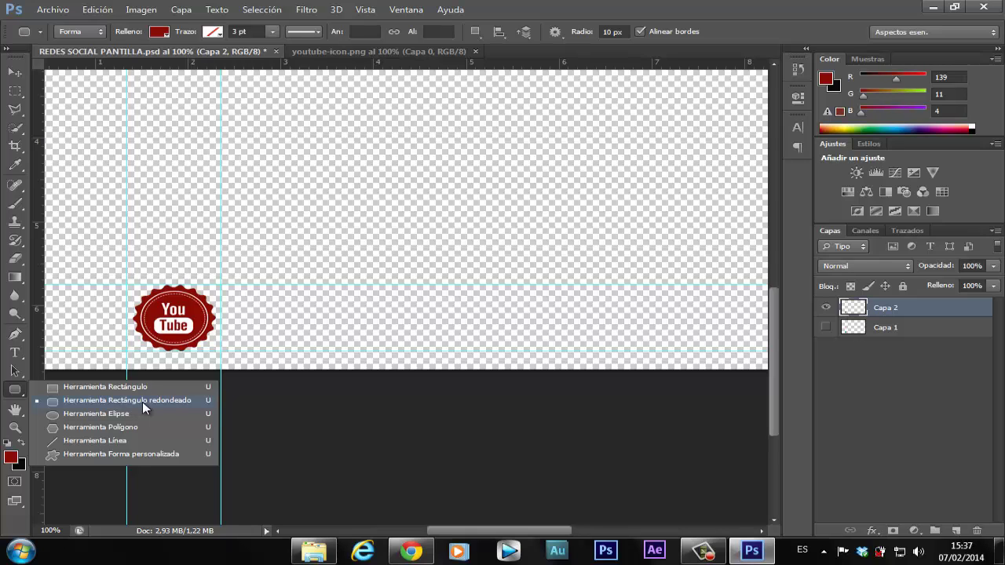
click(150, 402)
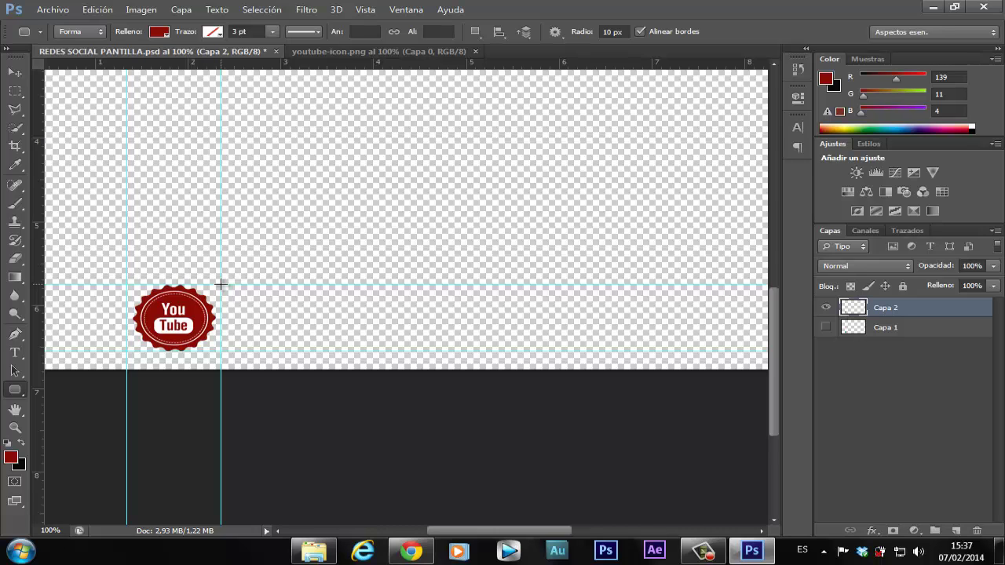
drag(221, 284, 724, 341)
mouse_move(756, 343)
mouse_down()
mouse_move(701, 329)
mouse_move(730, 335)
mouse_move(729, 346)
mouse_up()
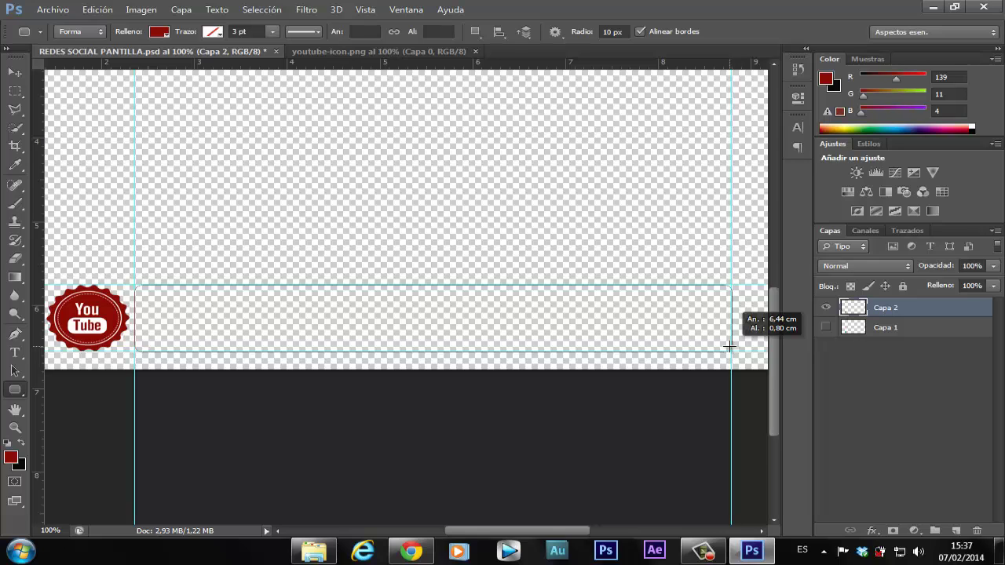
drag(730, 346, 728, 346)
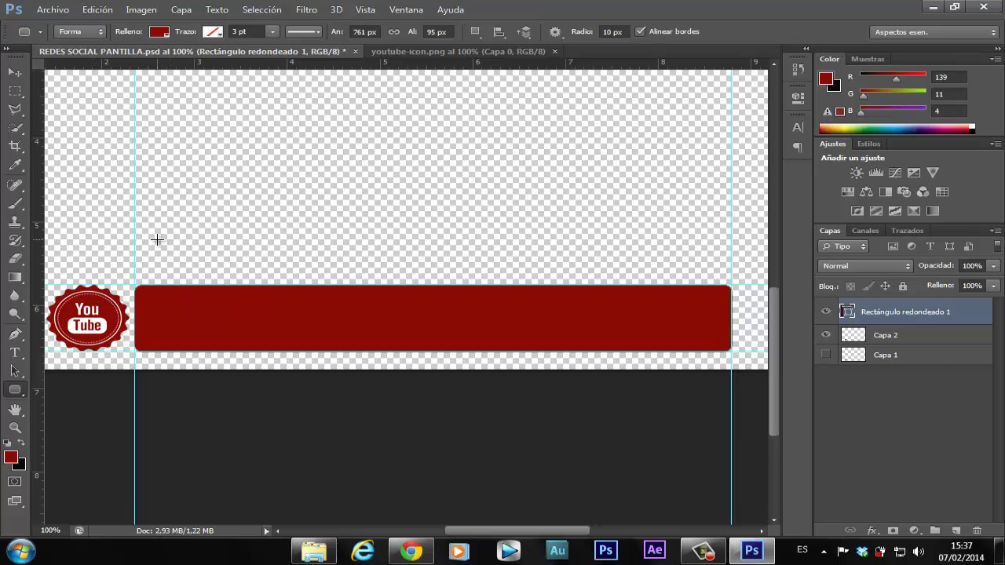
click(15, 72)
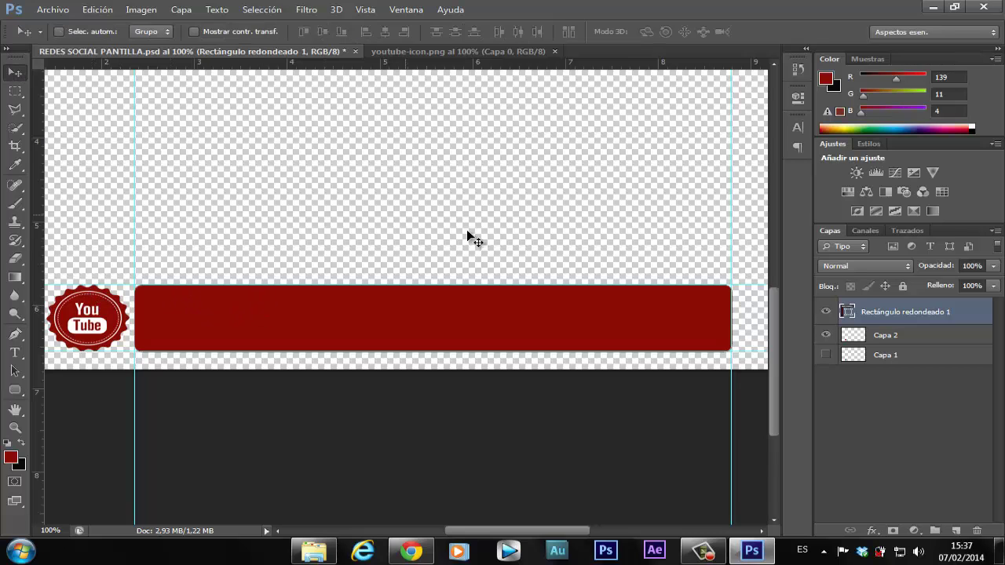
drag(777, 341, 775, 356)
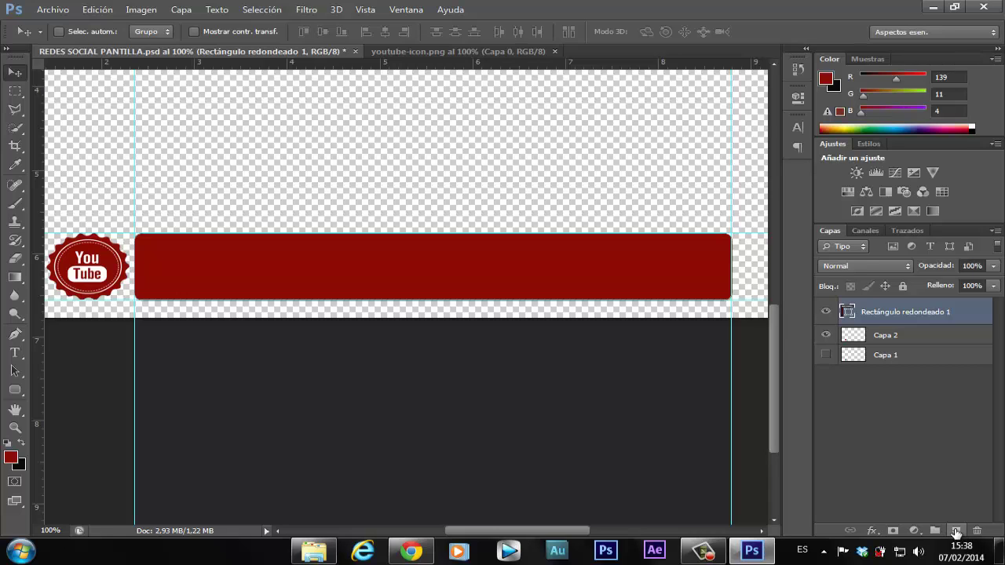
Add an empty Capa 3 layer and pick the Horizontal Type Tool with white text colour
click(956, 532)
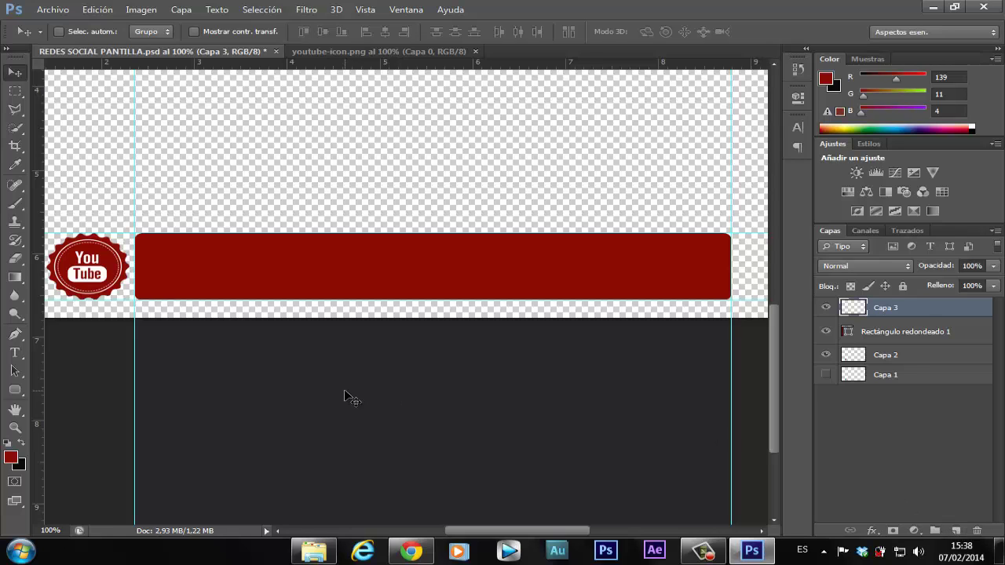
click(15, 354)
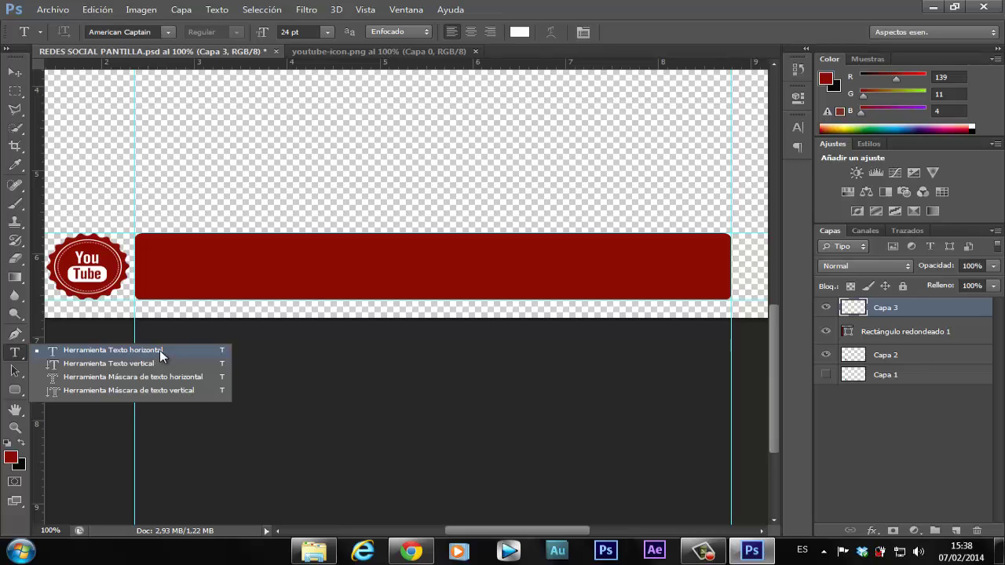
click(159, 350)
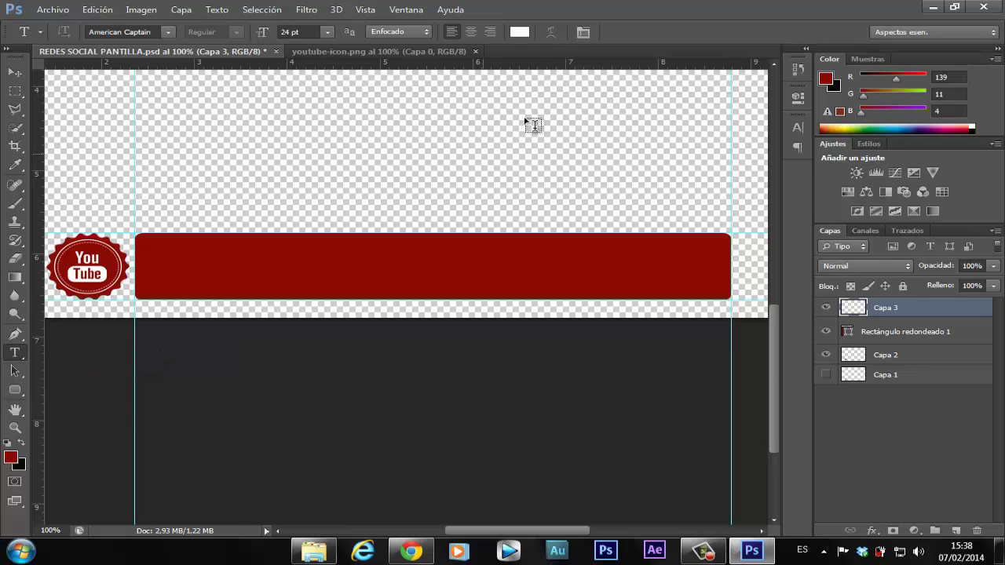
click(521, 32)
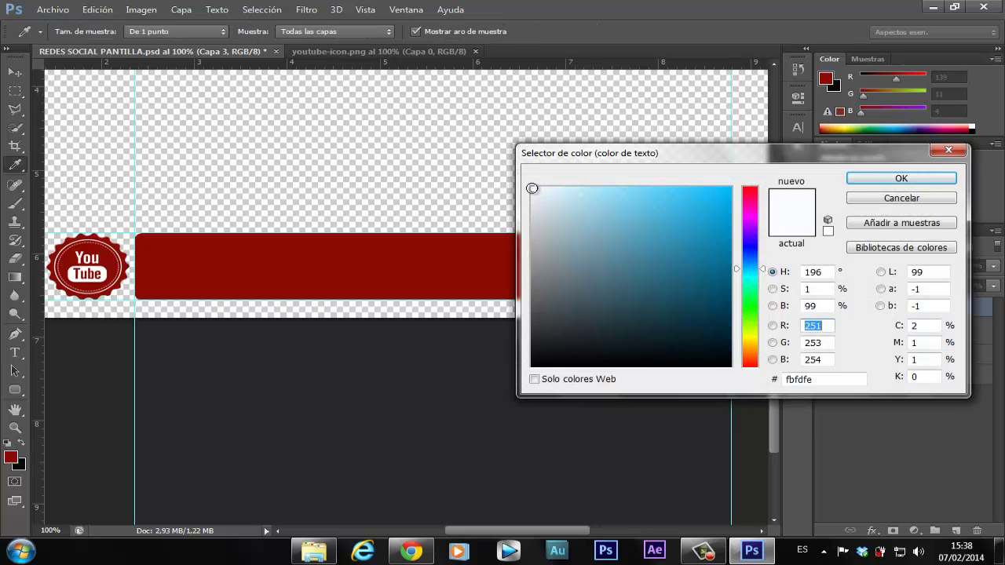
click(532, 188)
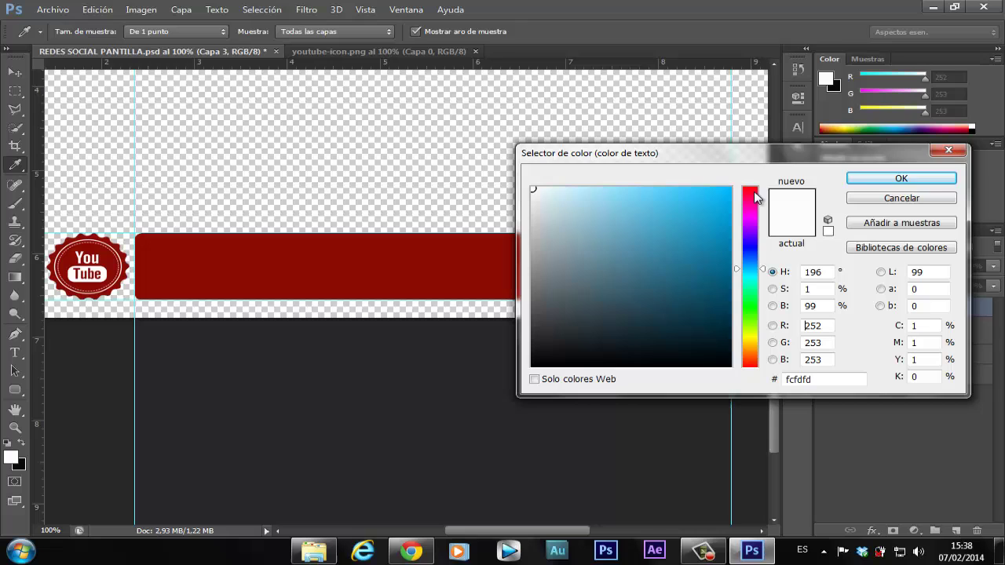
click(901, 180)
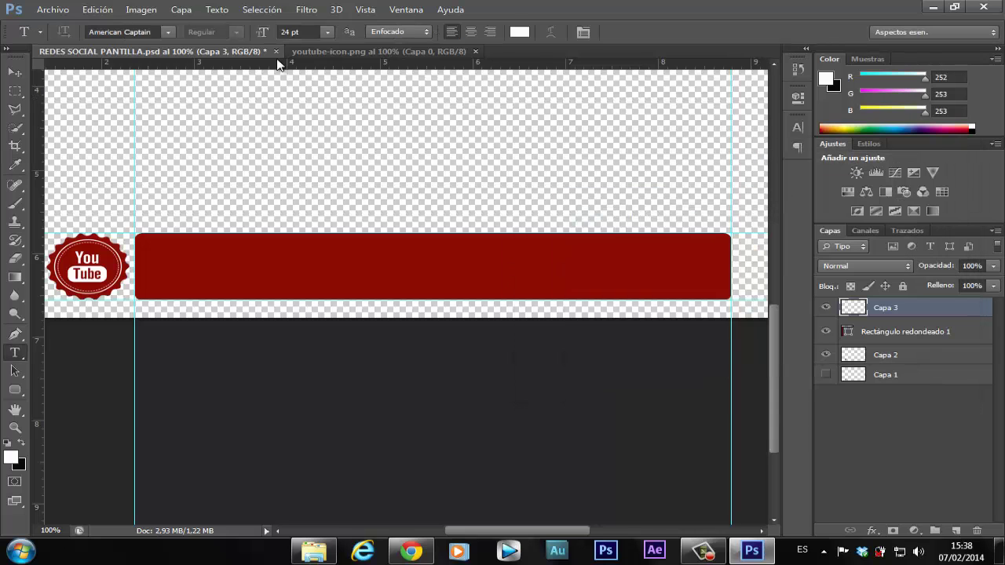
Set the type to American Captain at 10 pt
click(327, 31)
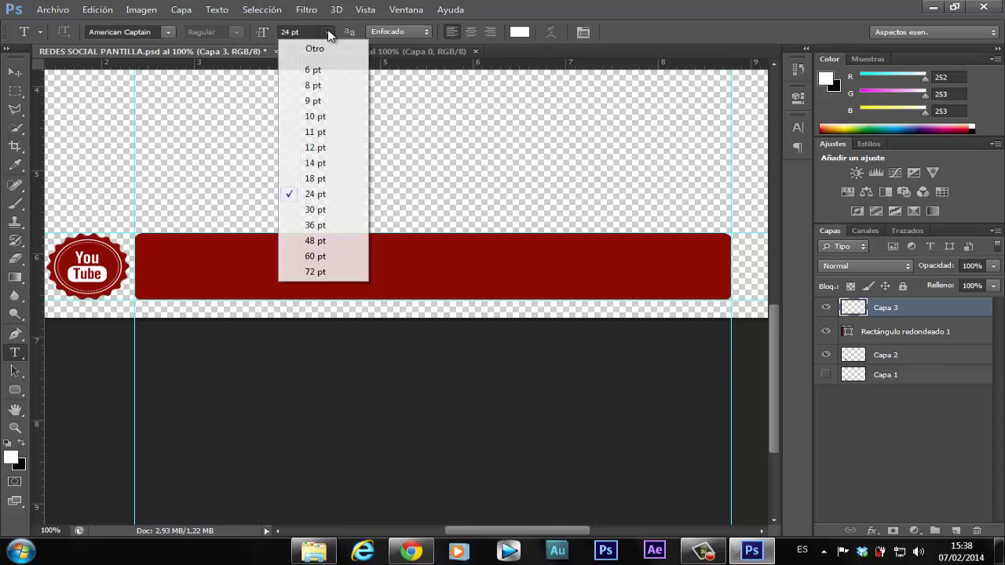
click(333, 119)
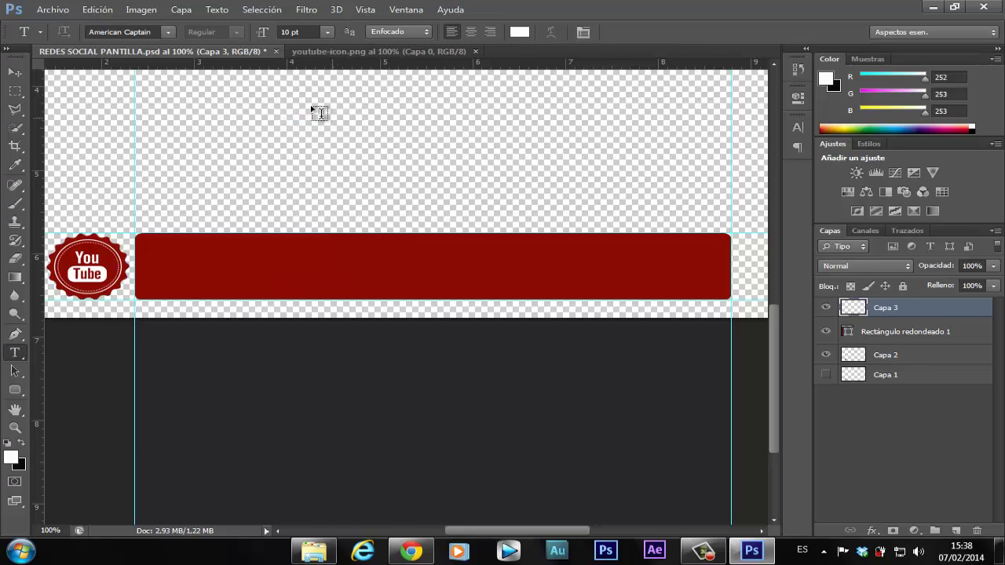
click(167, 31)
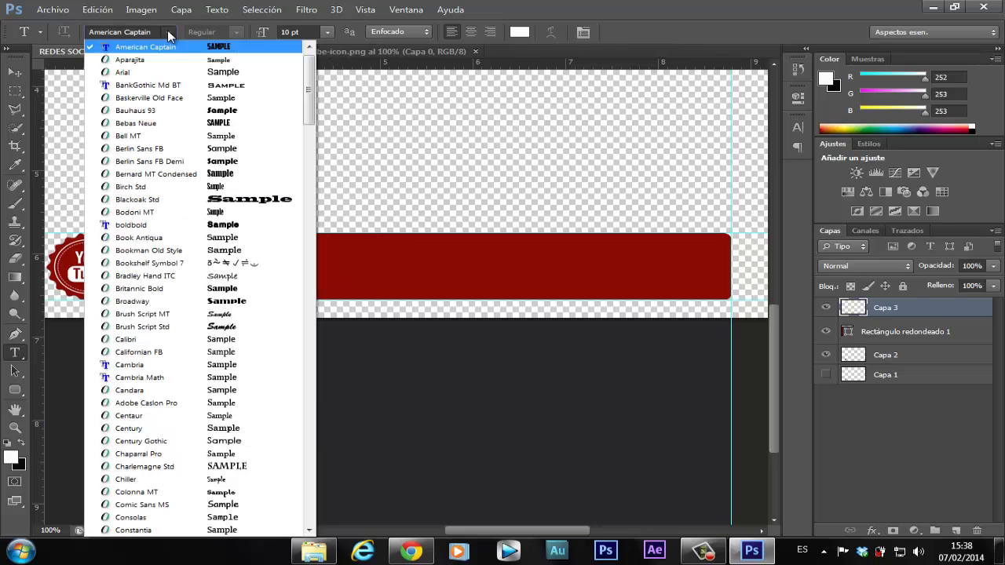
scroll(306, 96, up, 1)
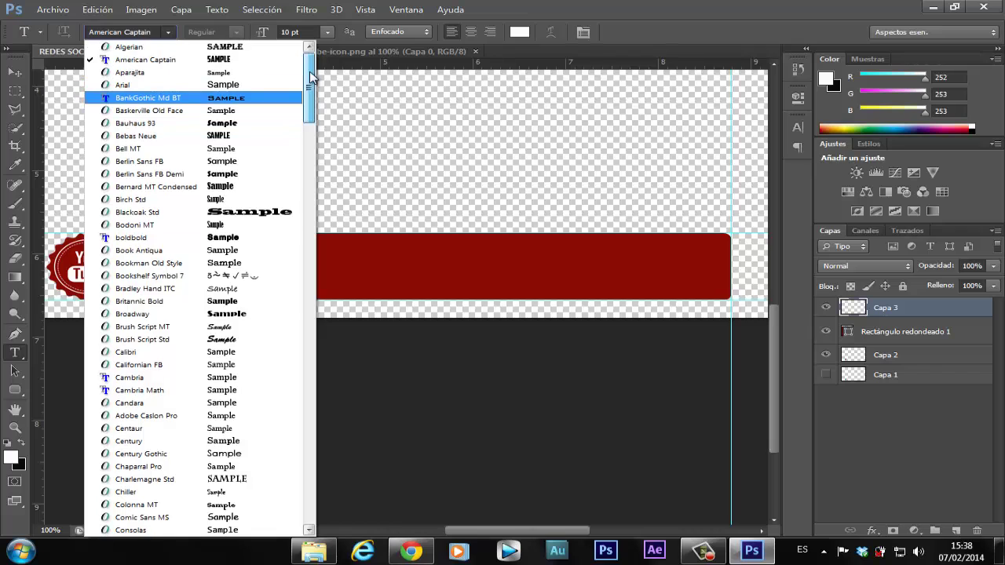
click(242, 62)
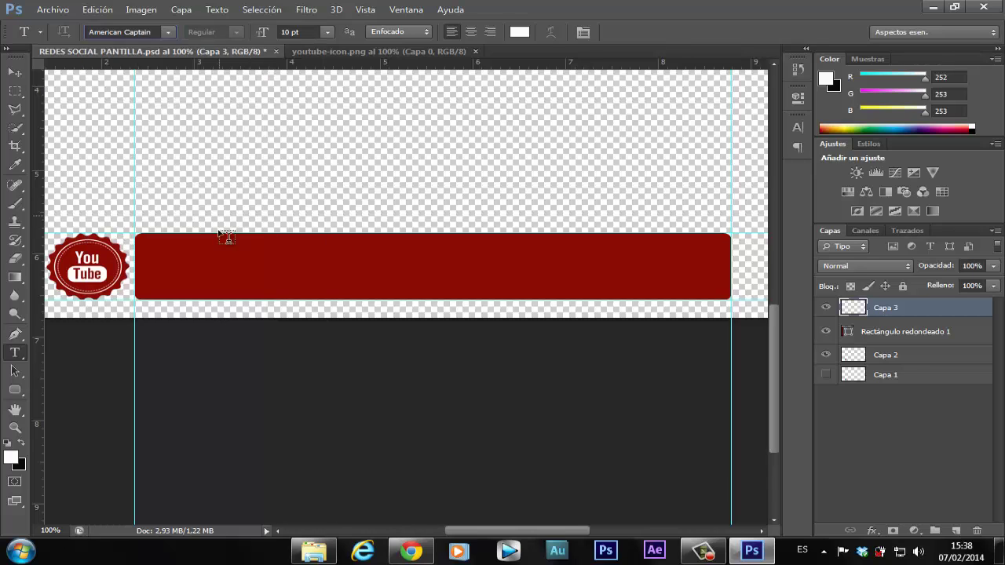
Type 'SUSCRIBETE:' on the red bar and commit it
click(183, 253)
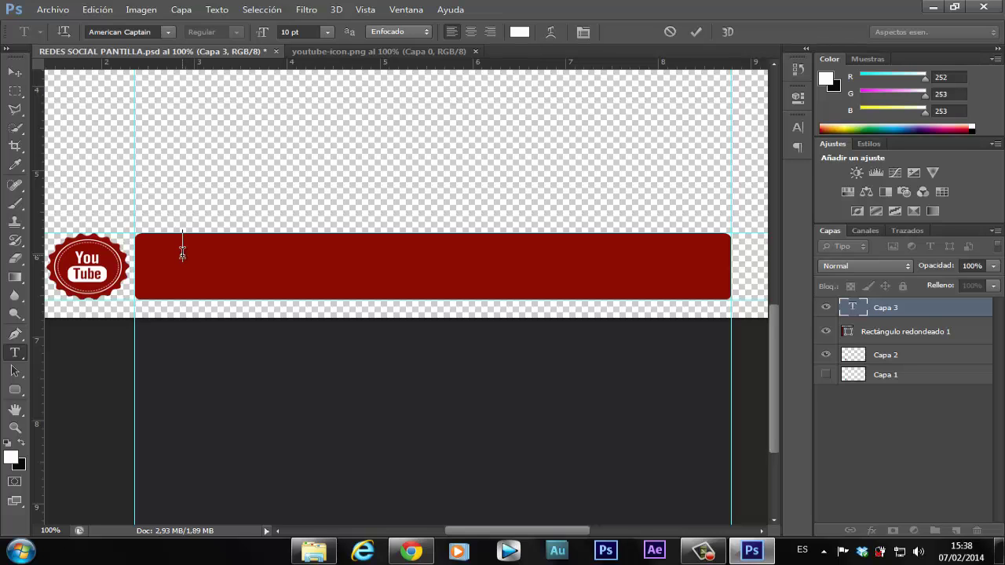
text(SUSC)
text(RIBETE:)
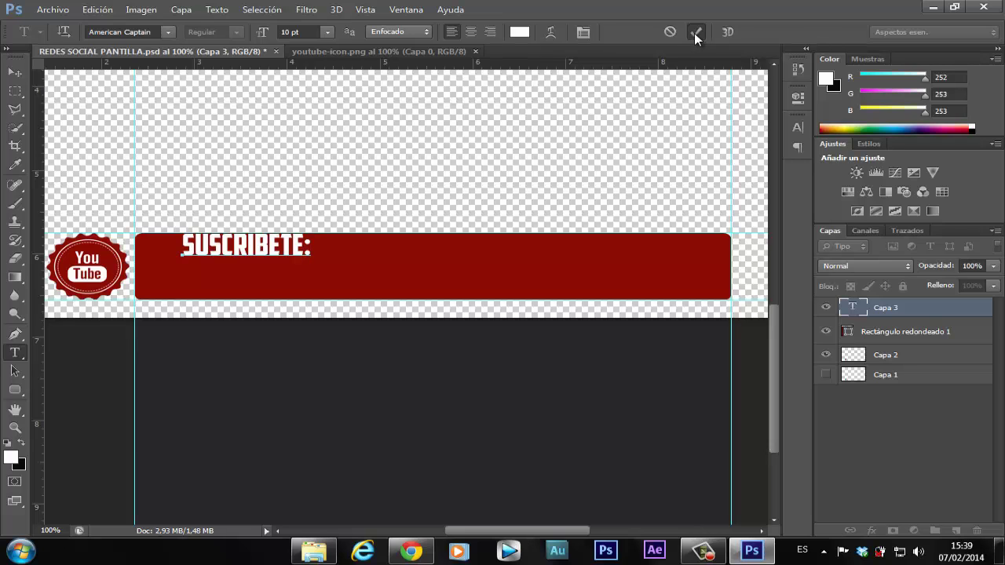
click(695, 33)
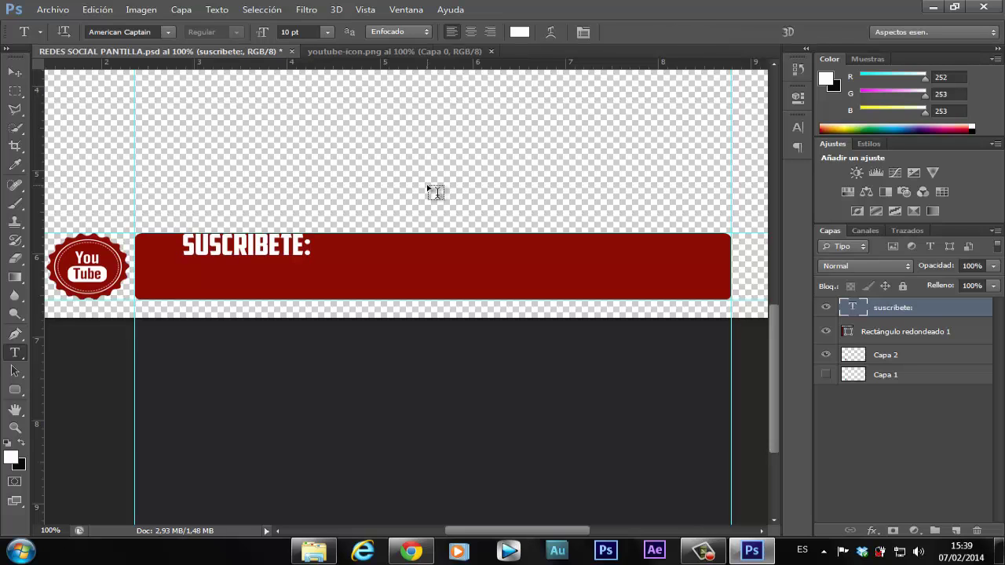
Position the text at the bar's left end and squash it to about 78% height
click(15, 73)
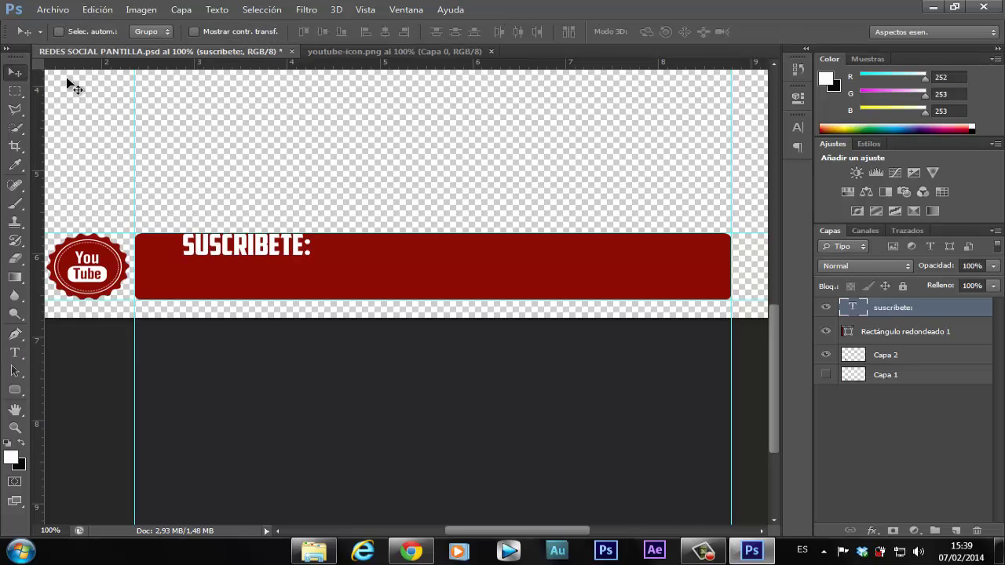
drag(265, 242, 250, 254)
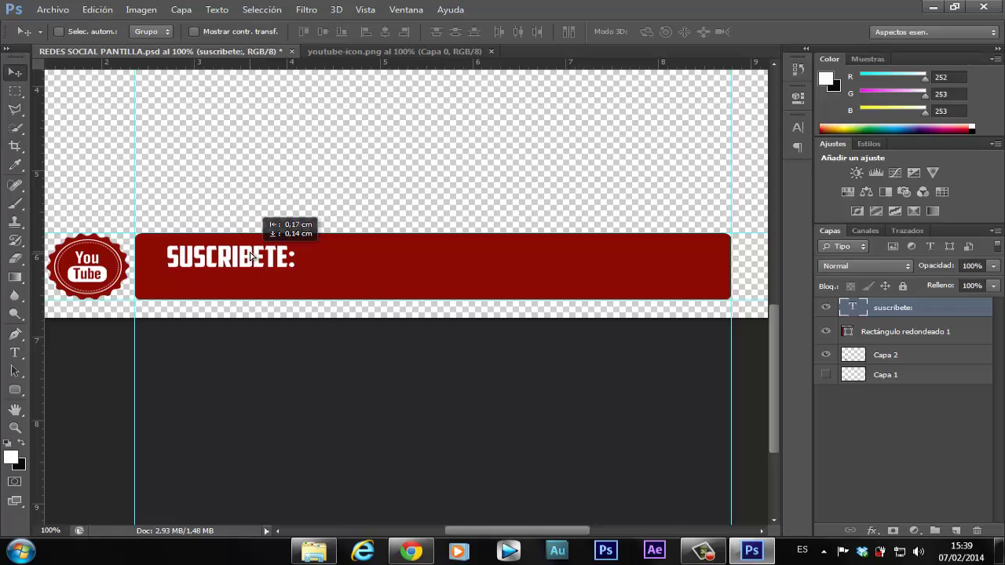
key(ctrl+t)
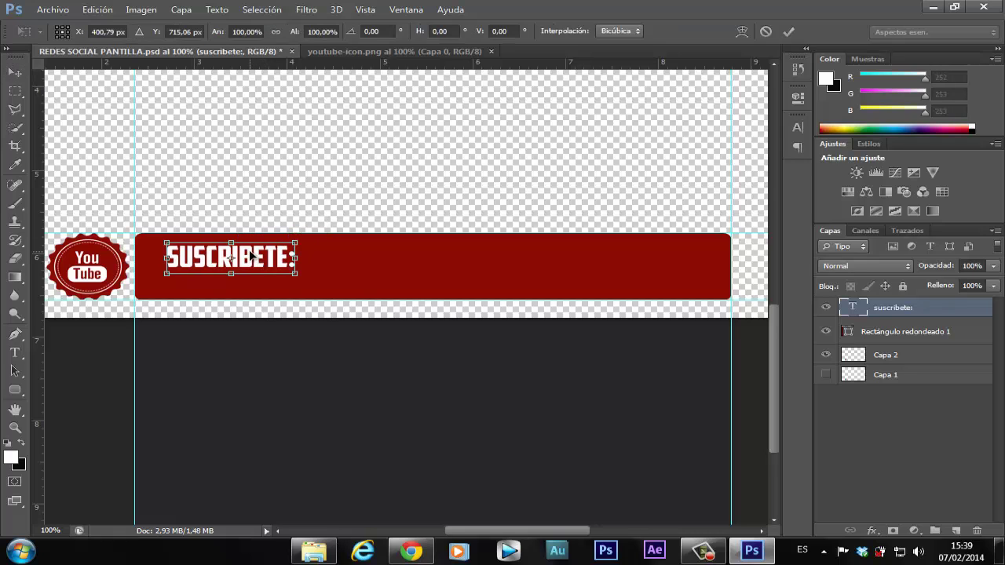
drag(231, 274, 231, 267)
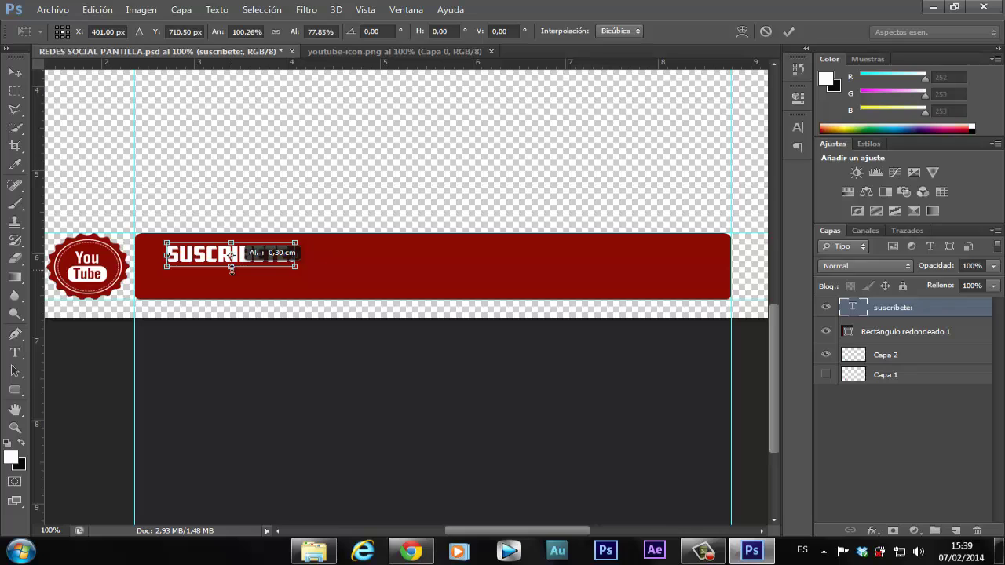
click(790, 33)
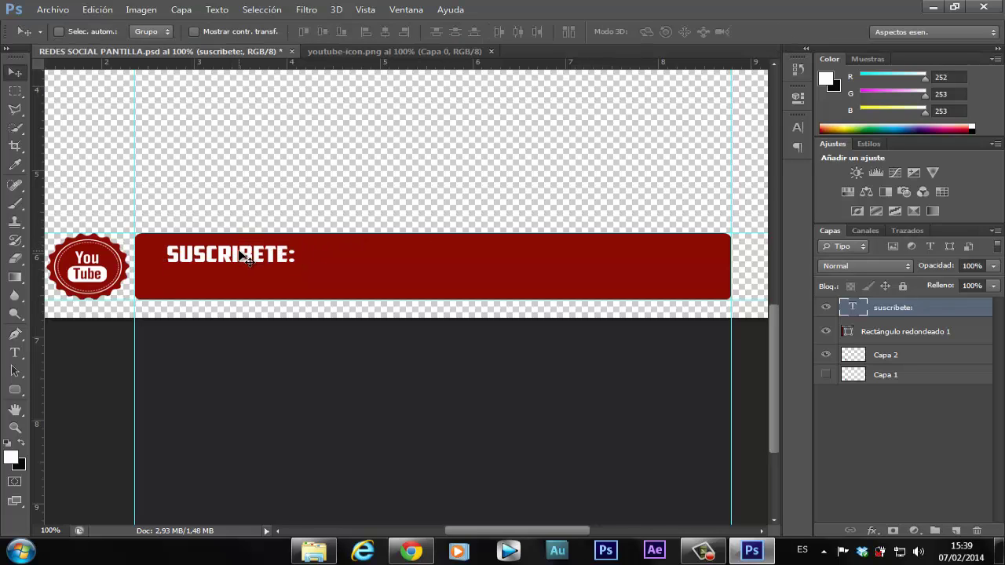
drag(239, 253, 232, 251)
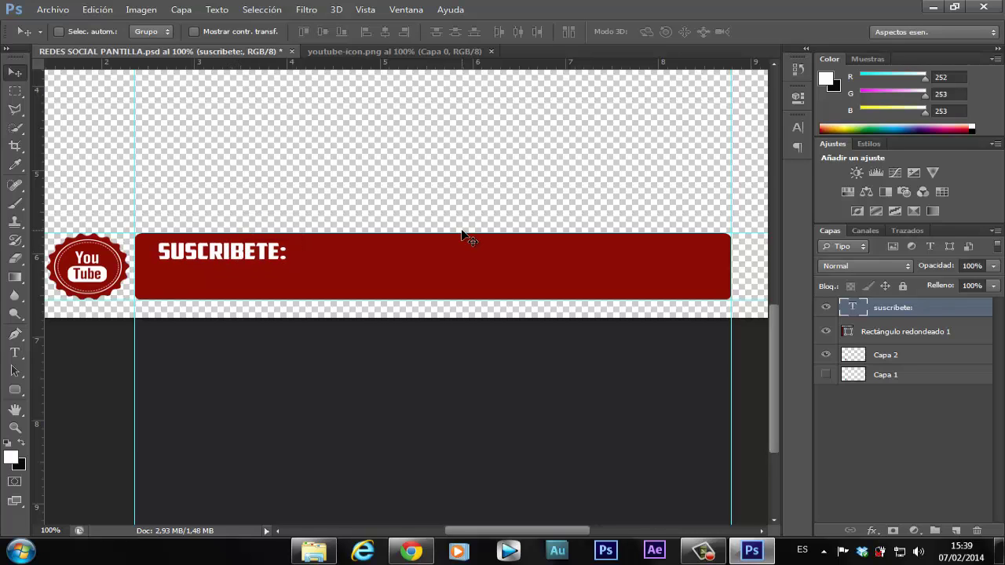
Apply a Sombra paralela drop shadow to the SUSCRIBETE: text layer via Opciones de fusión
right_click(916, 309)
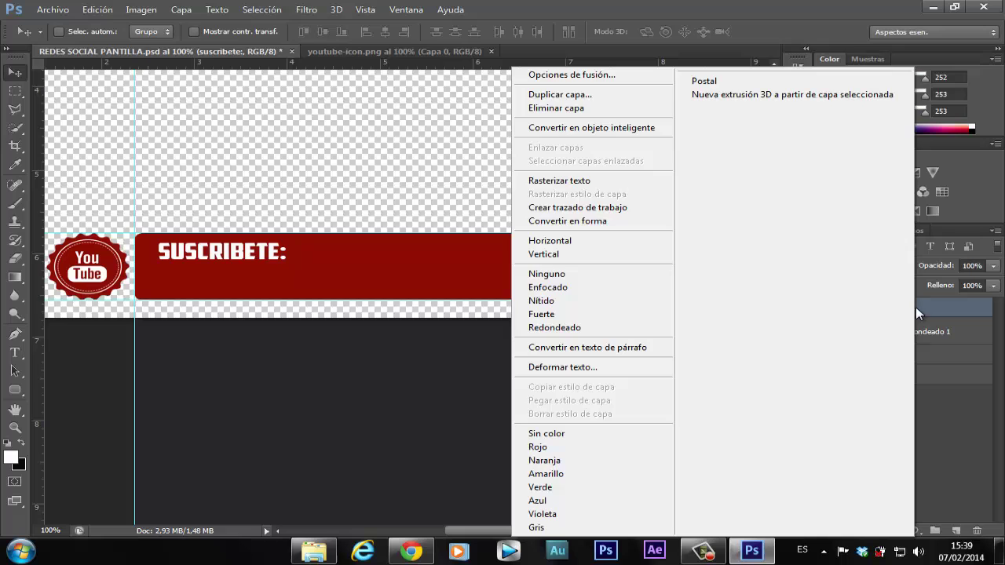
click(611, 75)
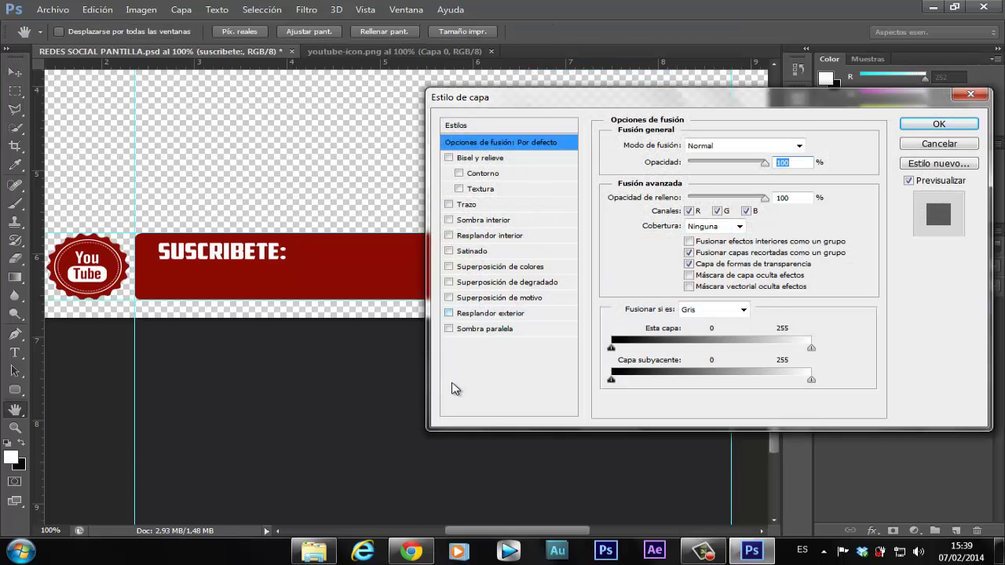
click(449, 329)
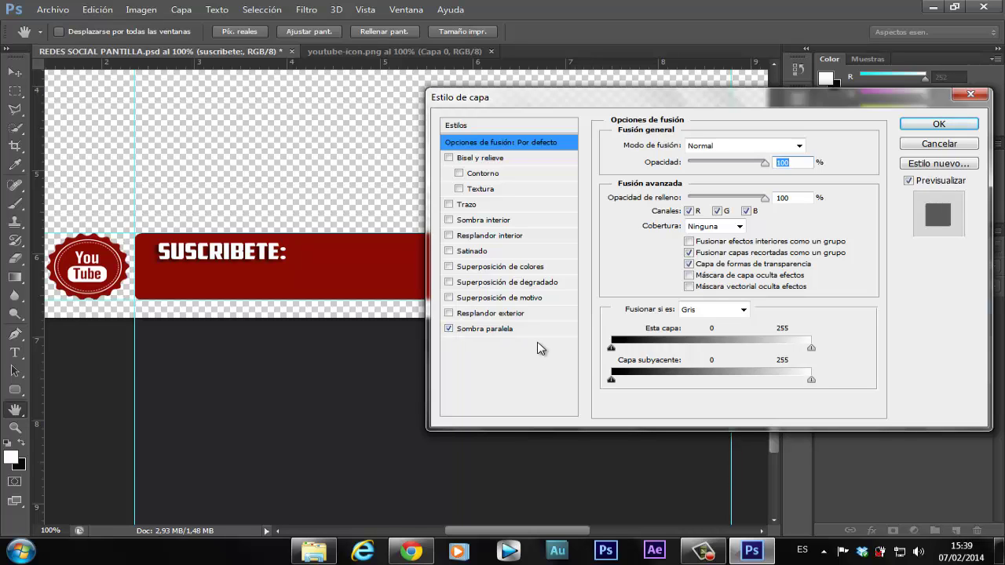
click(925, 125)
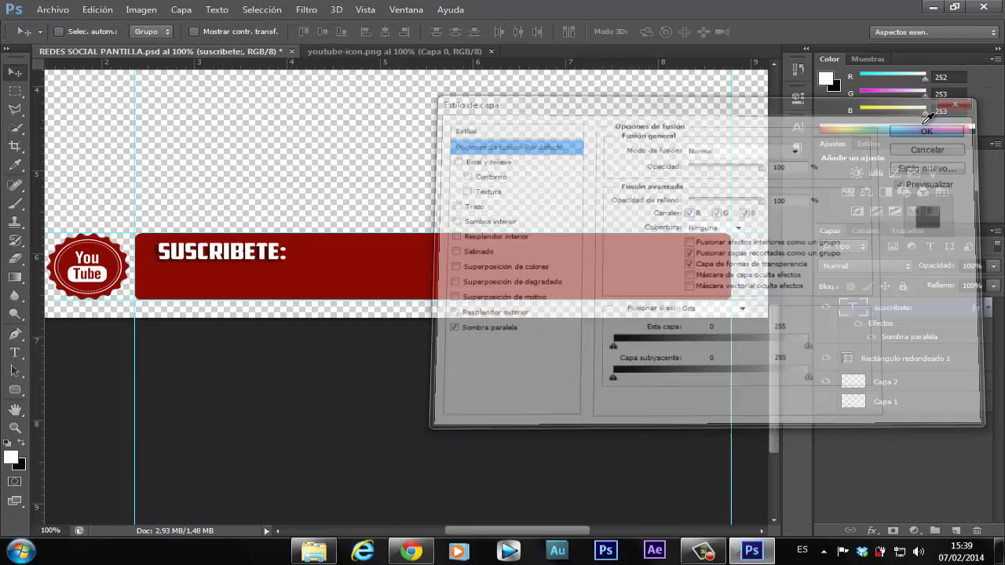
click(987, 311)
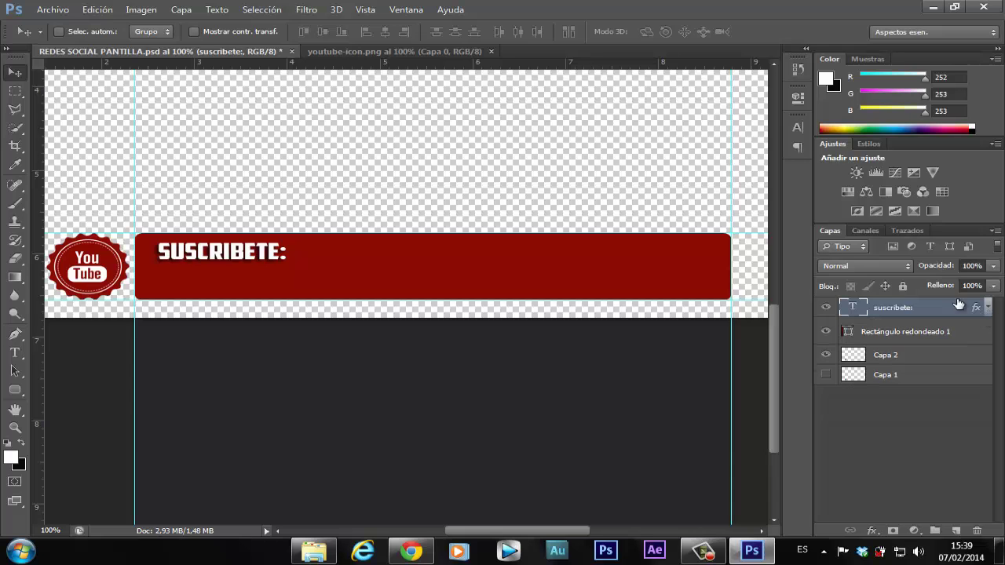
Duplicate the SUSCRIBETE: text layer and move the copy down-right in the red bar
right_click(900, 308)
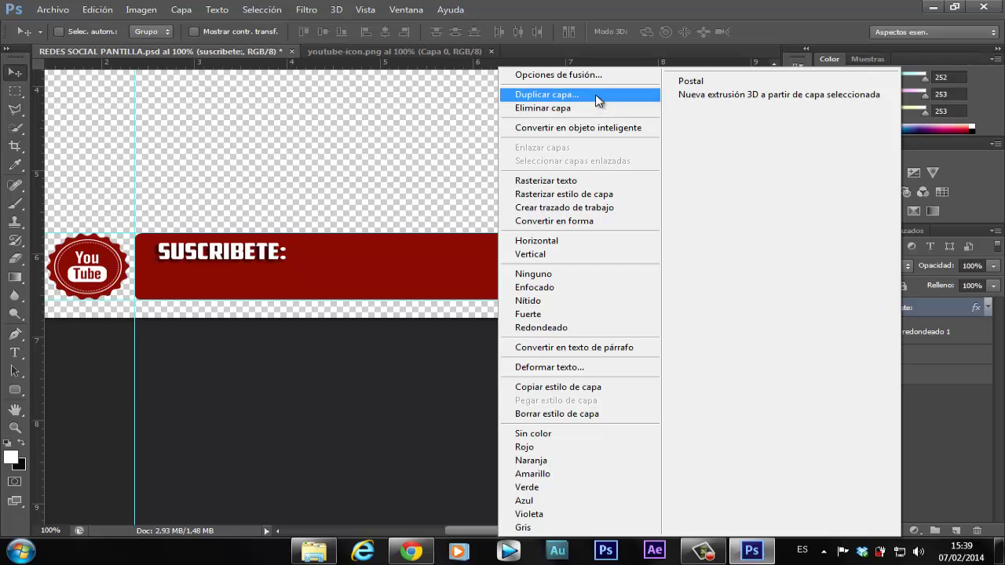
click(597, 95)
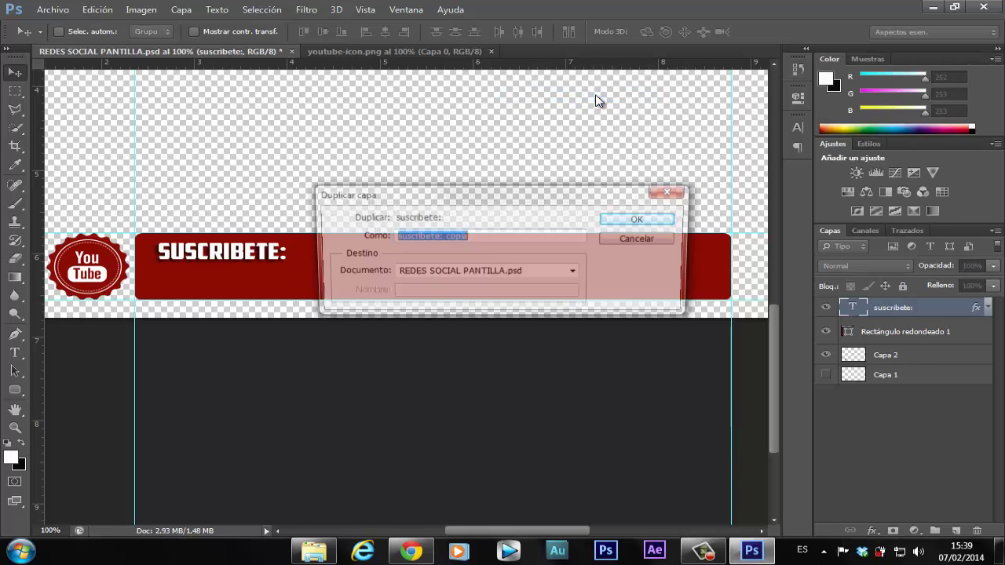
click(639, 220)
click(639, 220)
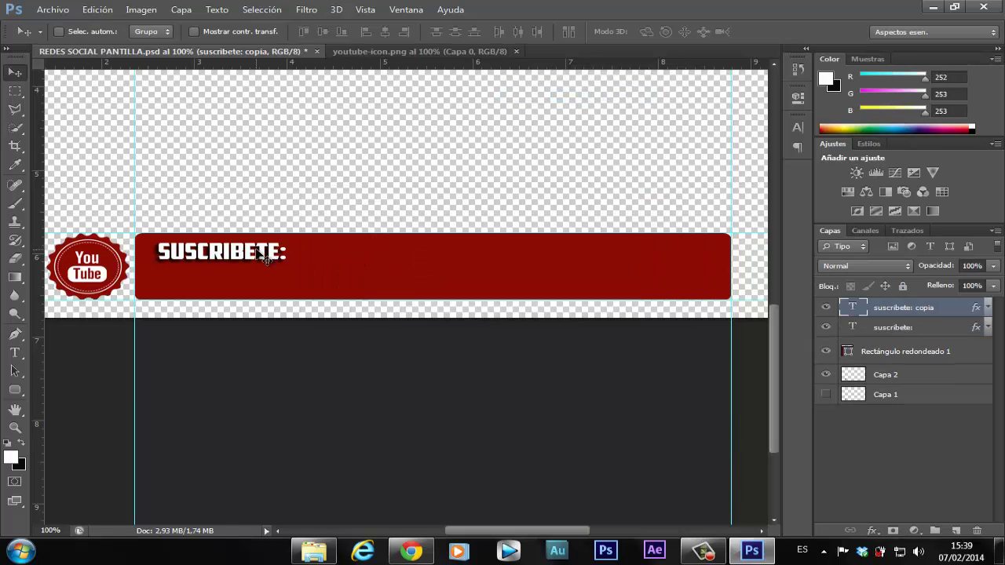
drag(275, 251, 491, 269)
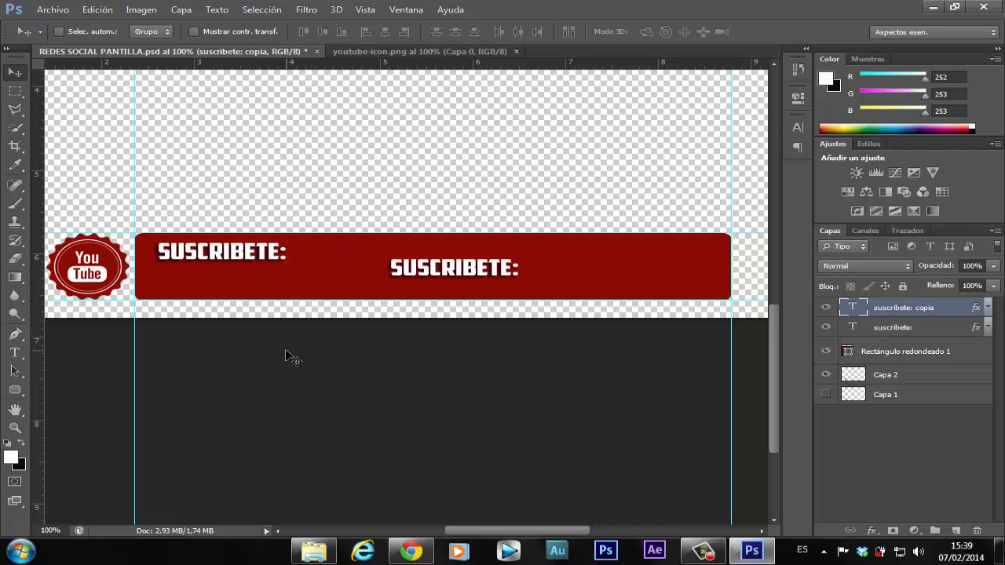
Erase the copied layer's SUSCRIBETE: wording with the Type tool
click(15, 355)
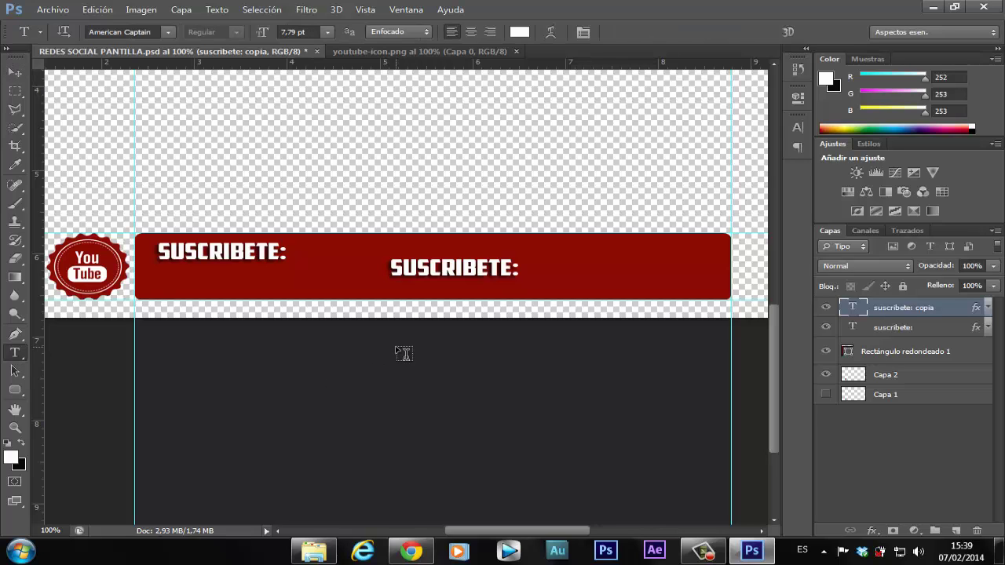
click(500, 268)
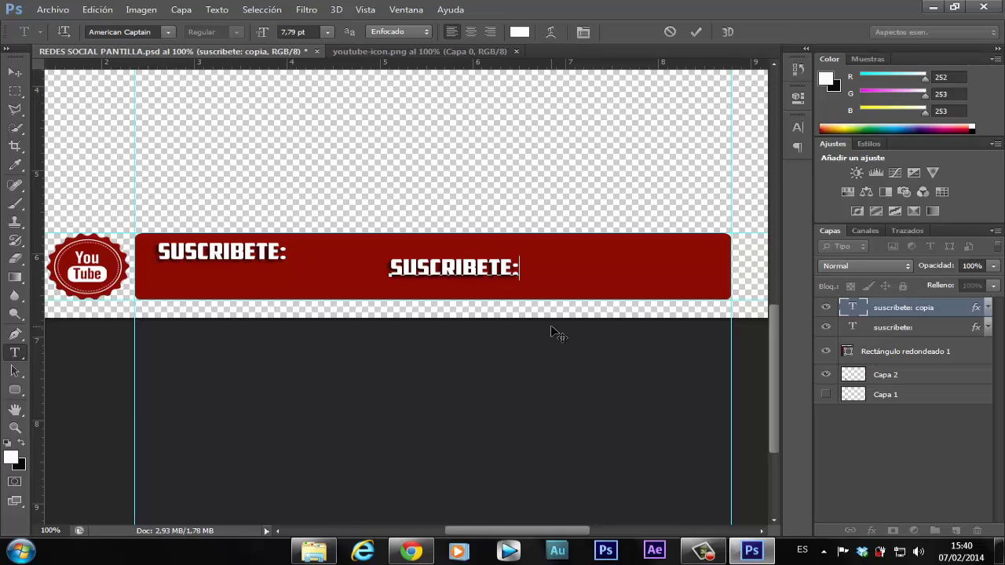
key(BackSpace)
key(BackSpace)
key(BackSpace)
key(BackSpace)
key(BackSpace)
key(BackSpace)
key(BackSpace)
key(BackSpace)
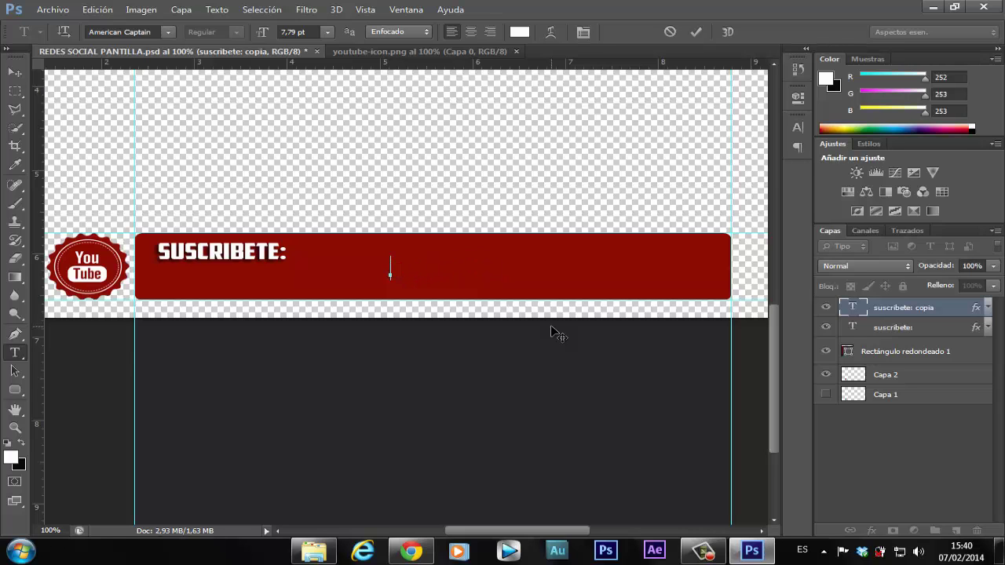
Copy the YouTube channel page's URL from Chrome's address bar
click(411, 552)
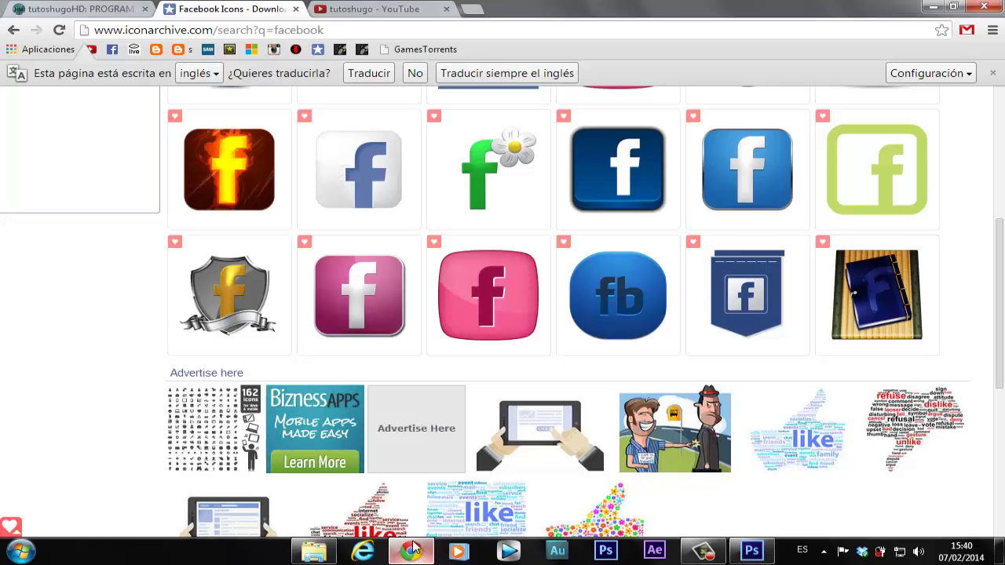
click(383, 16)
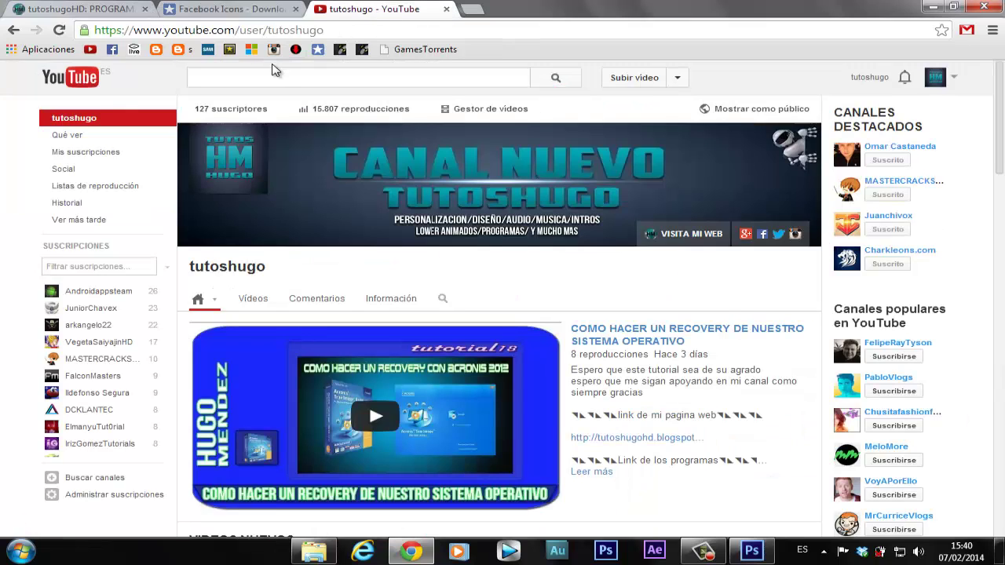
drag(134, 29, 325, 31)
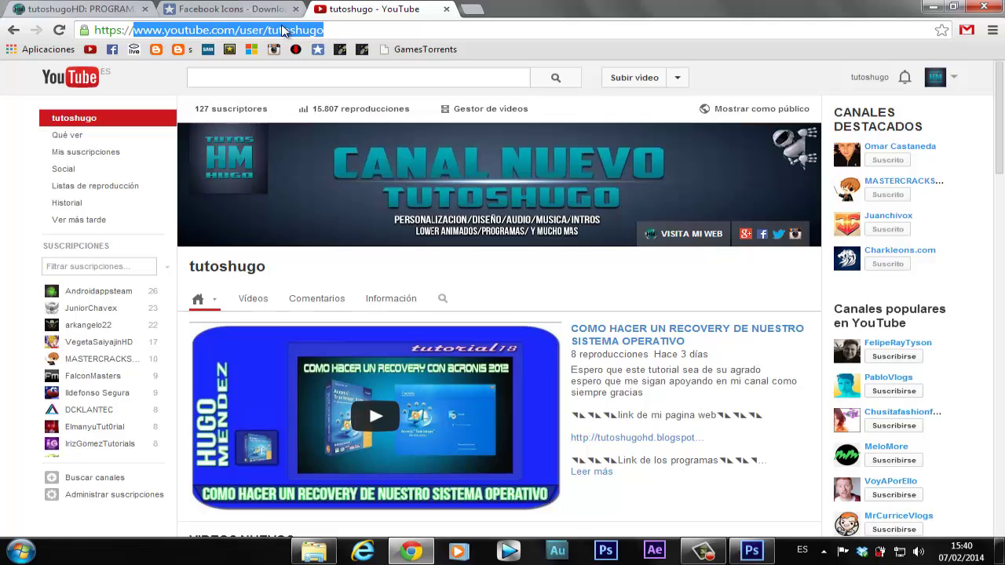
right_click(283, 30)
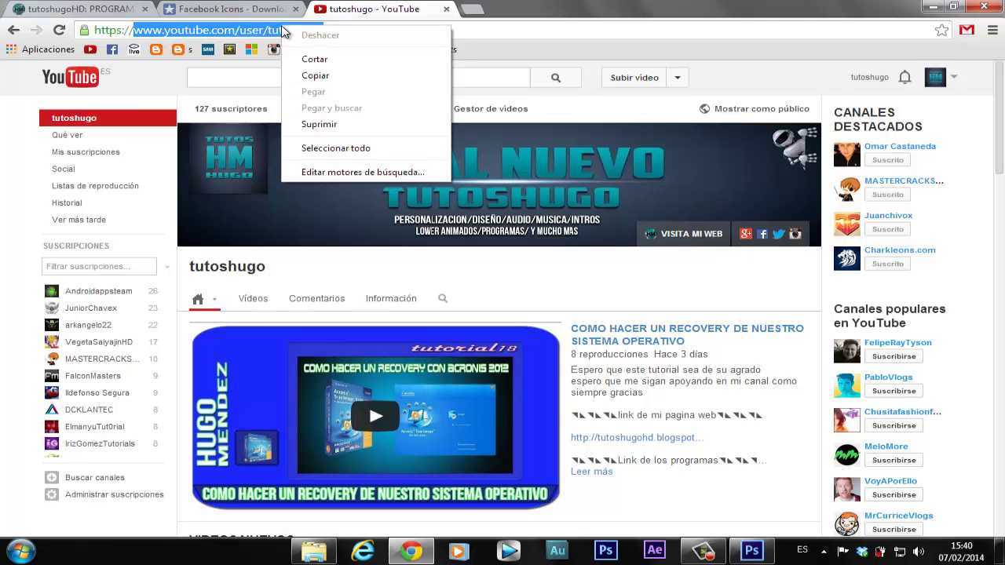
click(325, 77)
click(934, 6)
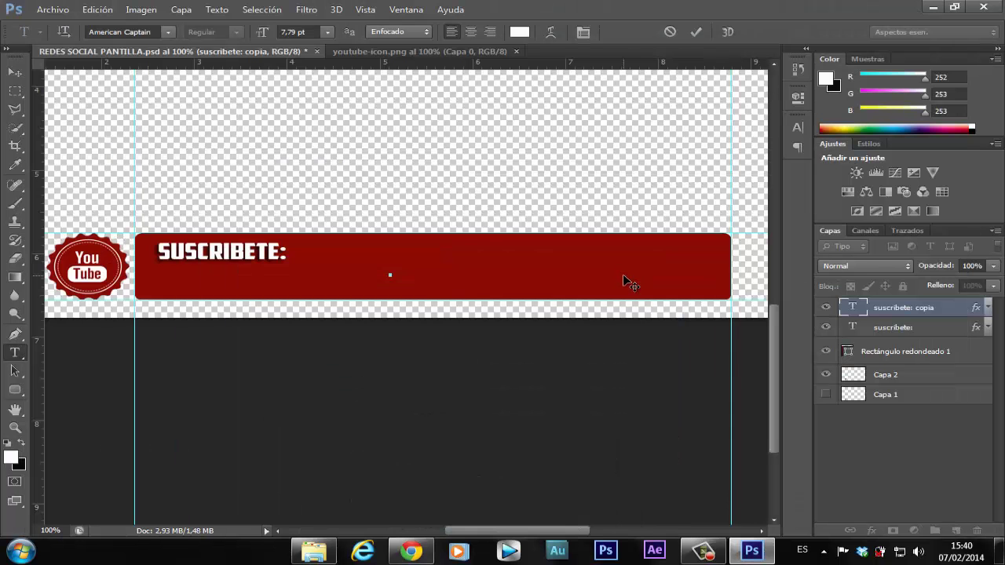
key(ctrl+v)
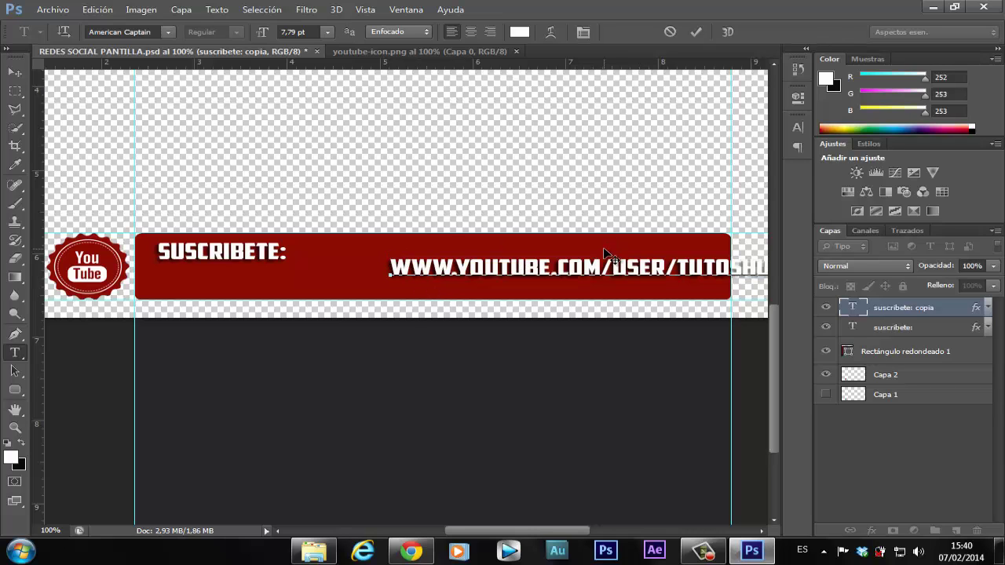
click(694, 30)
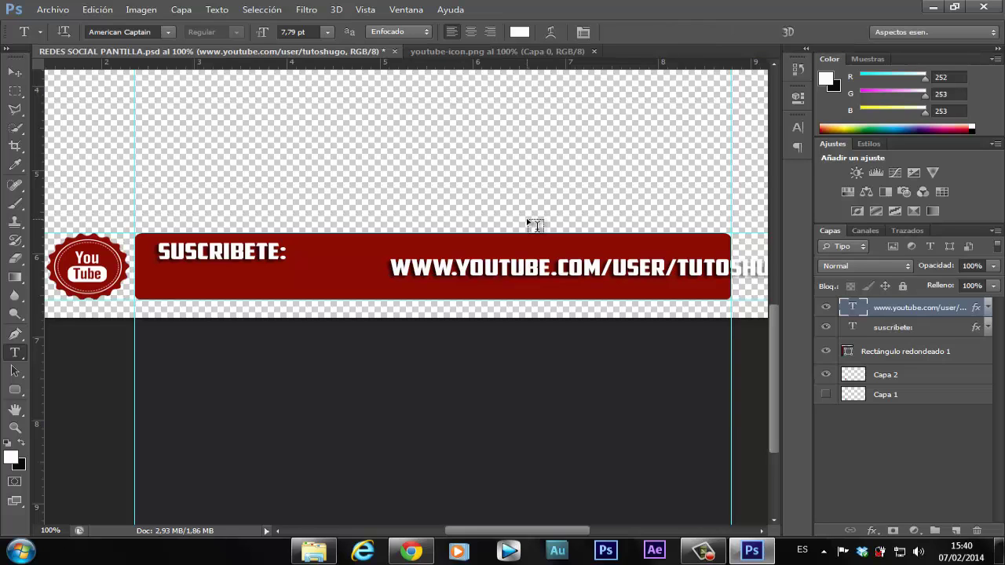
click(14, 72)
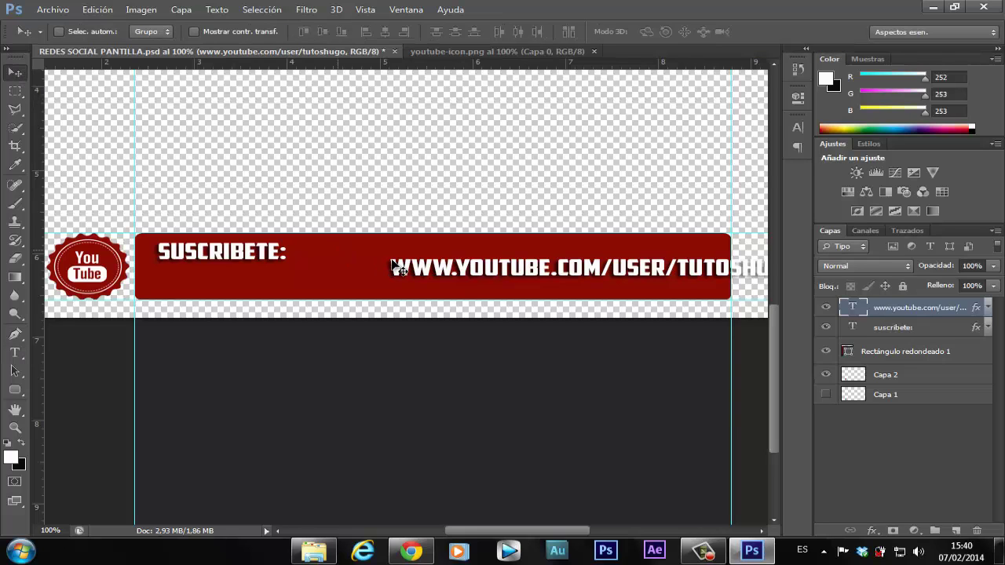
mouse_move(461, 267)
mouse_down()
mouse_move(314, 283)
mouse_move(369, 286)
mouse_up()
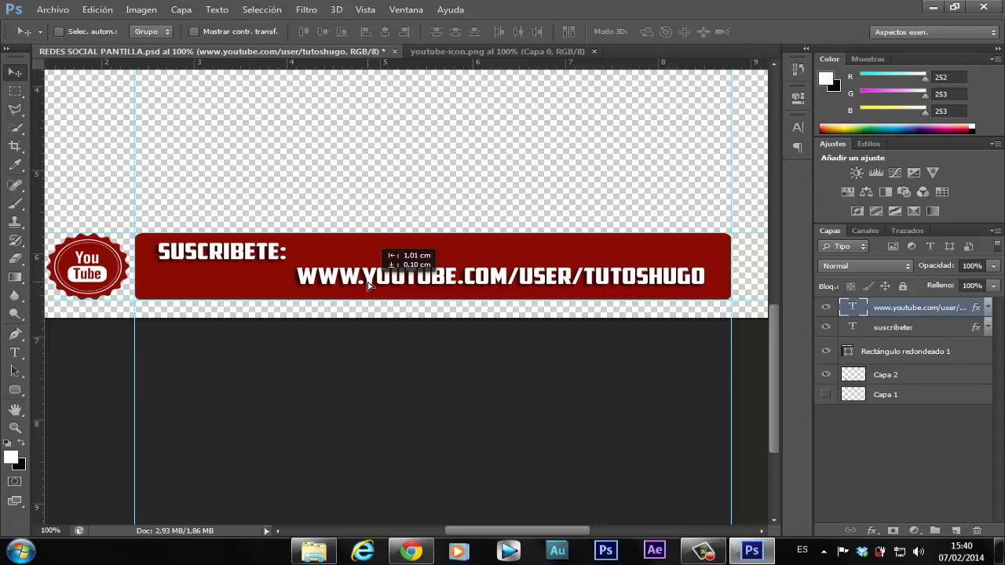
drag(369, 286, 367, 284)
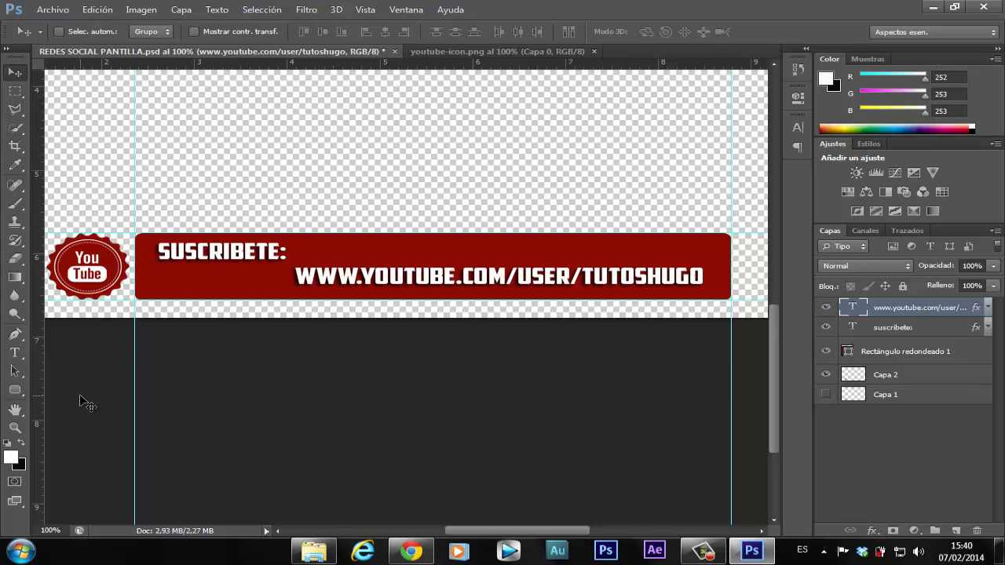
Zoom out to the whole canvas and nudge Rectángulo redondeado 1 slightly left against the badge
click(16, 429)
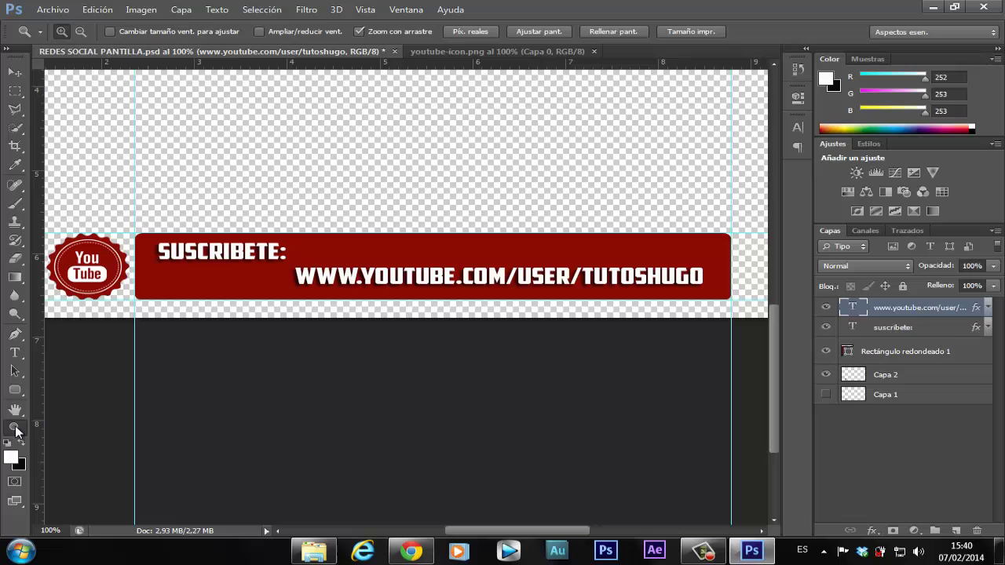
click(80, 32)
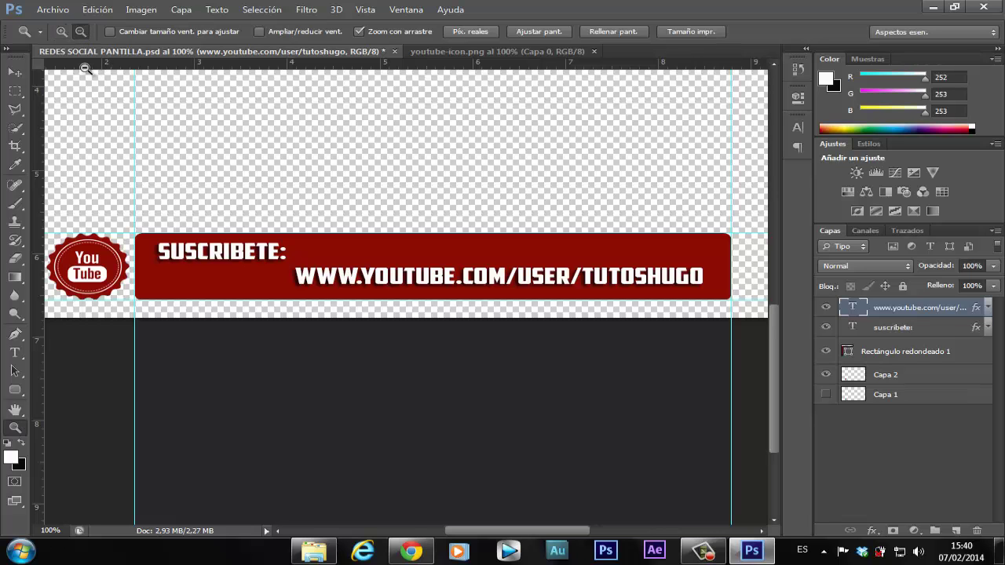
click(111, 123)
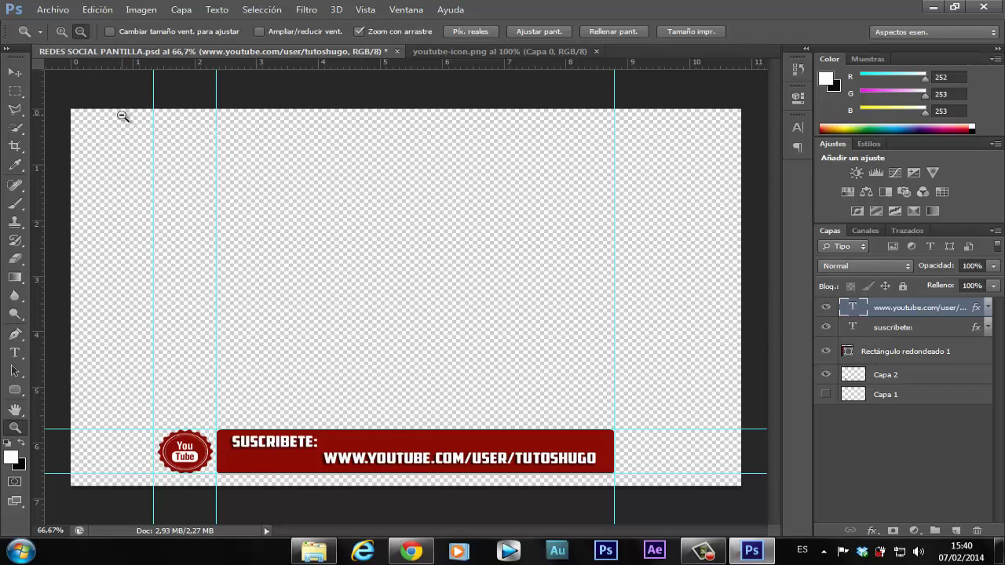
click(20, 73)
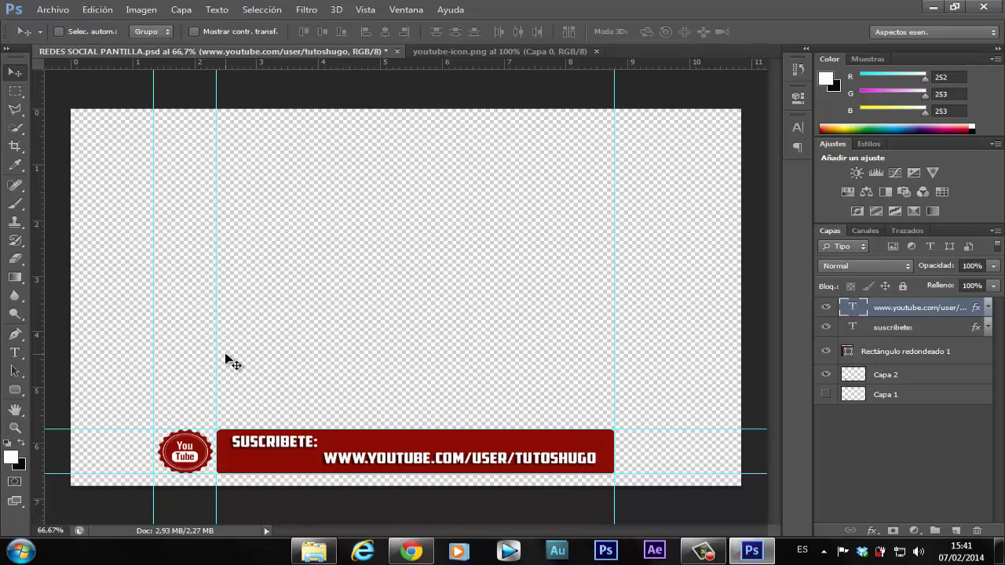
ctrl+click(227, 441)
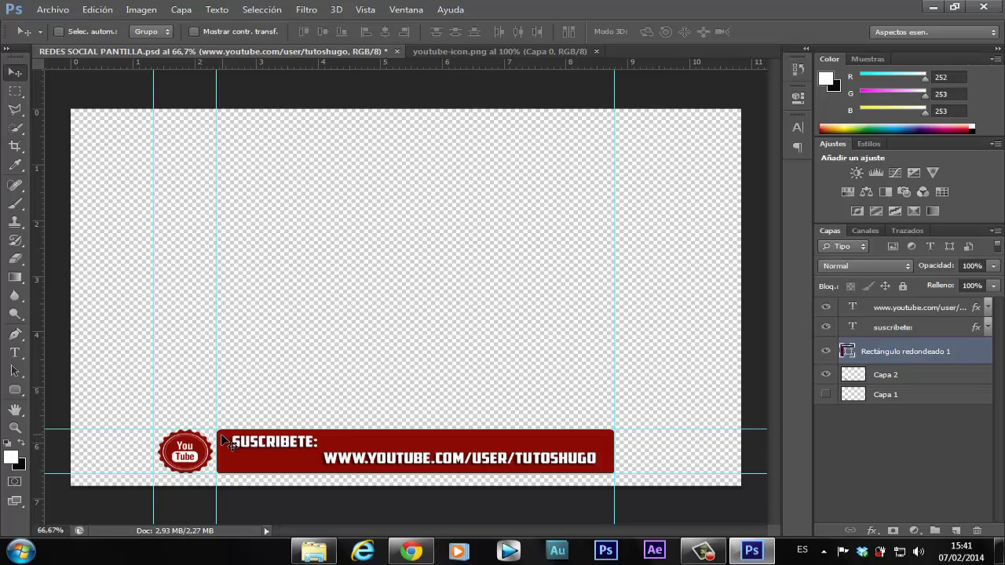
drag(224, 439, 220, 434)
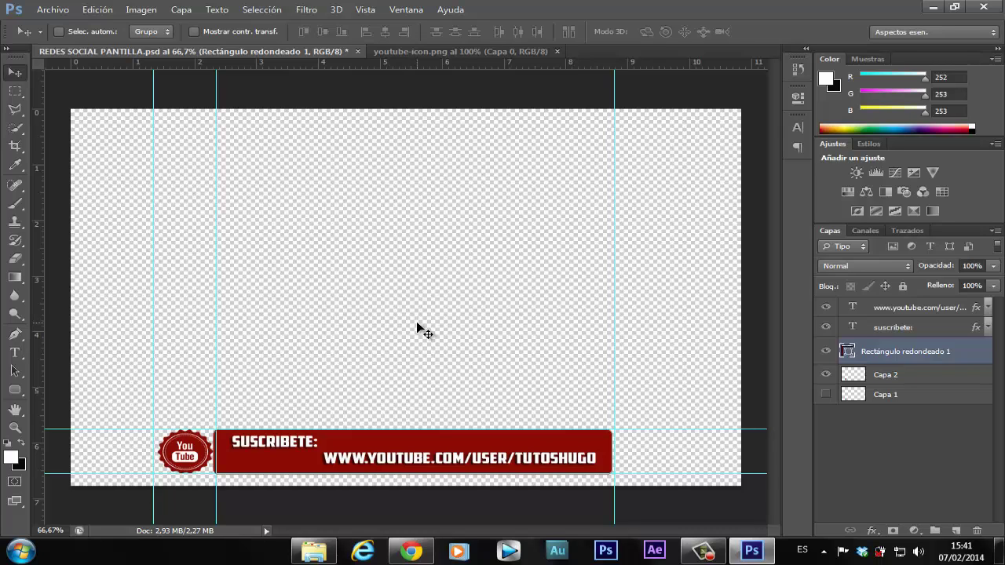
Save the banner as yotube1.png in PNG format to the Escritorio with default PNG options
click(53, 10)
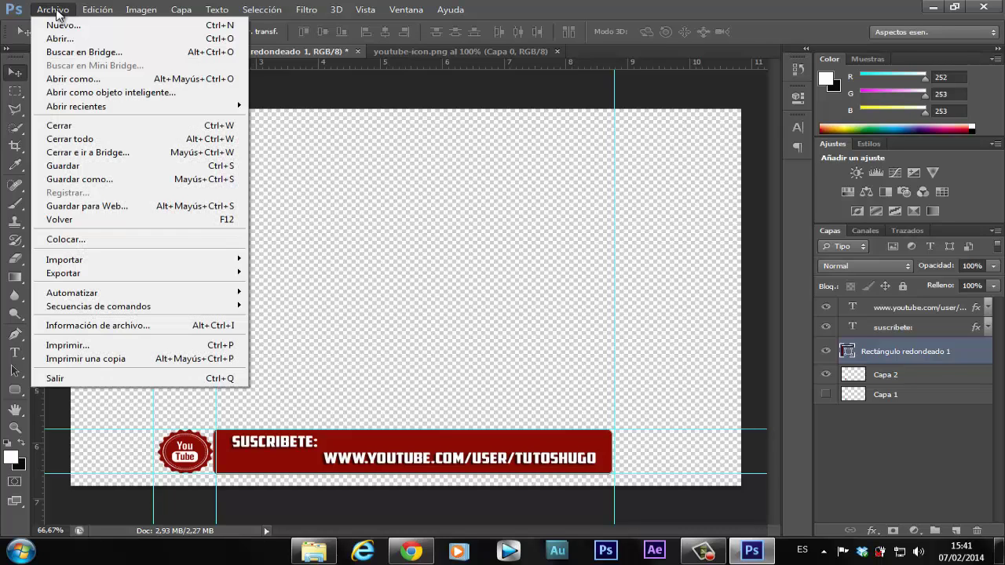
click(123, 182)
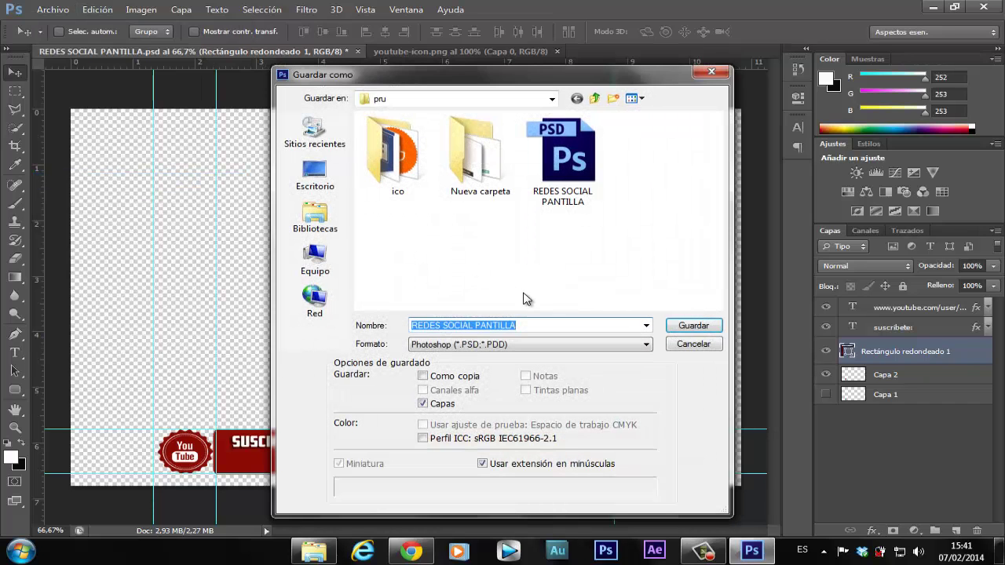
key(BackSpace)
text(yo)
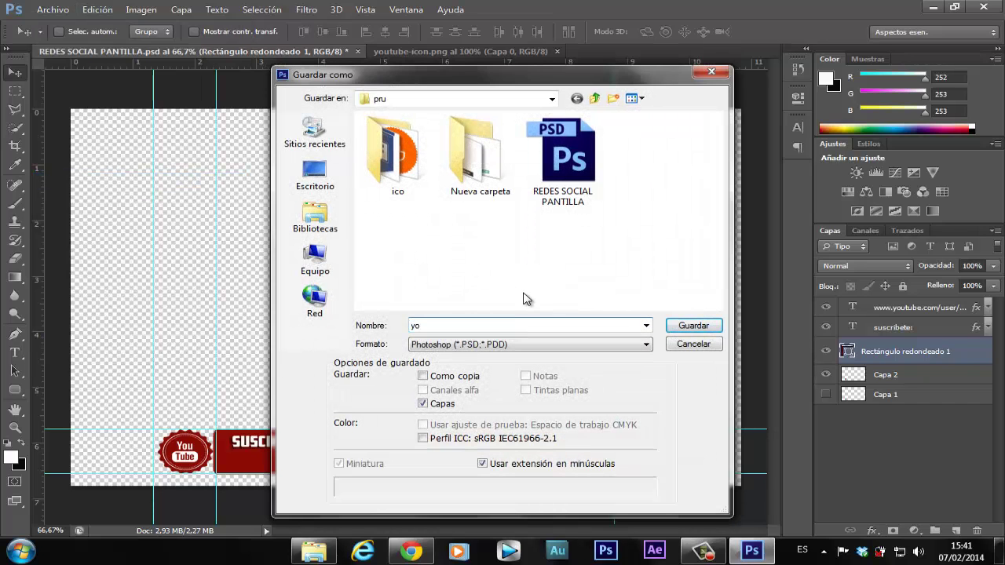
text(tube1)
click(647, 346)
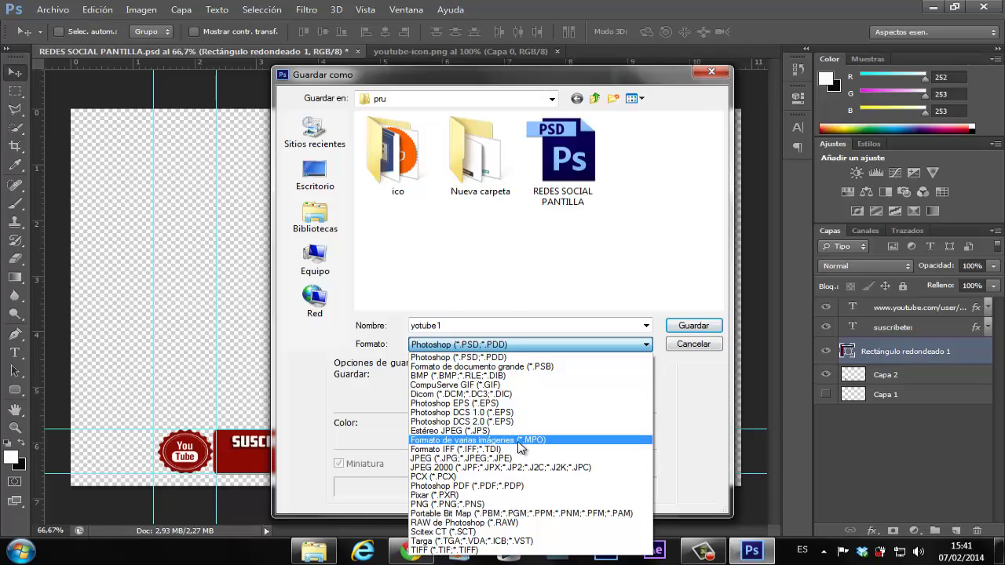
click(506, 505)
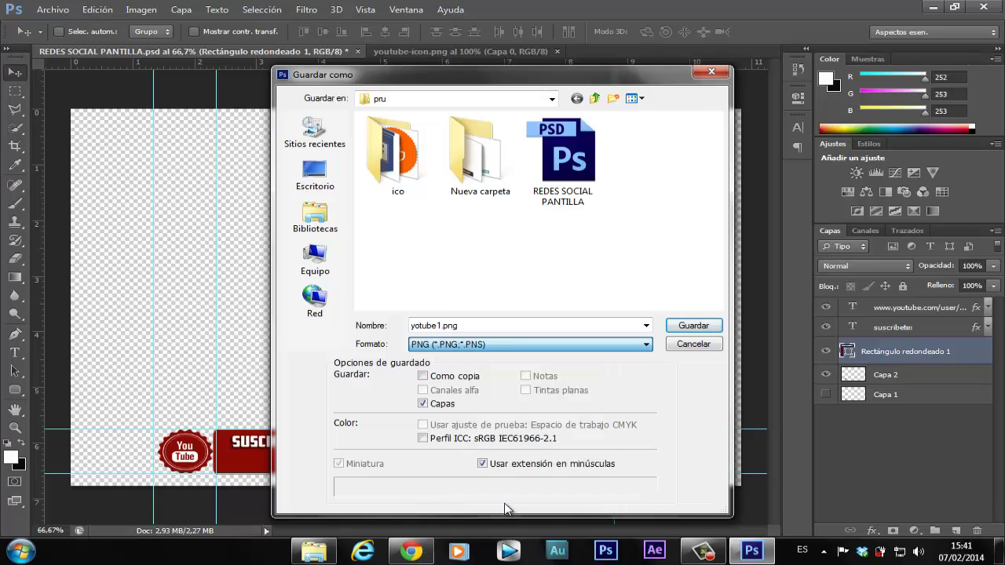
click(320, 181)
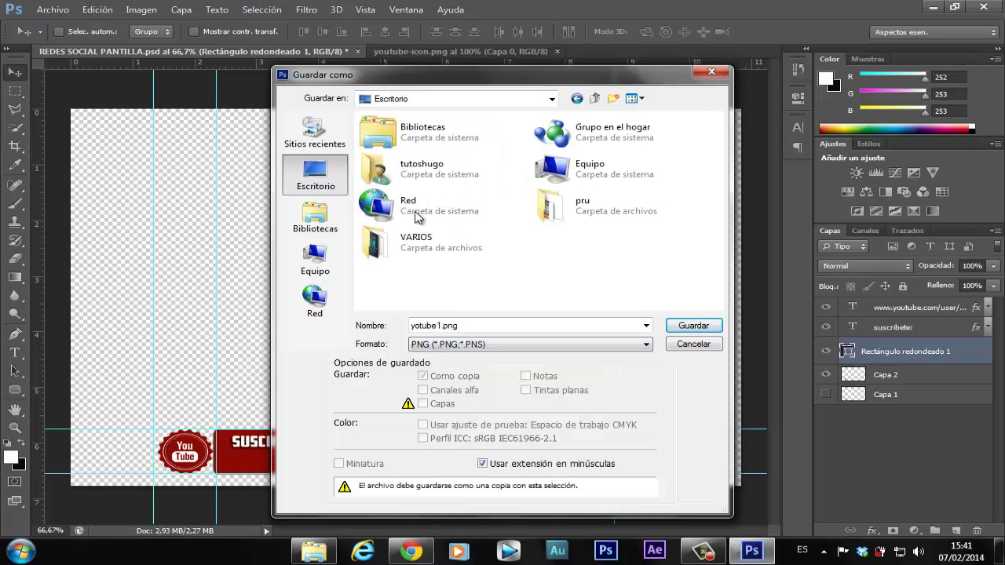
click(689, 327)
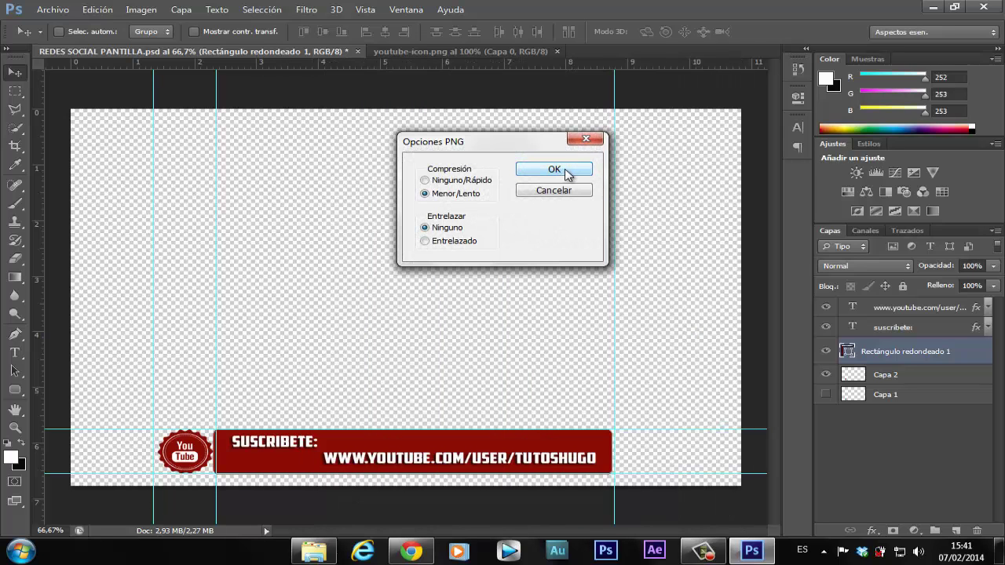
click(567, 175)
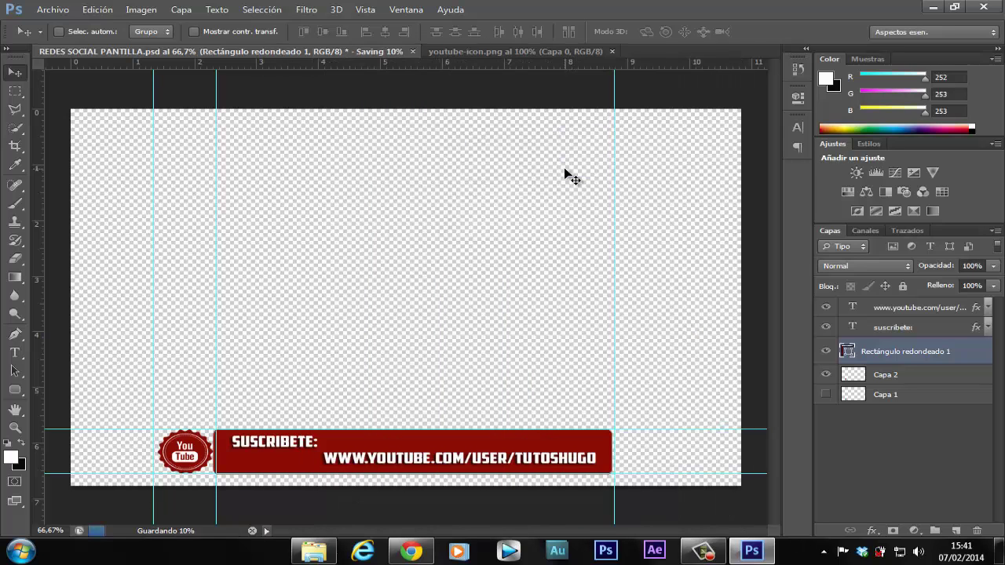
Close Photoshop, bringing up the save-changes prompt for REDES SOCIAL PANTILLA.psd
click(974, 9)
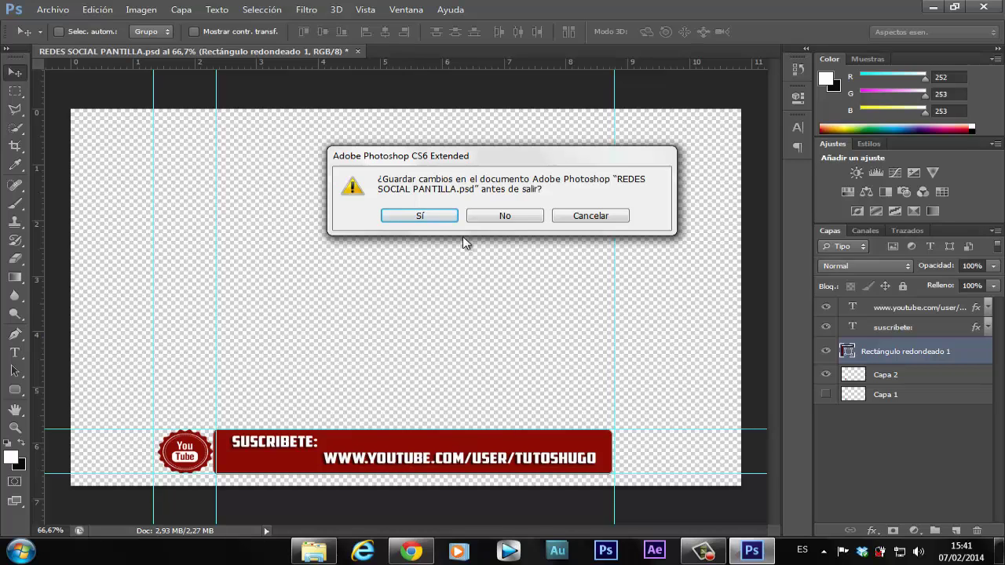
Exit Photoshop without saving, preview yotube1.png in Photo Viewer, then launch Vegas Pro
click(511, 217)
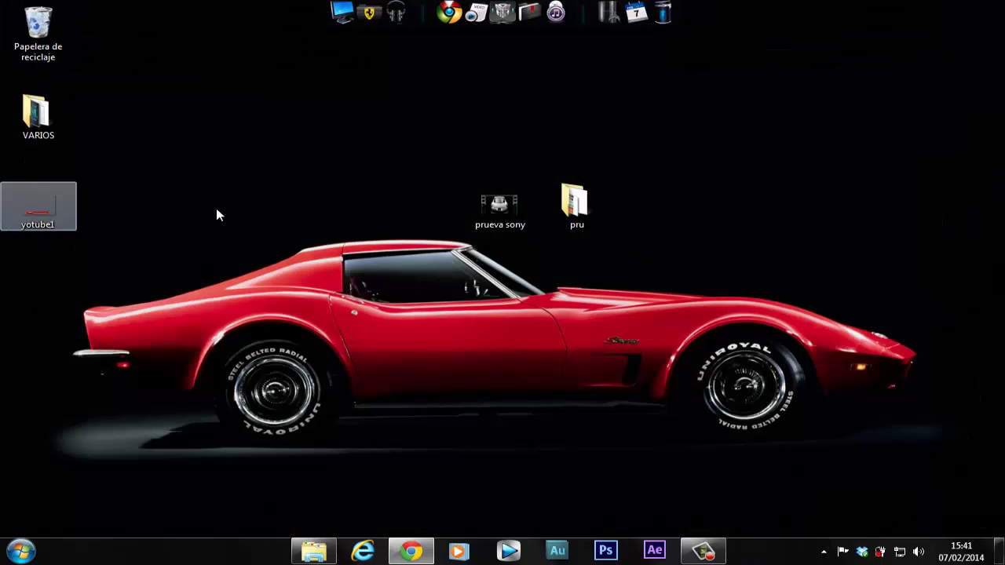
drag(38, 228, 256, 210)
right_click(257, 211)
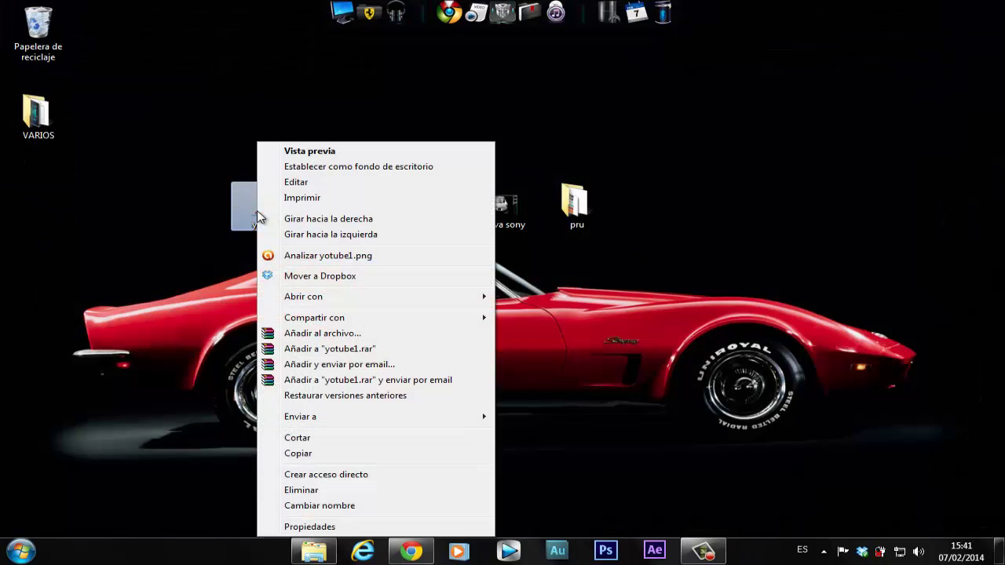
click(344, 153)
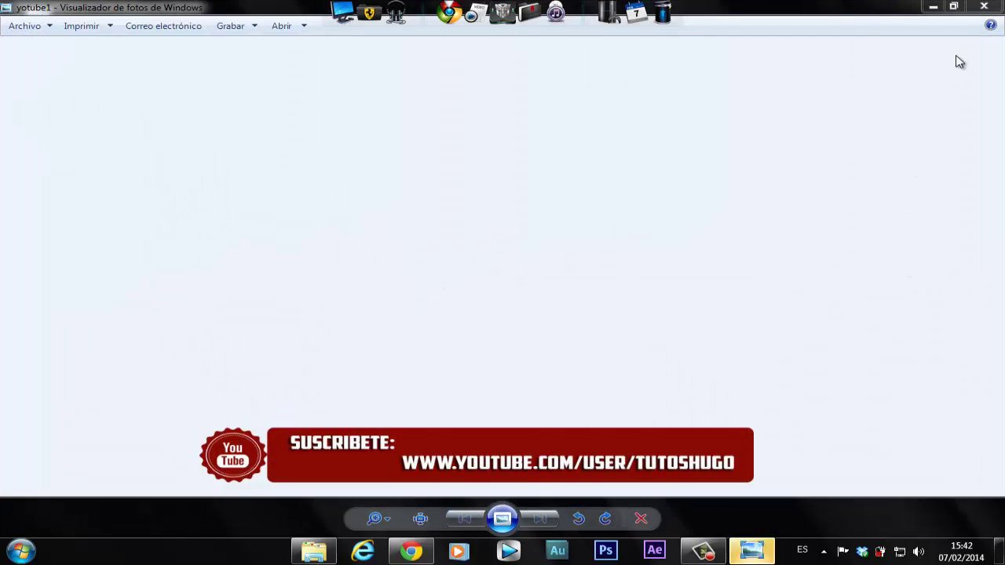
click(984, 7)
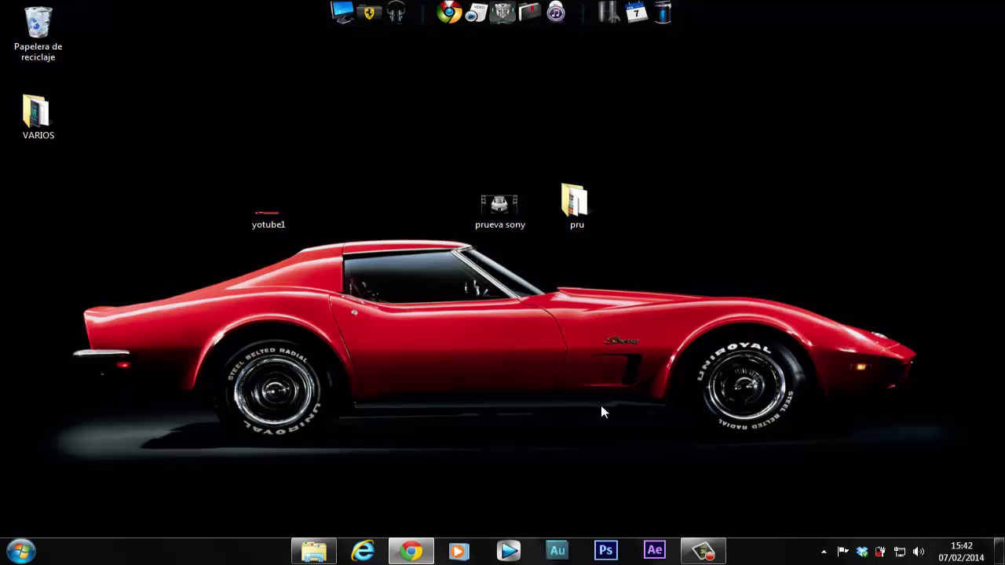
click(507, 555)
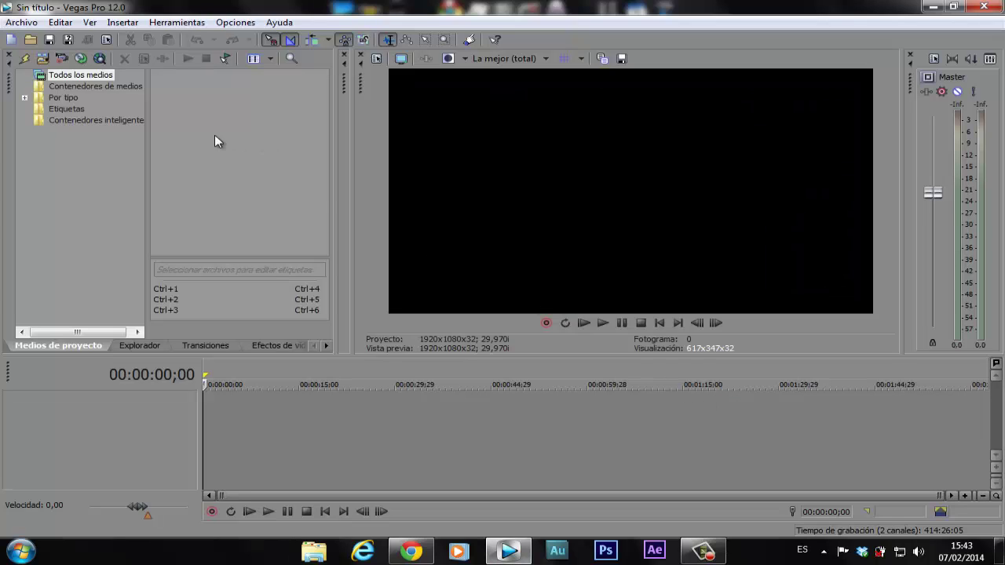
Open prueva sony.mp4 in Vegas and match the project to its 1280x720 30p settings
click(22, 21)
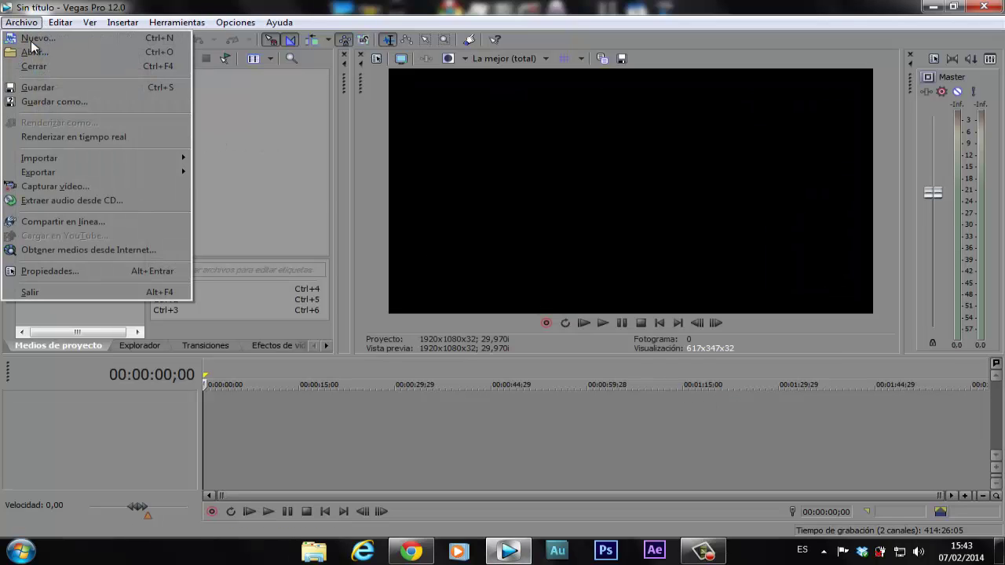
click(46, 51)
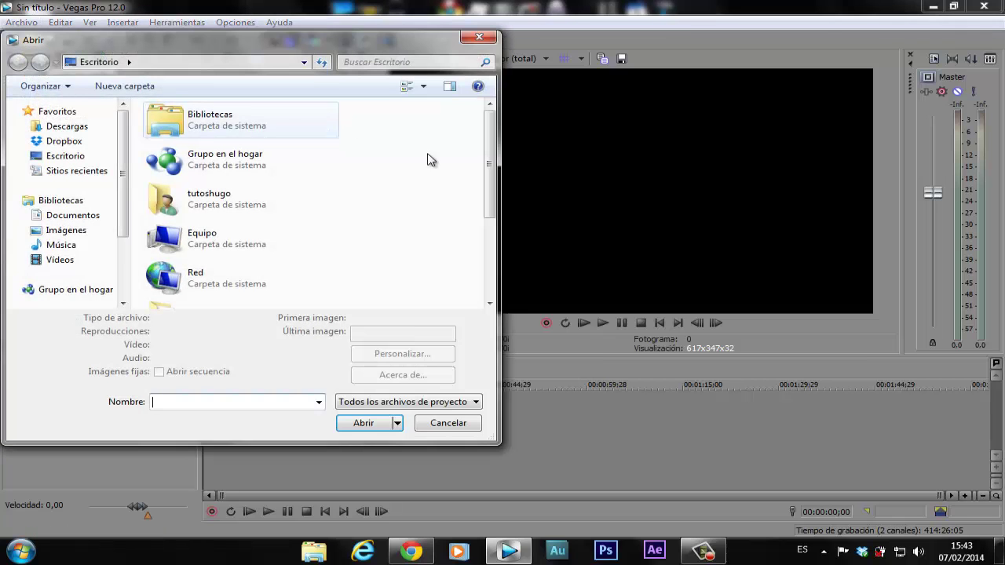
drag(488, 164, 489, 240)
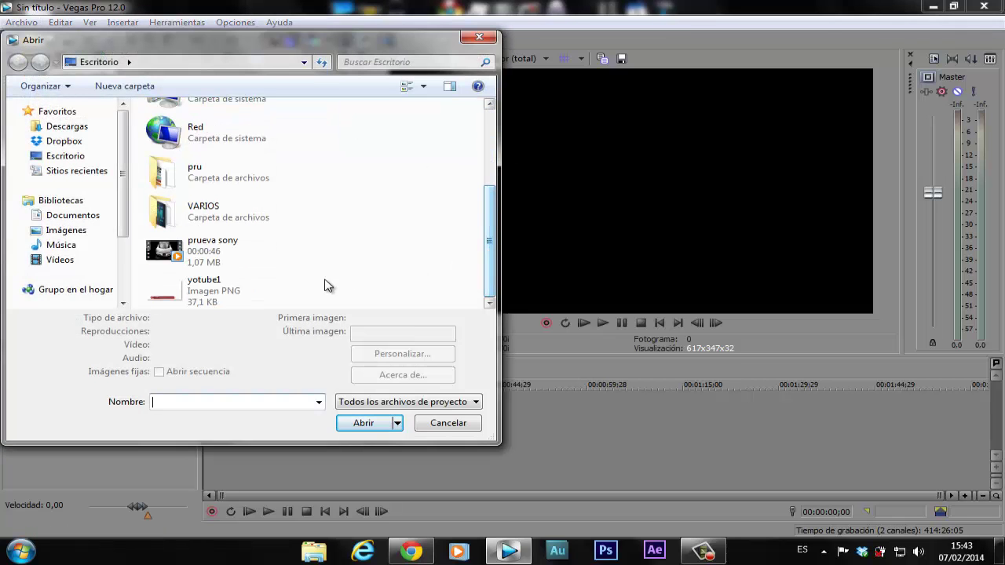
click(398, 259)
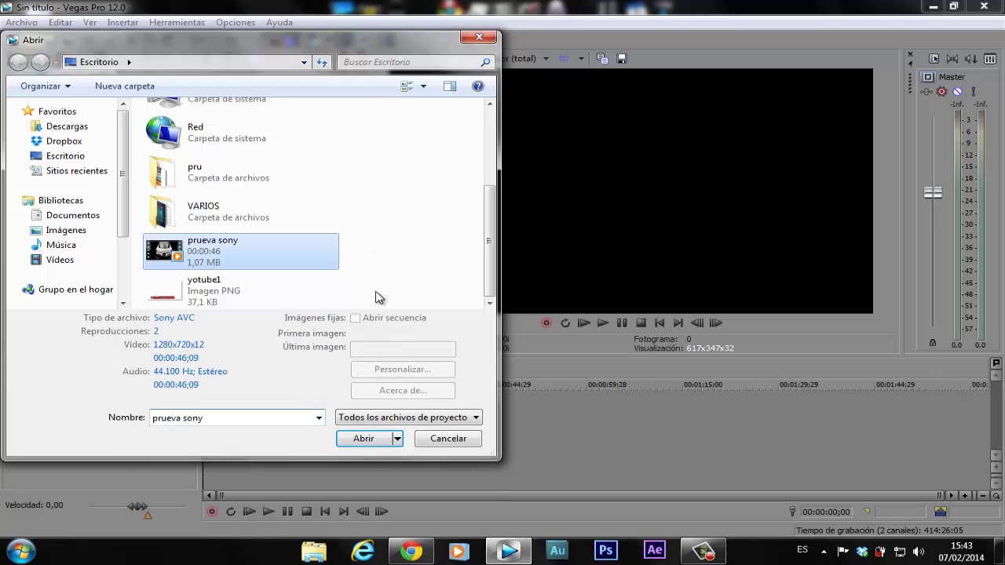
click(365, 439)
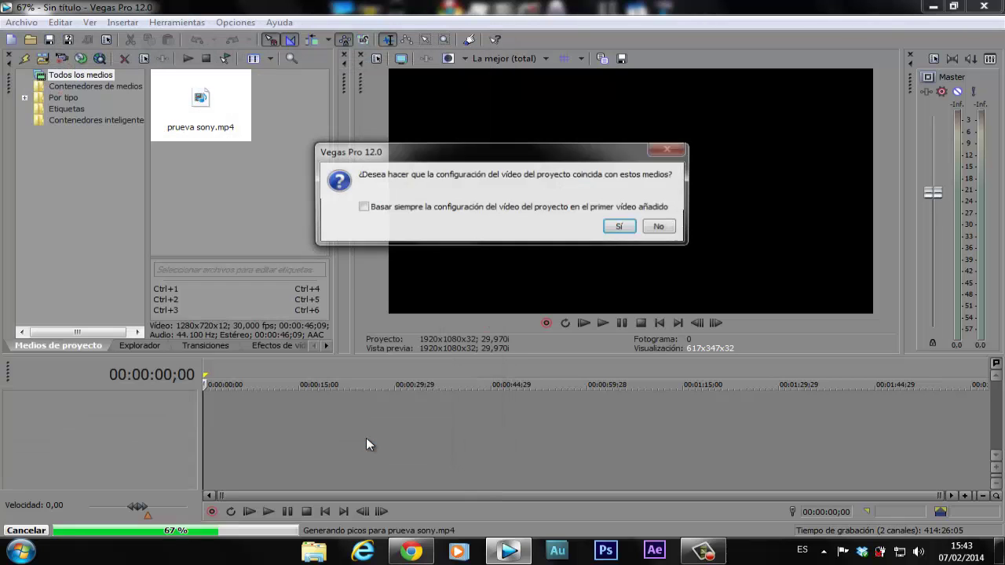
click(620, 228)
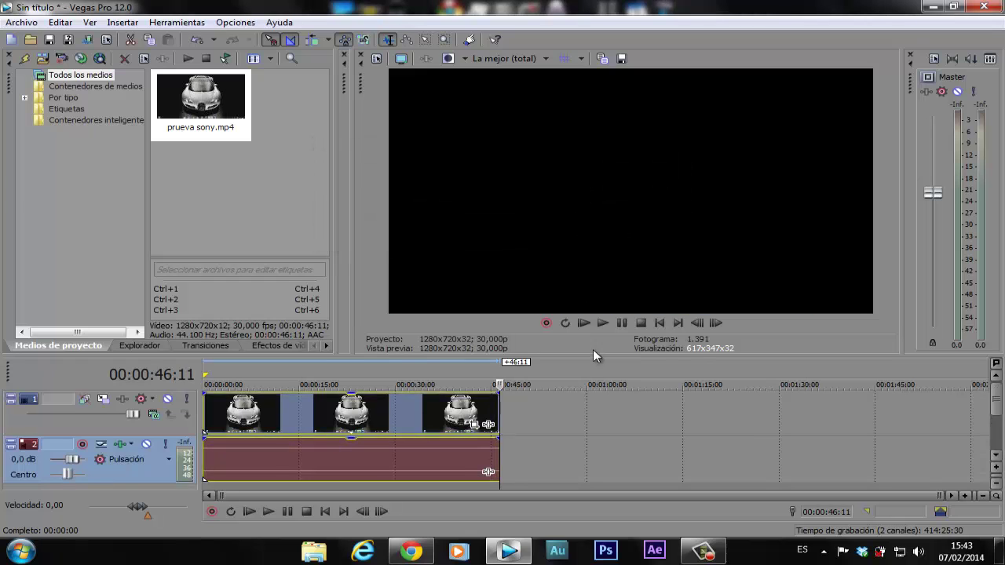
click(999, 434)
Import the yotube1.png banner image into the project via Archivo > Abrir
drag(1001, 424, 1001, 406)
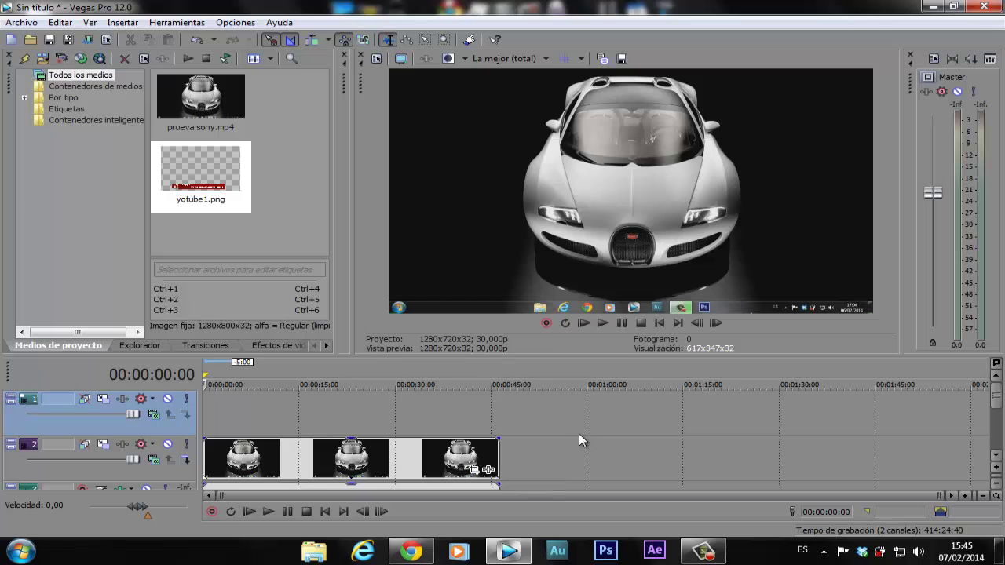
click(22, 23)
click(31, 50)
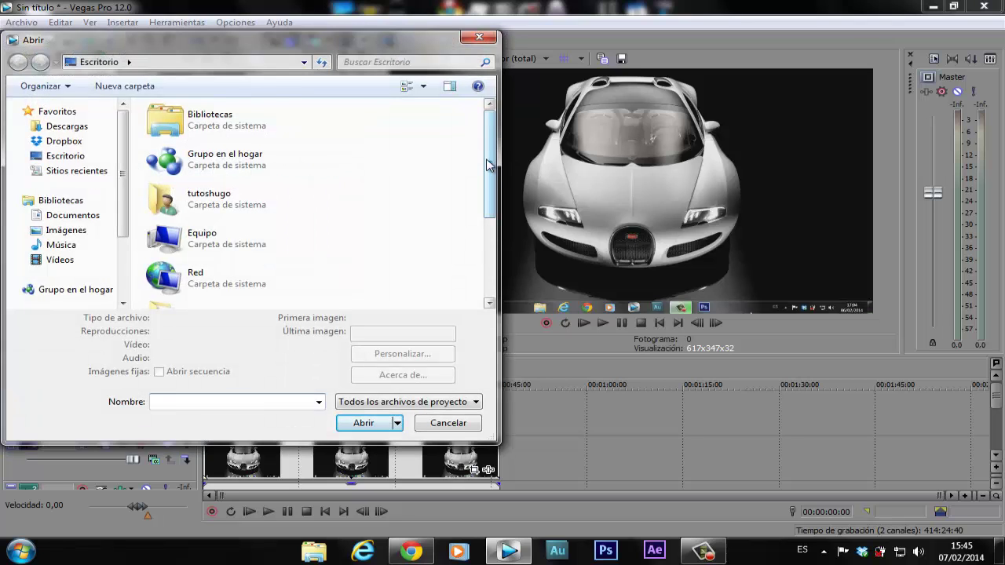
drag(490, 166, 494, 287)
click(224, 290)
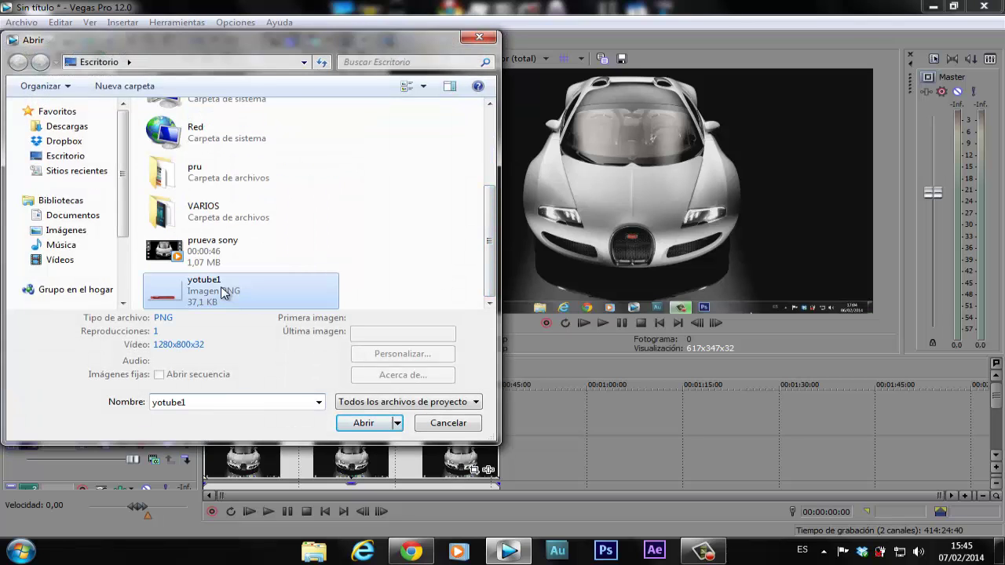
click(372, 428)
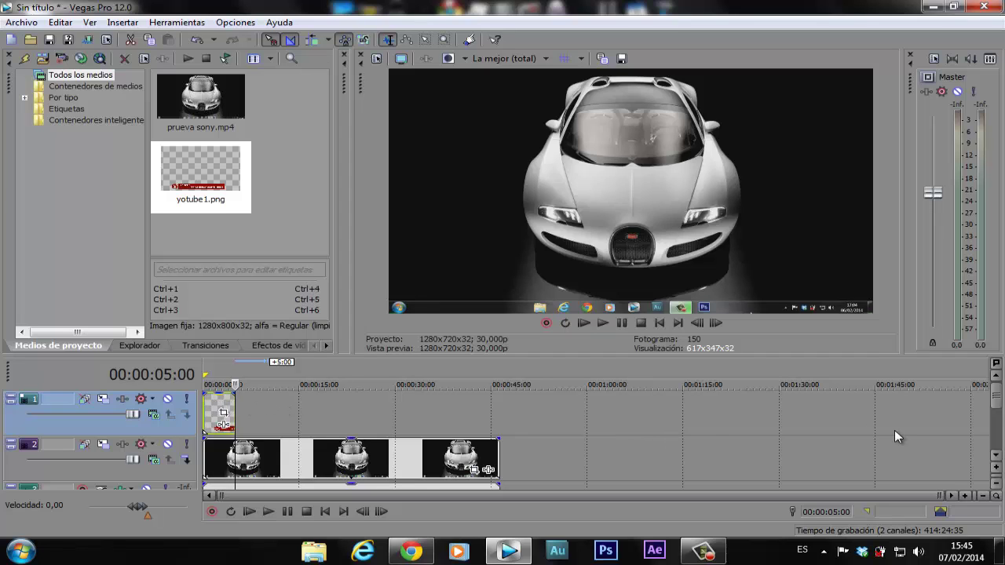
Move the yotube1 banner event on the upper track to start about two seconds in
click(965, 496)
click(965, 496)
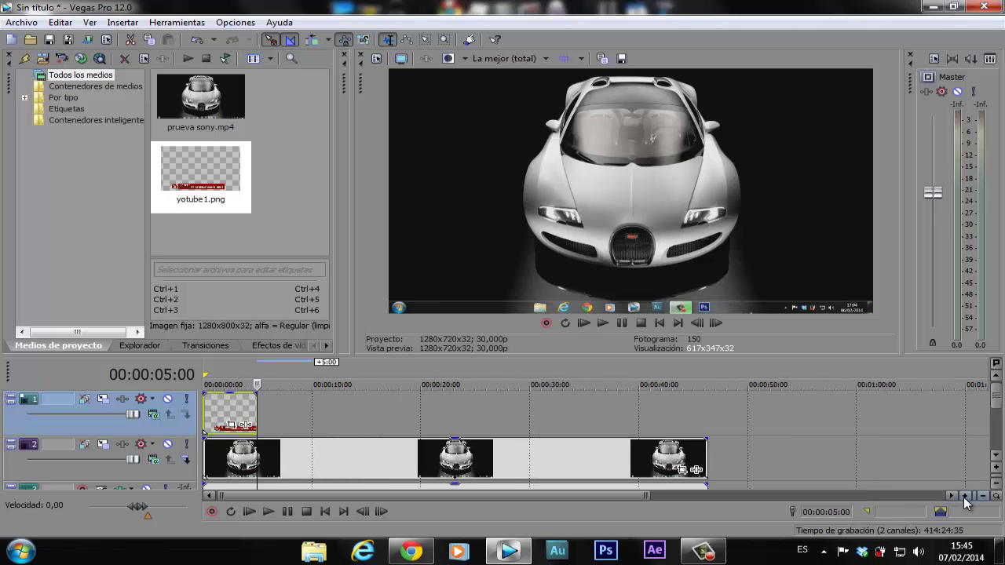
click(965, 497)
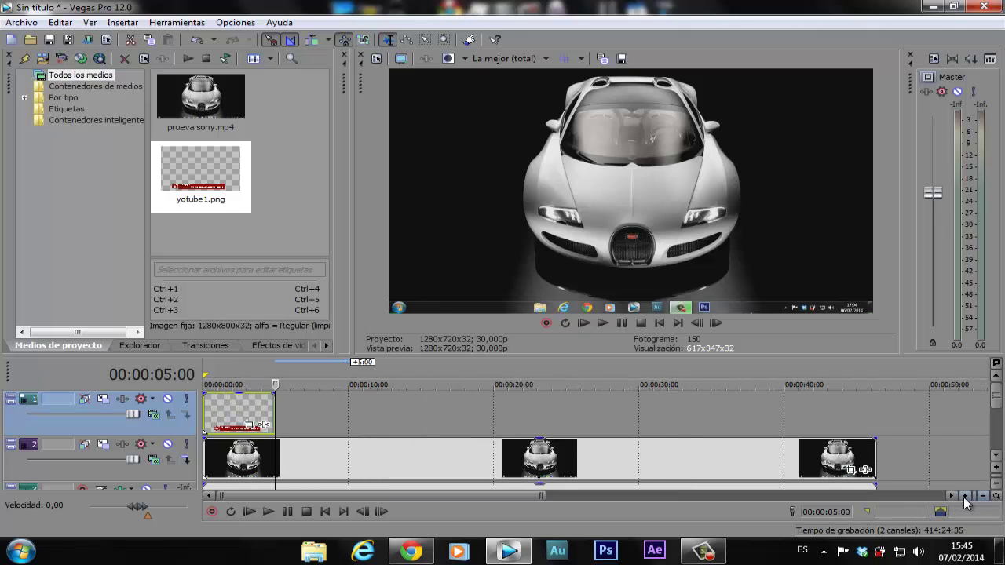
click(995, 468)
click(997, 470)
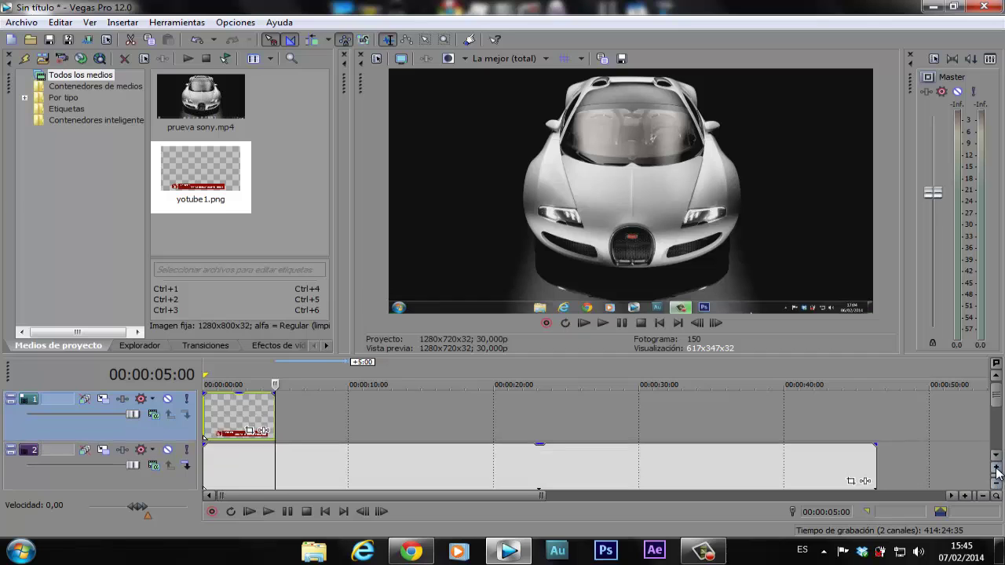
click(997, 469)
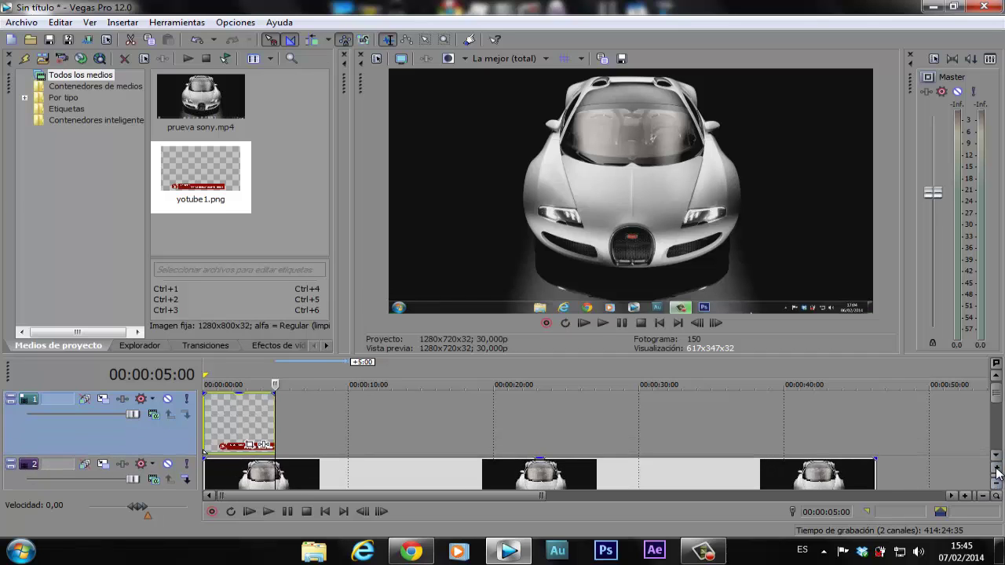
click(967, 497)
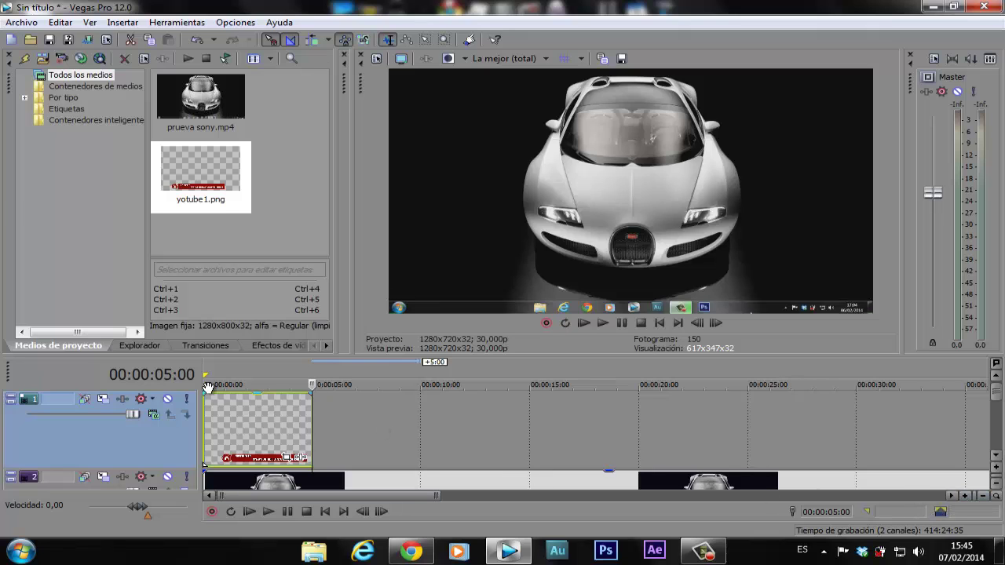
drag(251, 416, 297, 422)
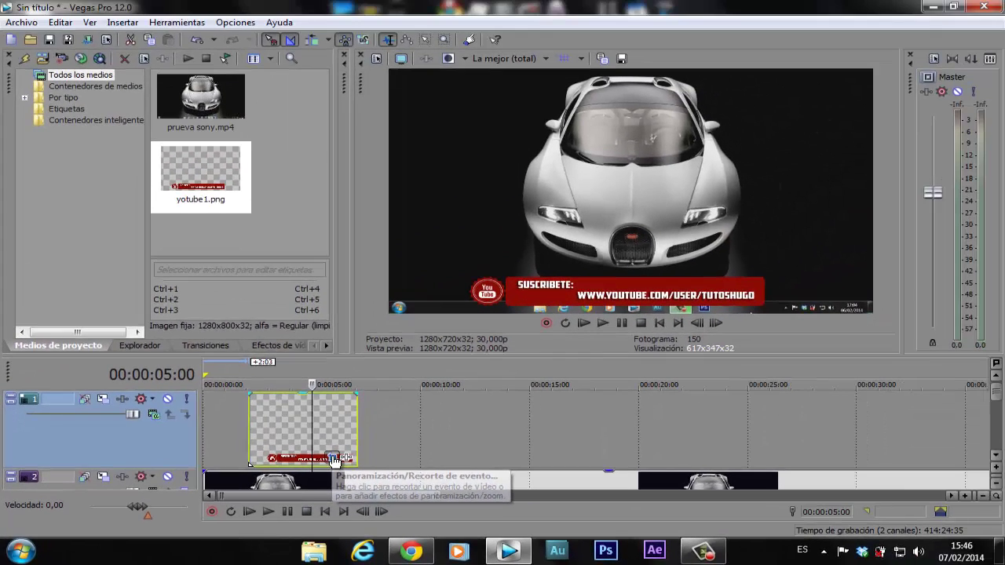
Open the banner's Pan/Crop settings, try a slightly lower position, then undo it
click(416, 432)
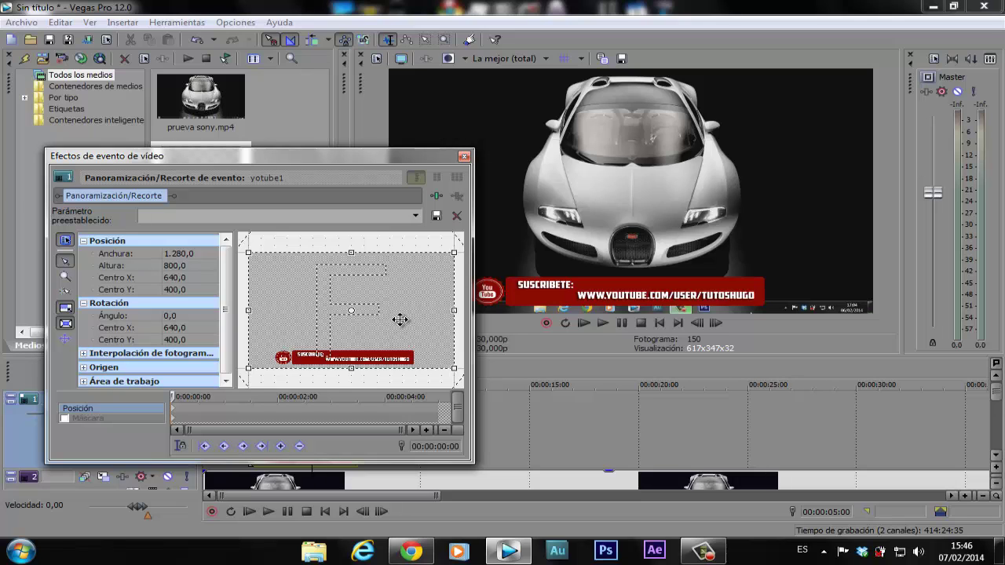
drag(399, 319, 400, 324)
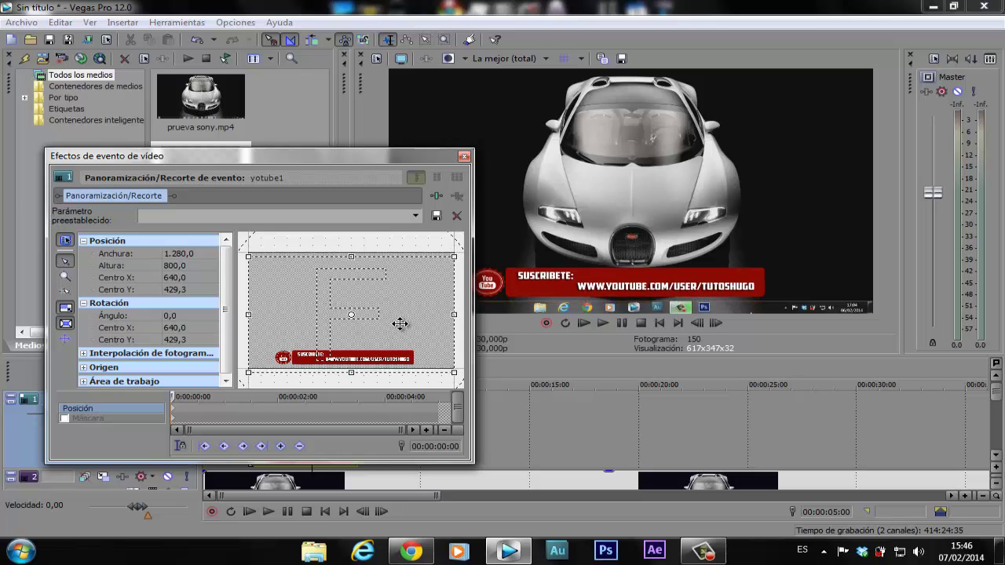
key(ctrl+z)
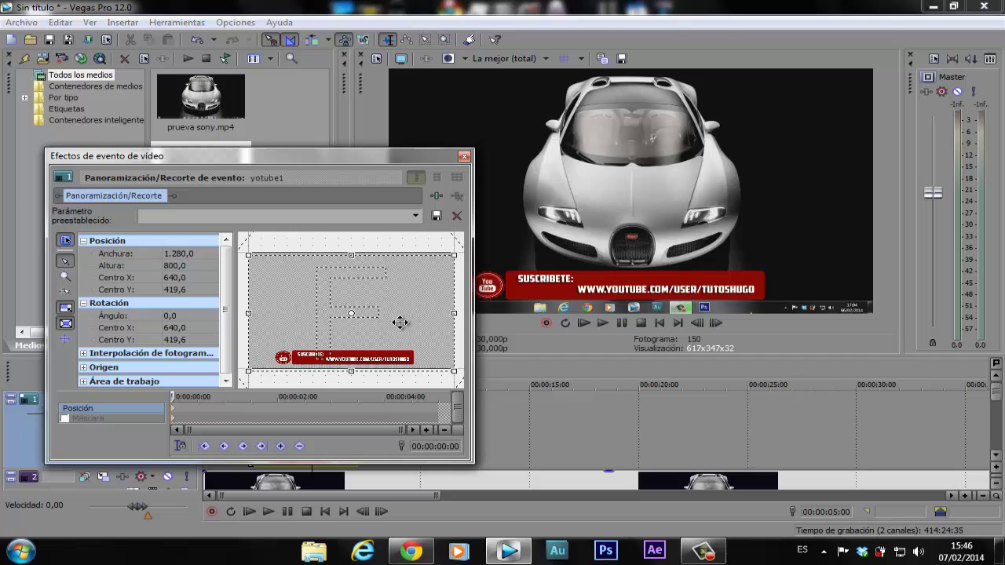
Close the Pan/Crop window and return the playhead to the project start
drag(335, 156, 339, 169)
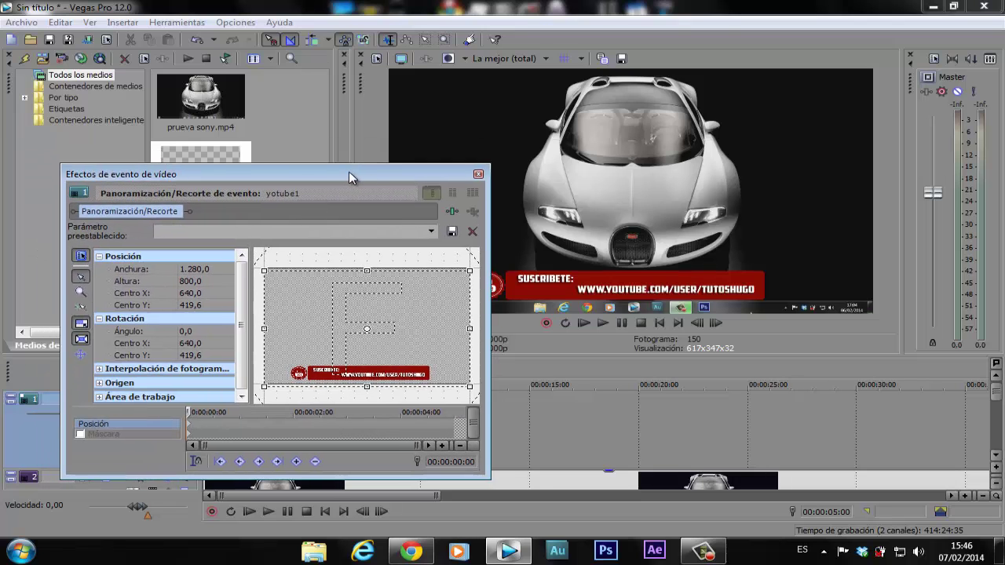
drag(339, 169, 338, 169)
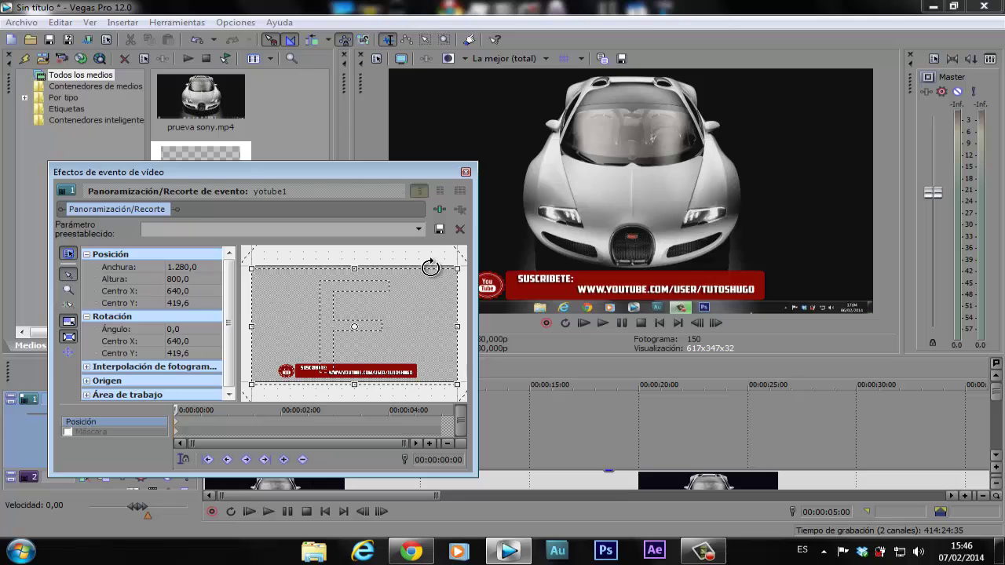
click(465, 173)
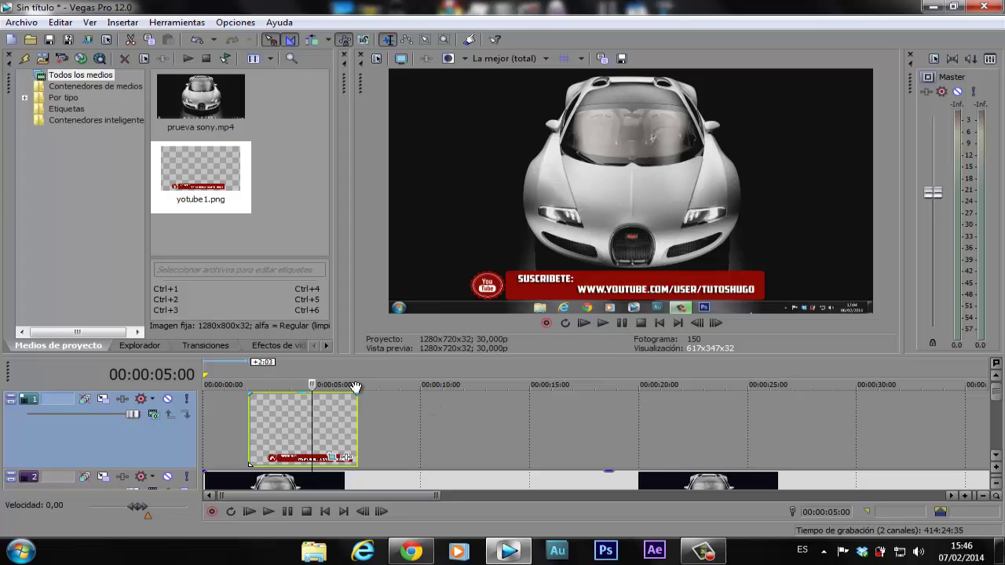
click(659, 322)
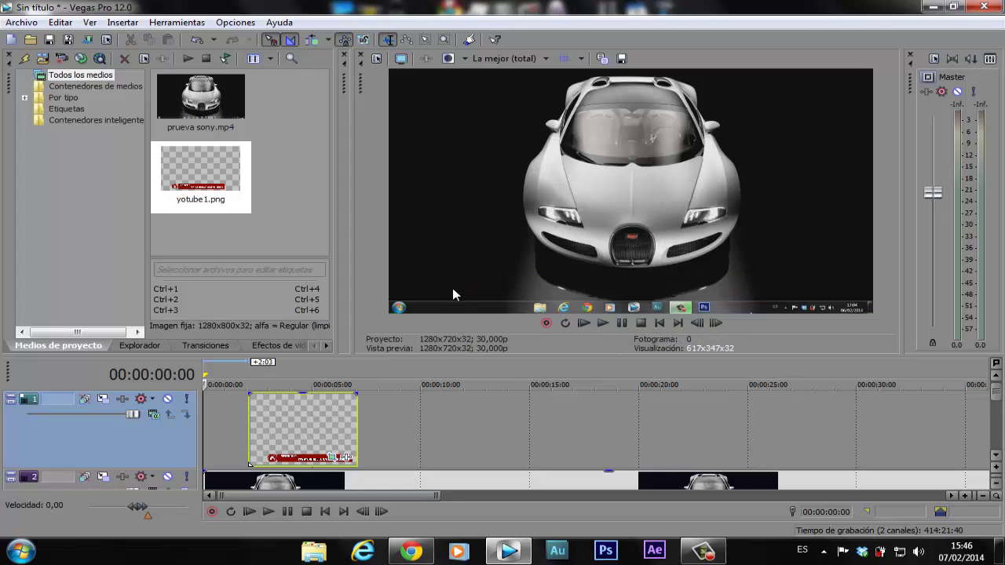
Put the Diapositiva 'Desplazar hacia dentro, de izquierda a derecha' transition on the yotube1 banner's start
click(207, 347)
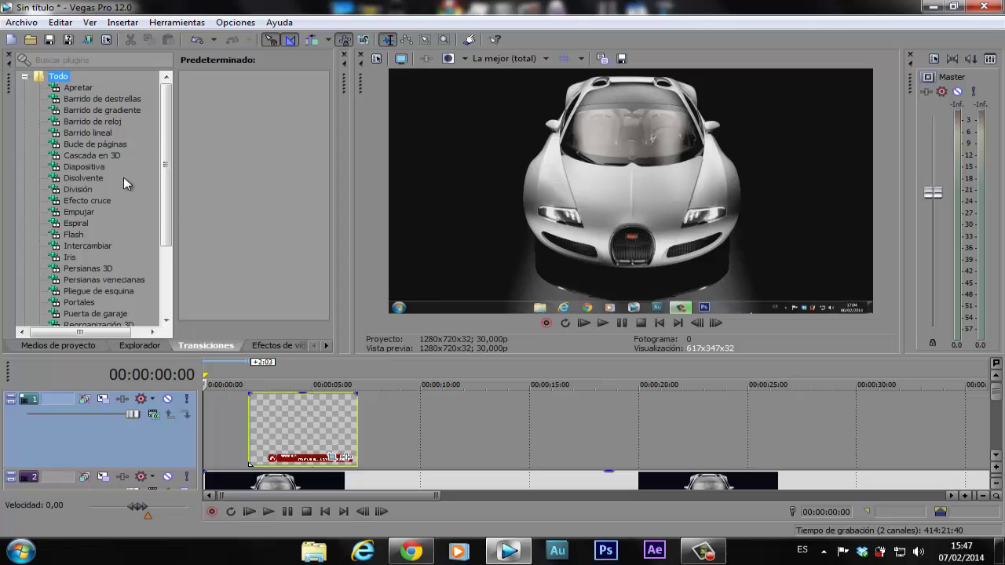
click(84, 168)
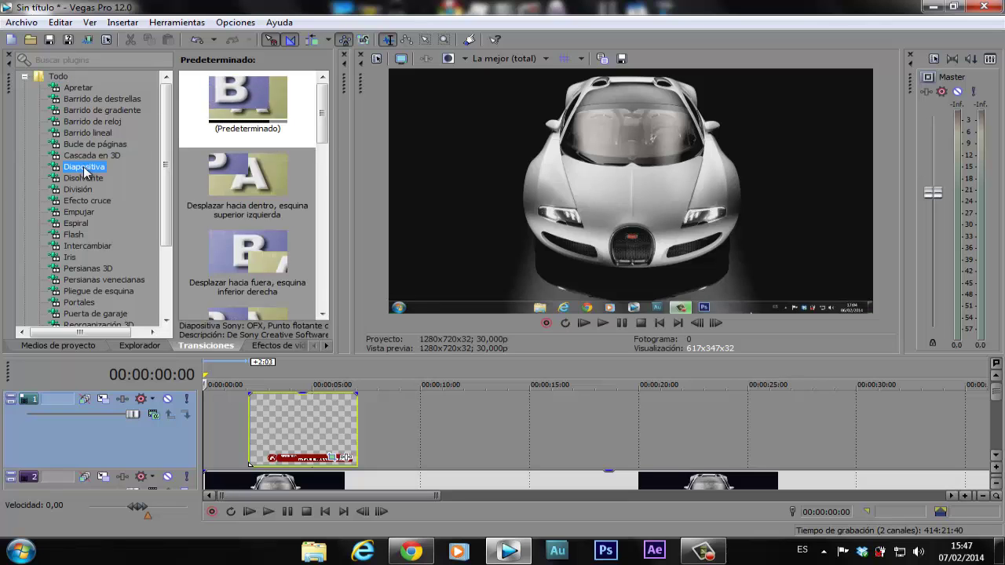
drag(325, 116, 326, 145)
scroll(326, 151, up, 1)
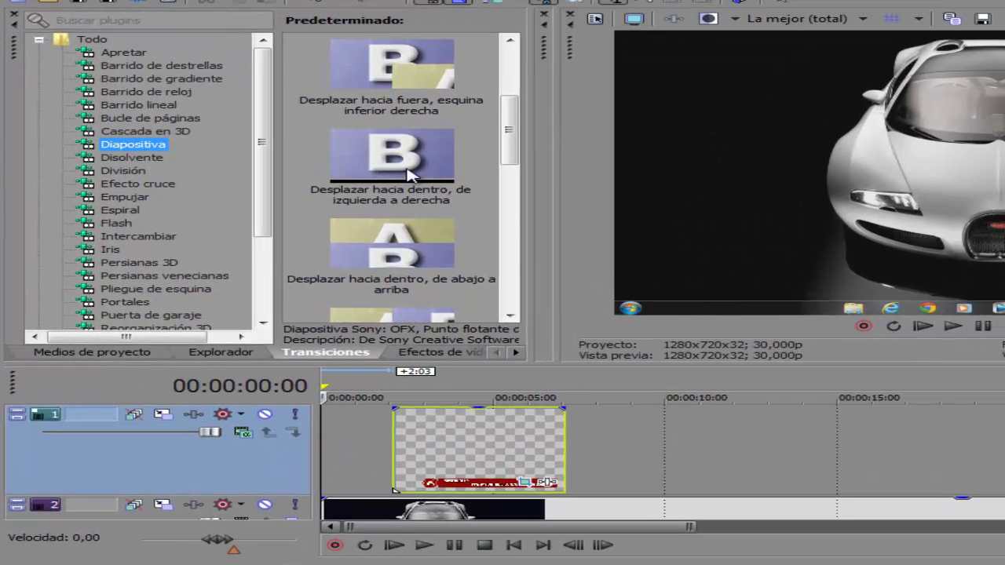
click(407, 174)
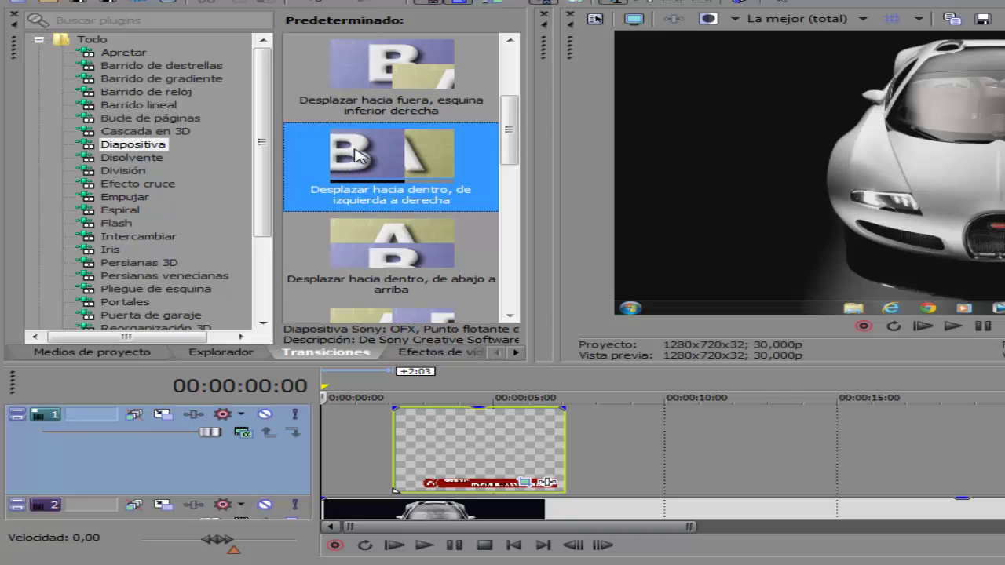
drag(355, 154, 395, 449)
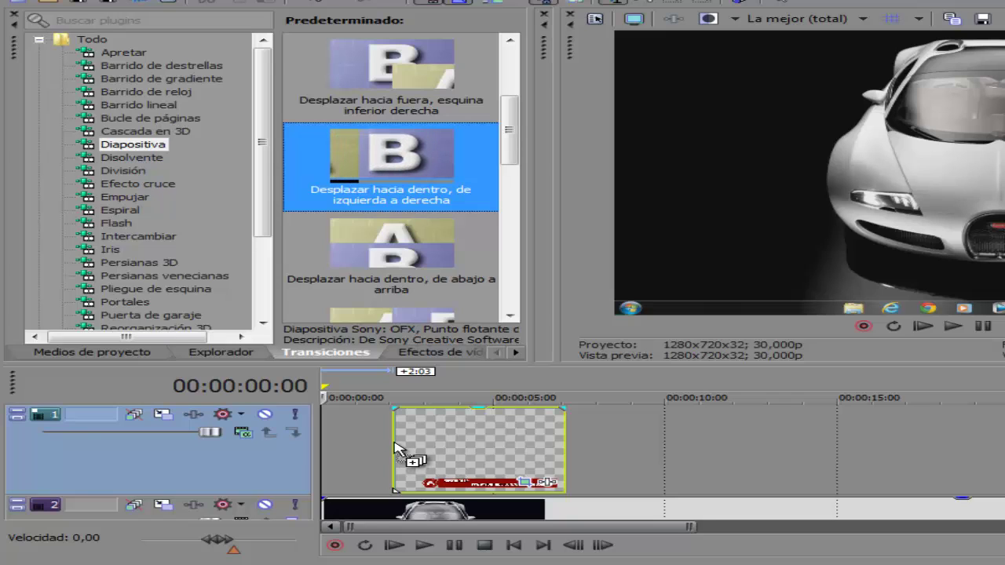
drag(395, 449, 396, 450)
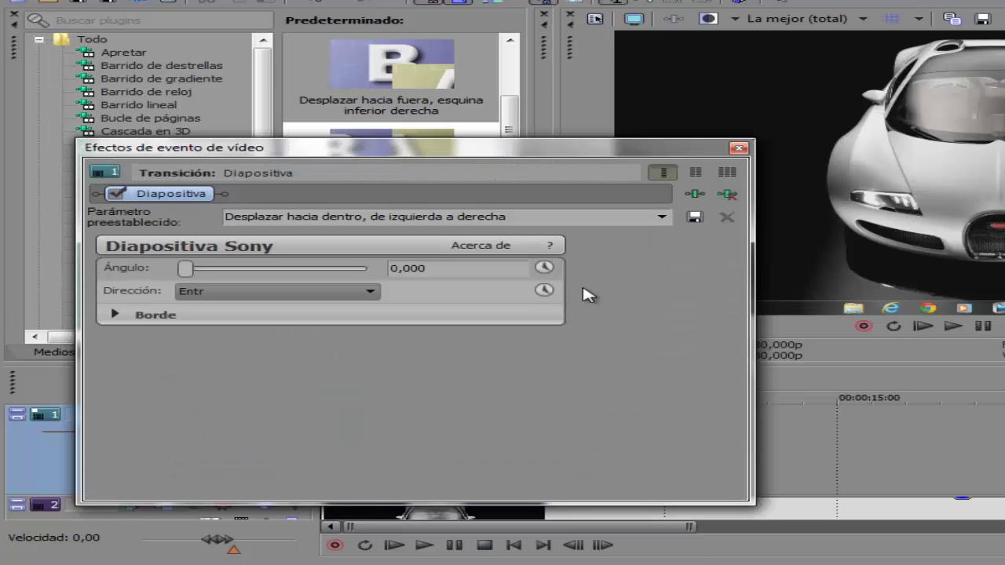
click(739, 149)
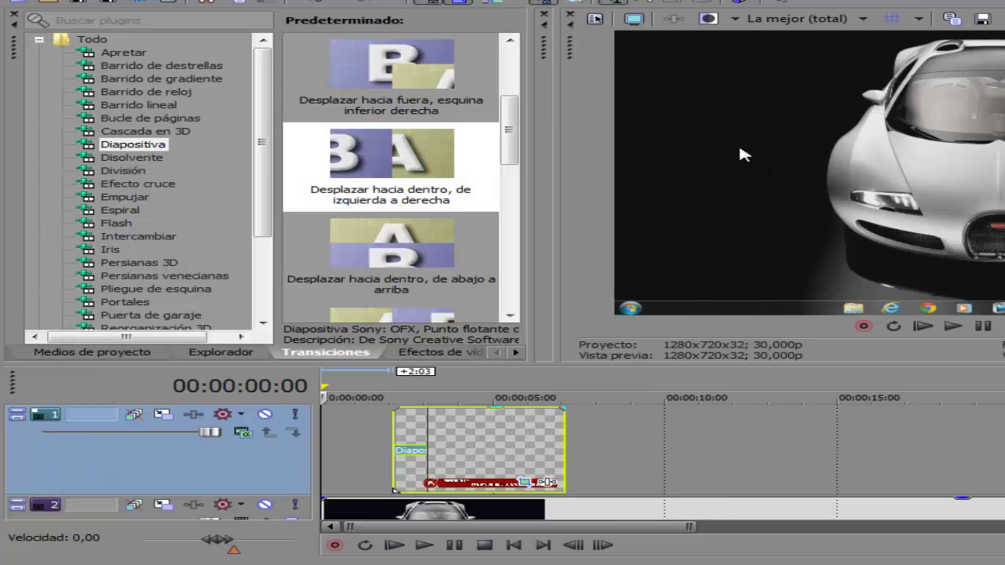
Add the same Diapositiva slide to the banner's end with Dirección set to Sal
click(423, 166)
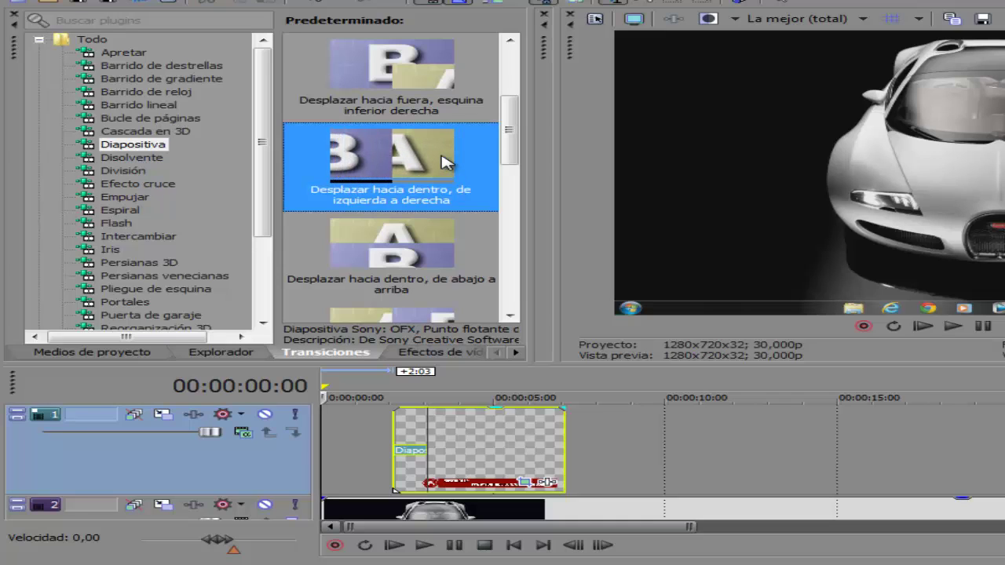
drag(446, 162, 563, 454)
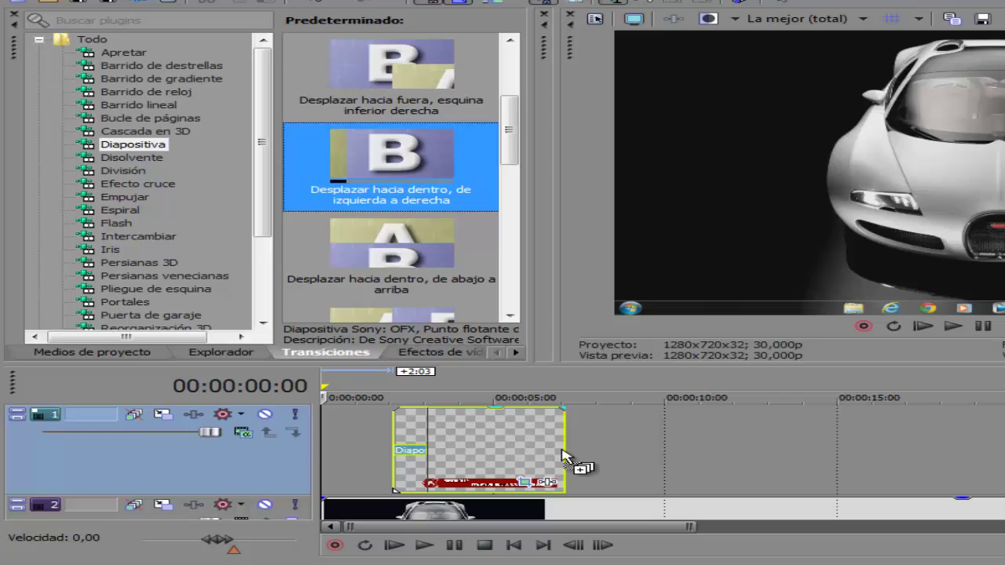
drag(563, 453, 563, 451)
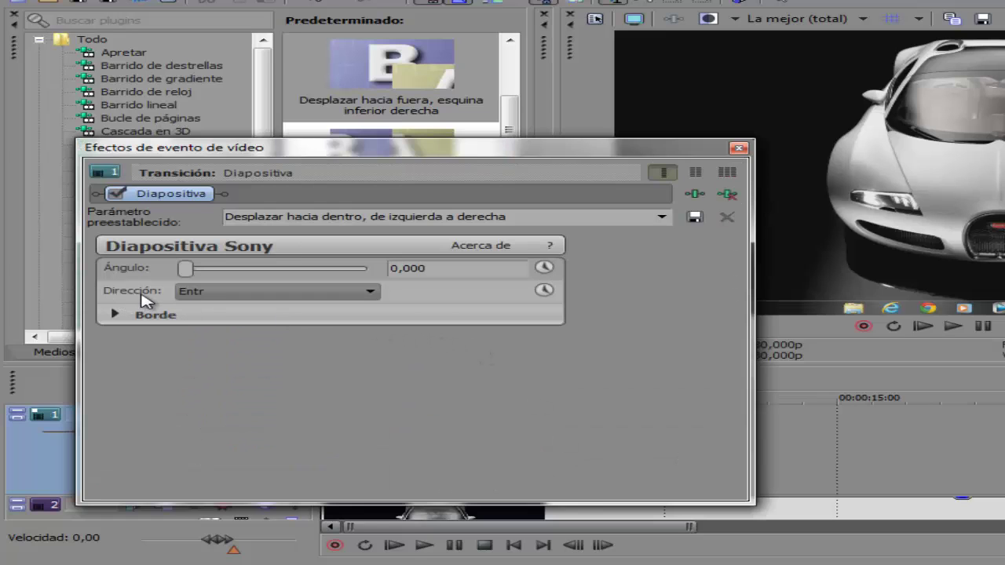
click(371, 295)
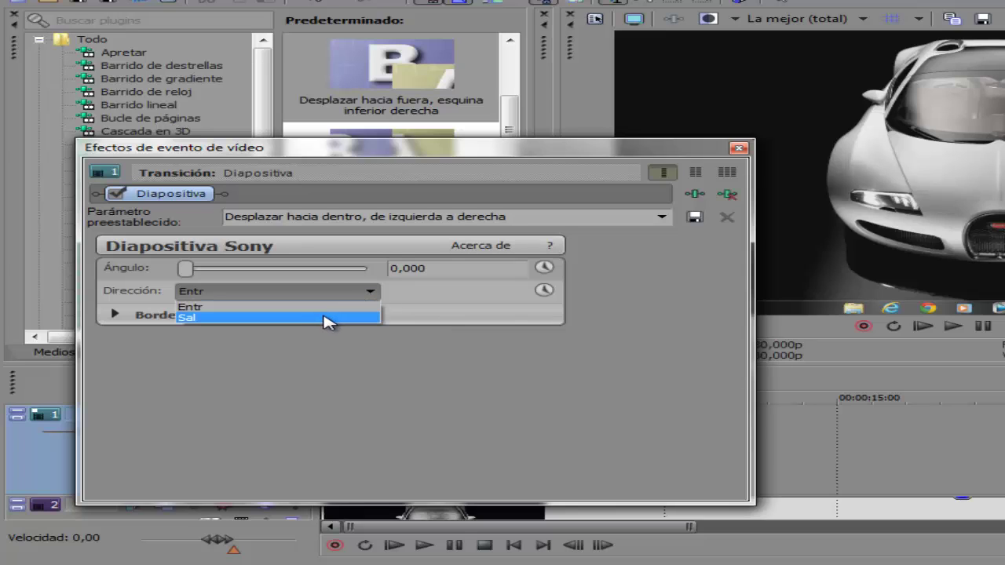
click(328, 318)
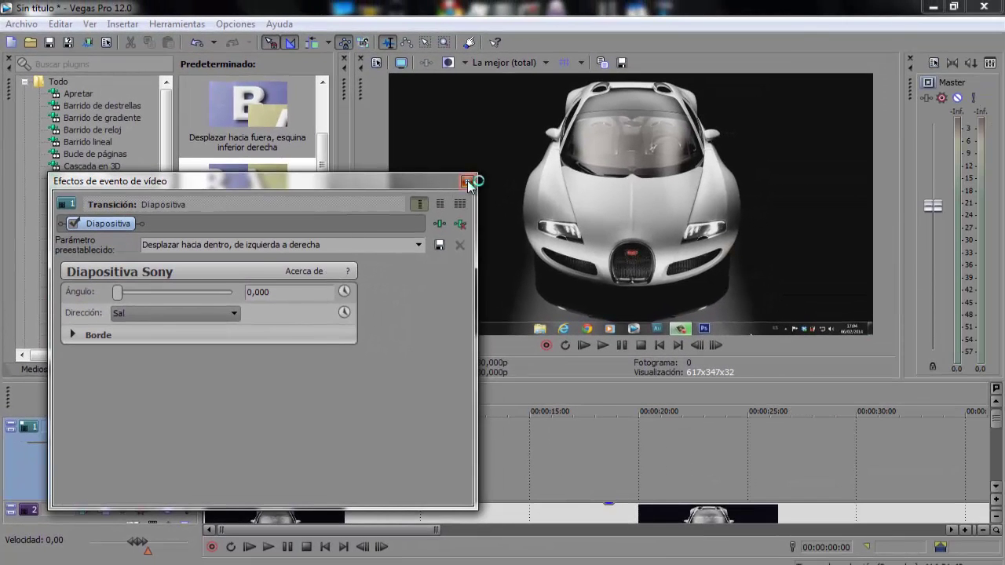
Shift the banner clip slightly earlier on the timeline and start playback
click(467, 182)
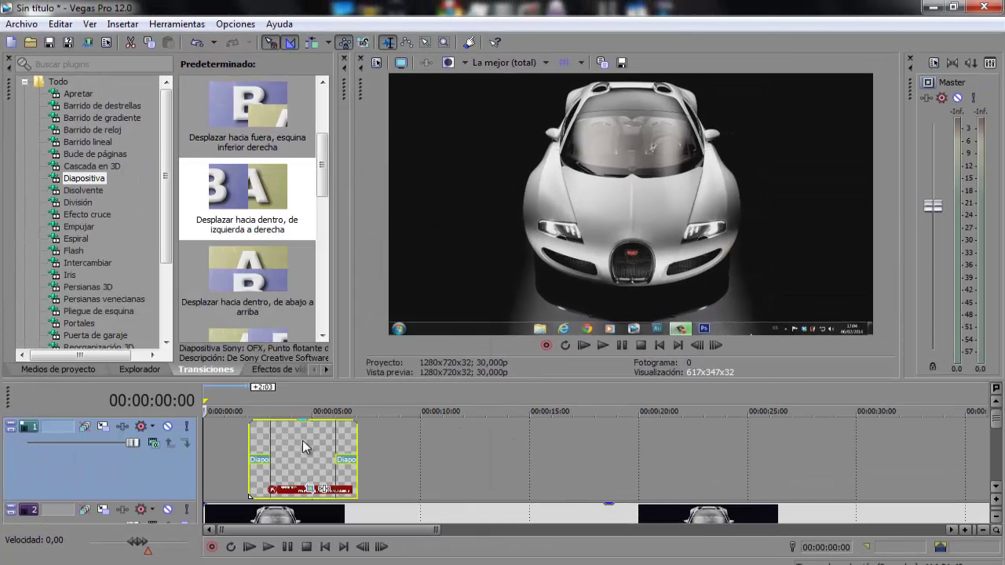
drag(305, 445, 277, 446)
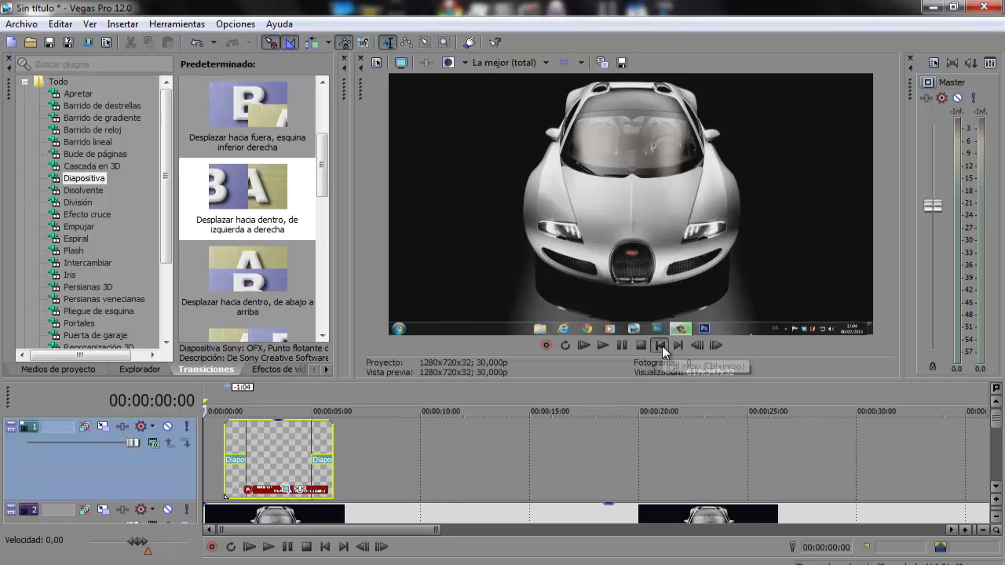
click(602, 346)
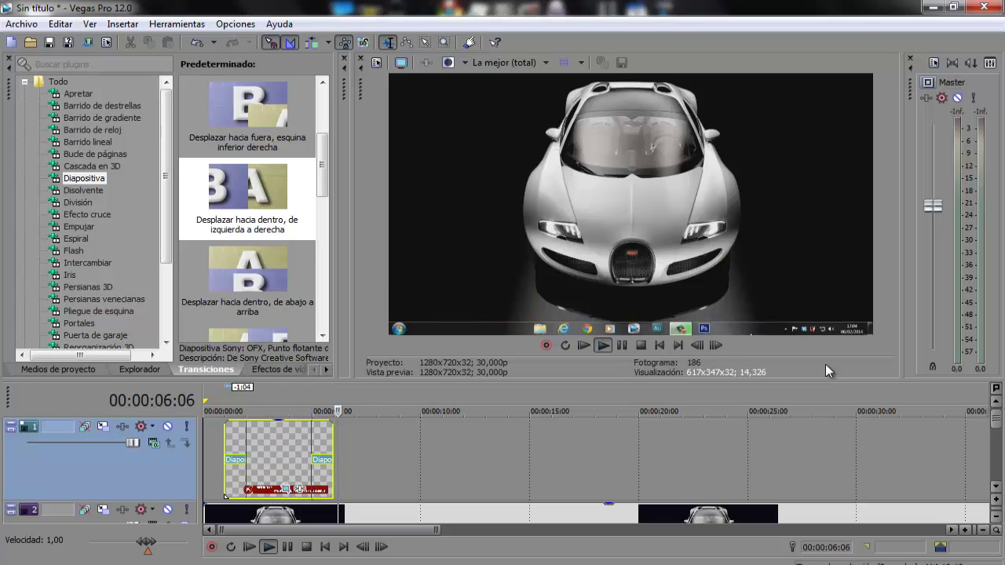
Replay the preview from the start and stop it at 00:00:07:24
click(660, 345)
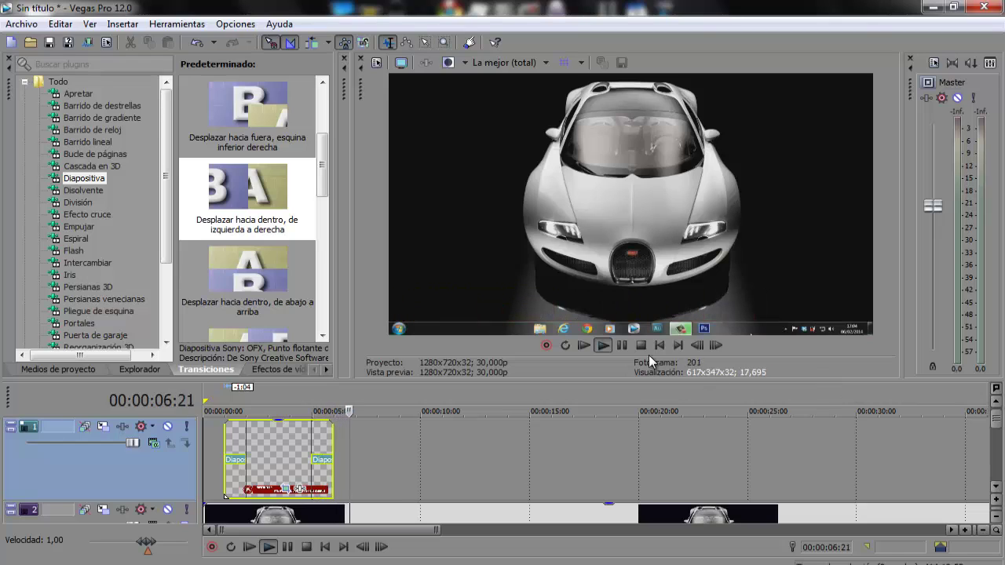
click(624, 345)
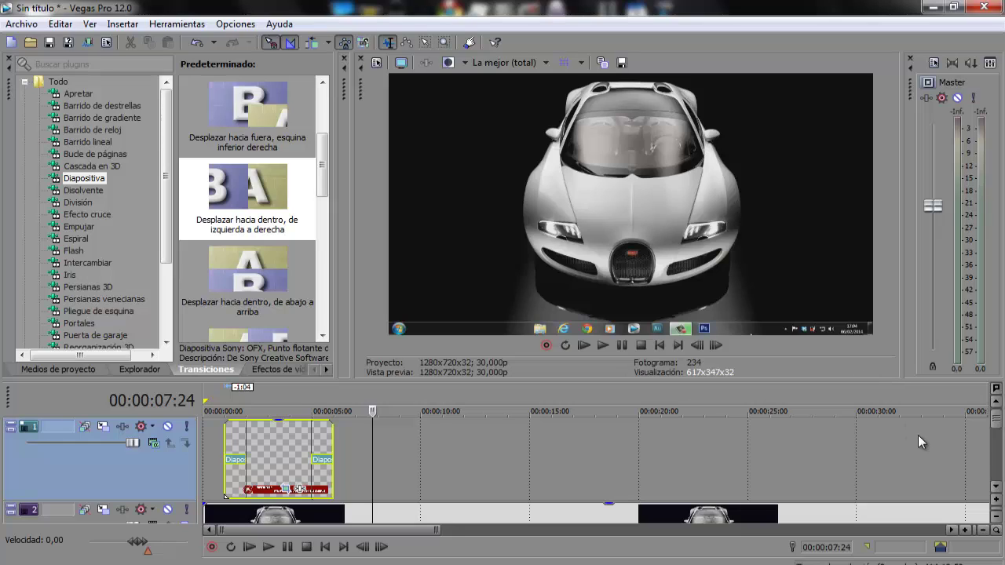
Zoom the timeline out and shrink track heights to fit the whole project, then go to start
click(998, 484)
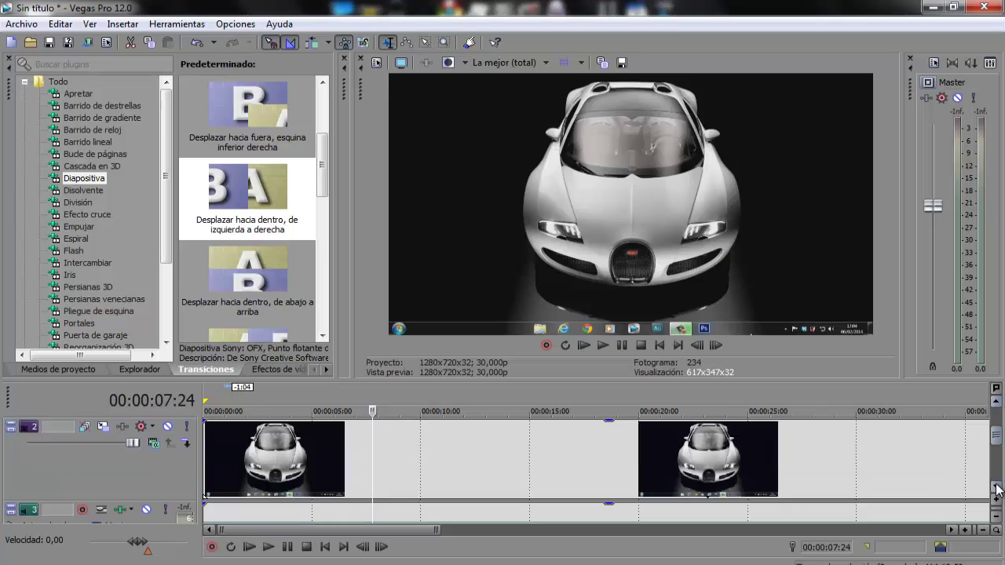
click(997, 403)
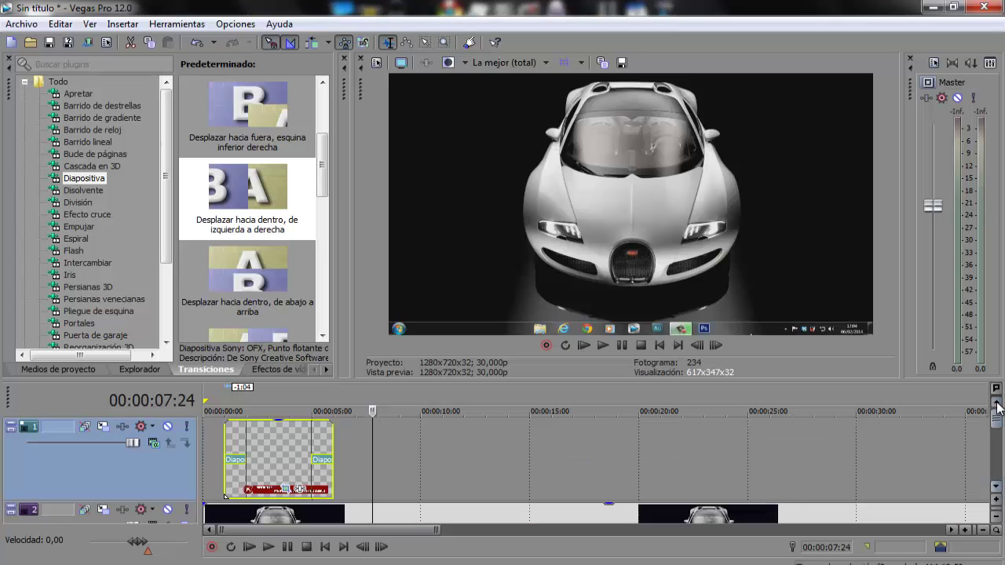
click(986, 532)
click(985, 531)
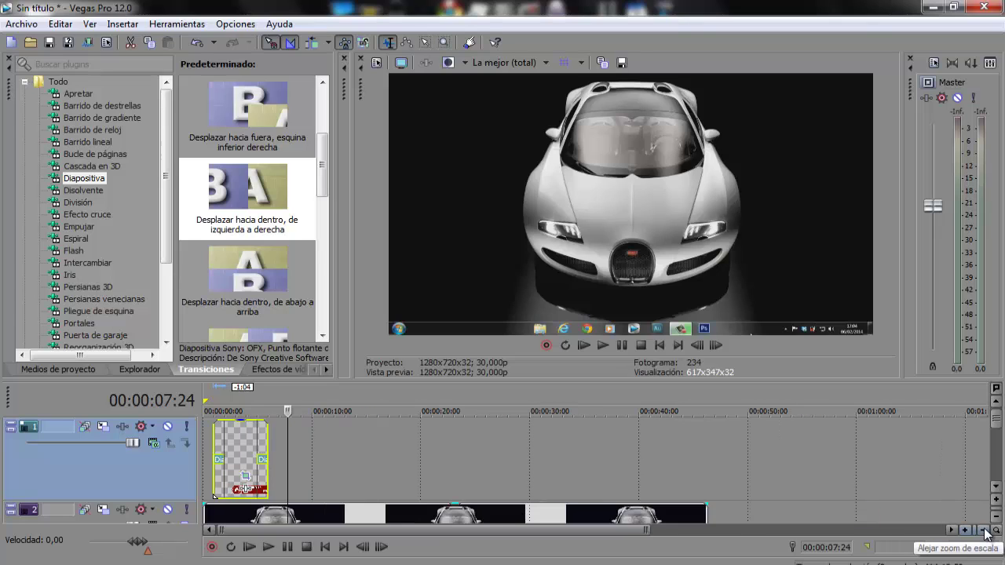
click(986, 532)
click(999, 519)
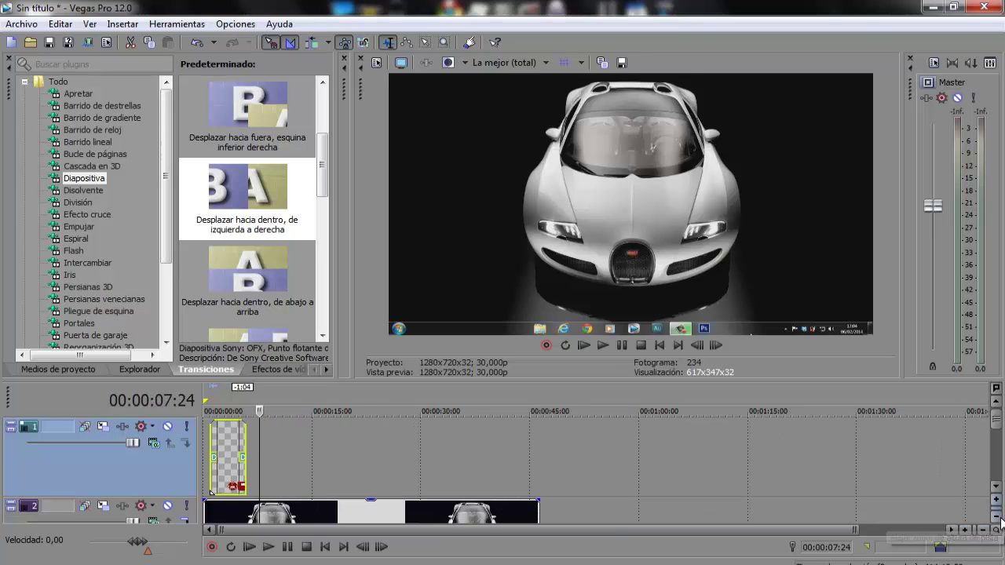
click(999, 519)
click(998, 520)
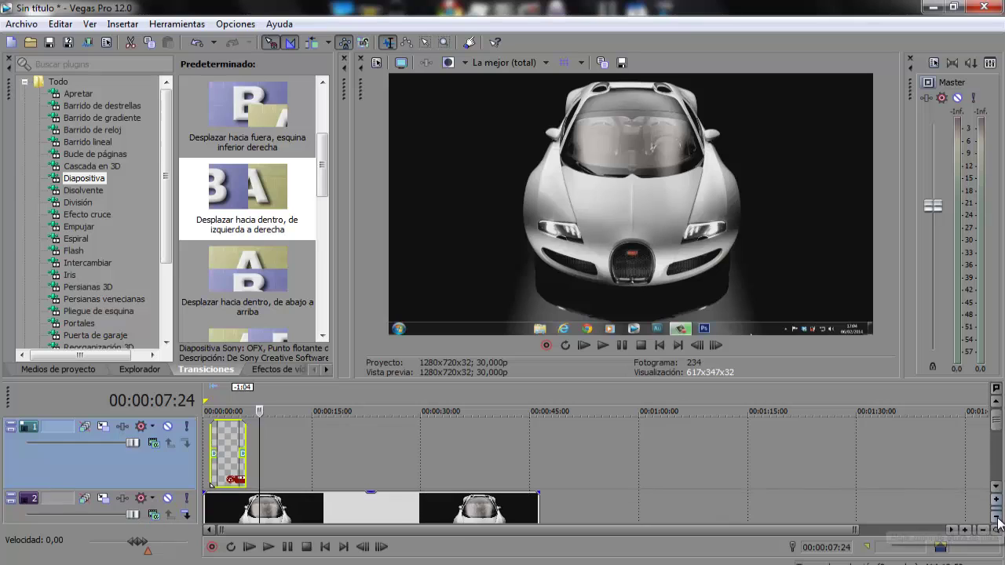
click(999, 520)
click(998, 521)
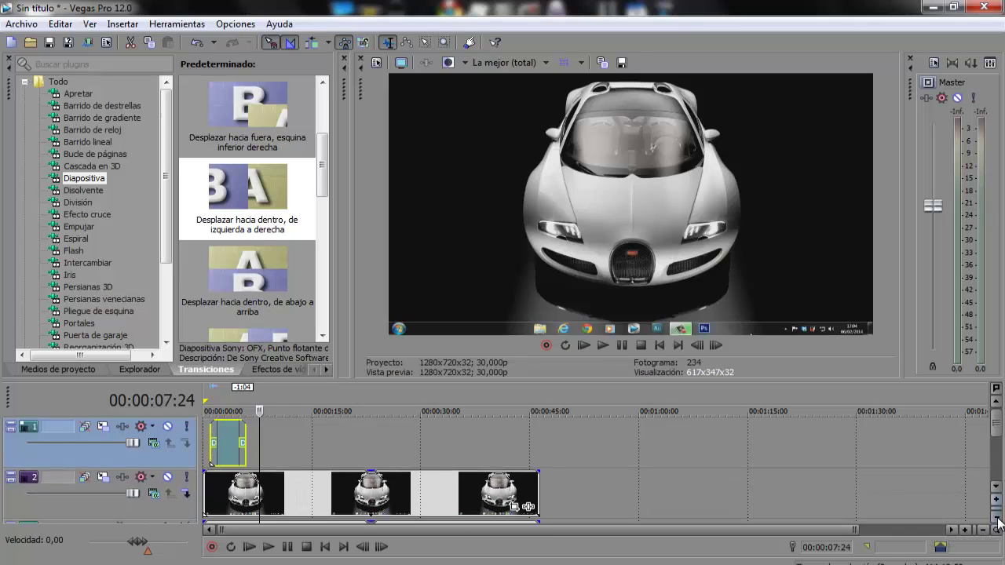
click(998, 521)
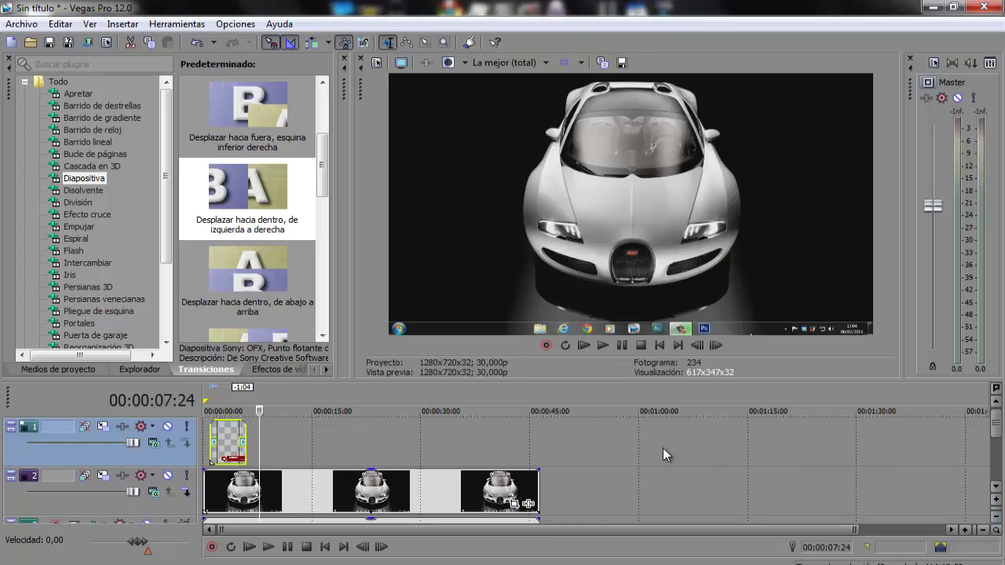
click(659, 349)
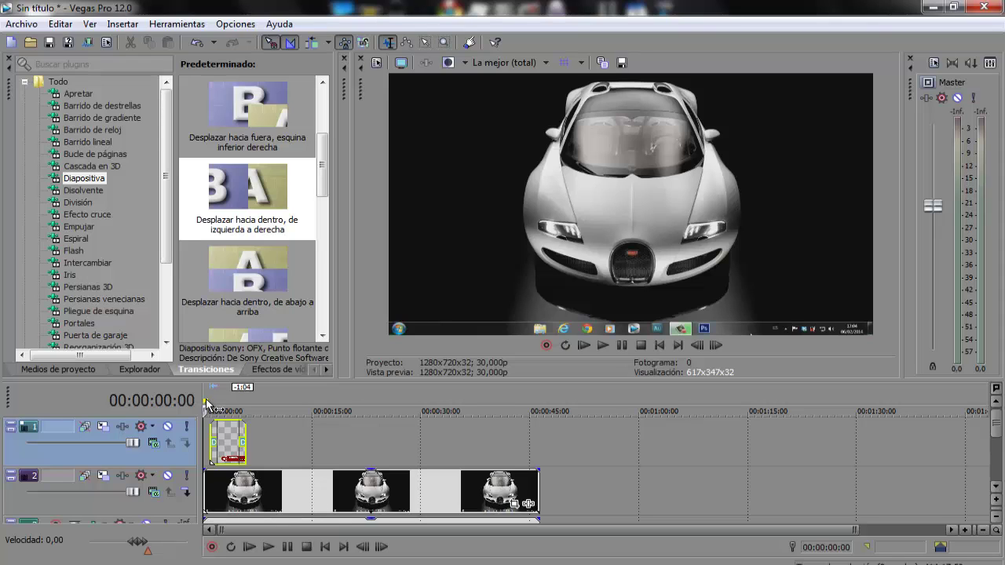
Select the project's full length on the timeline, then return to the start
drag(206, 405, 544, 430)
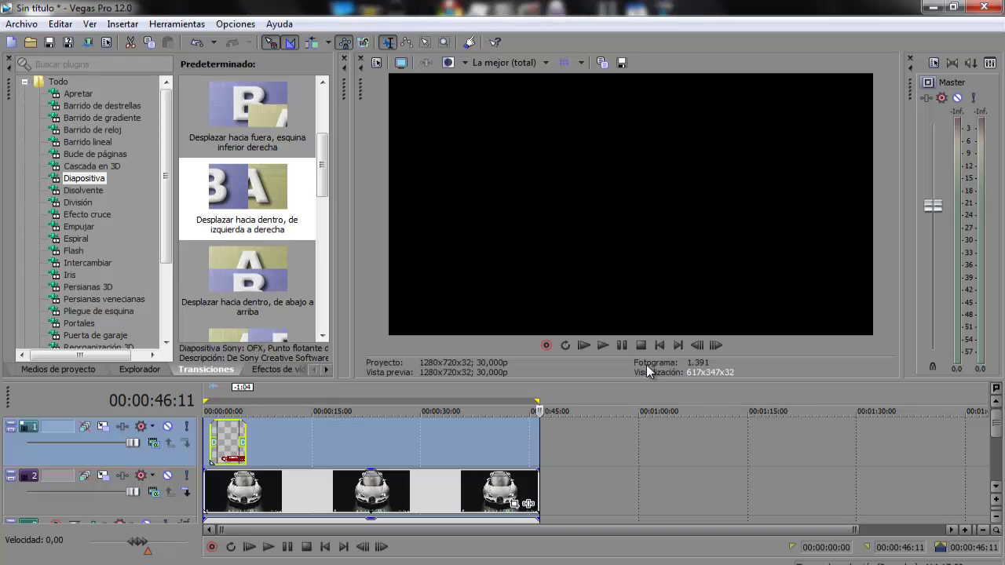
click(661, 346)
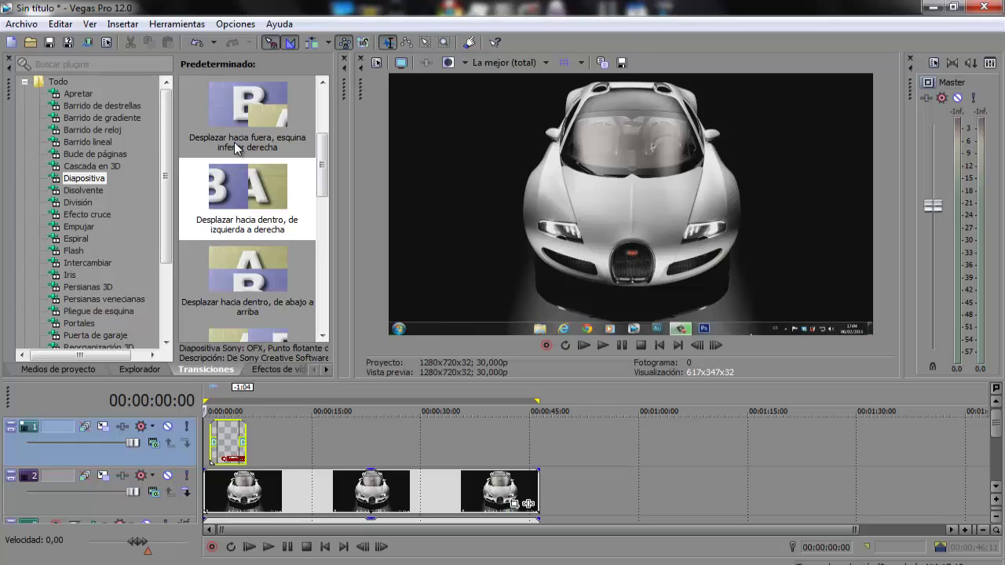
Open Renderizar como and replace the output file name with 'prueva'
click(88, 44)
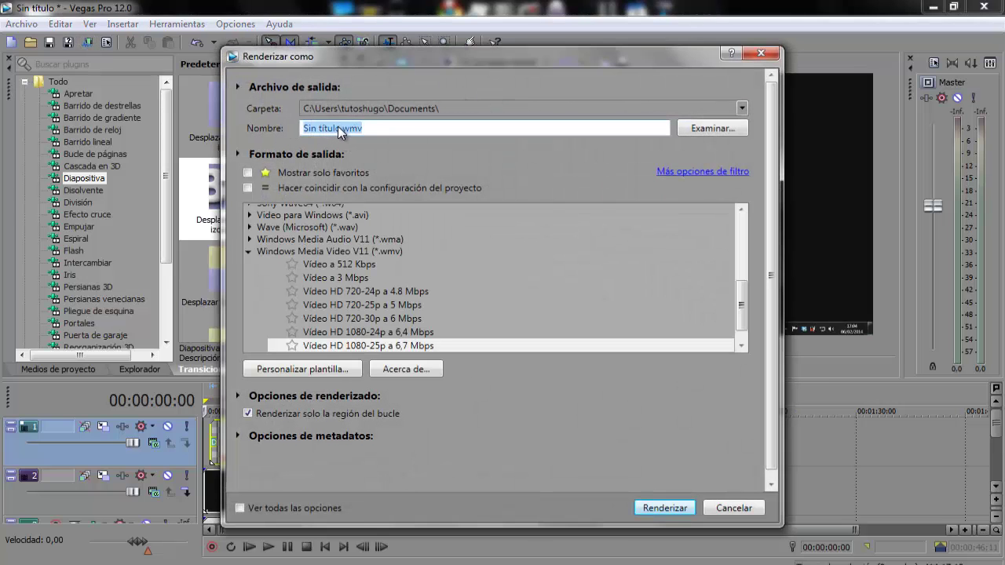
click(340, 129)
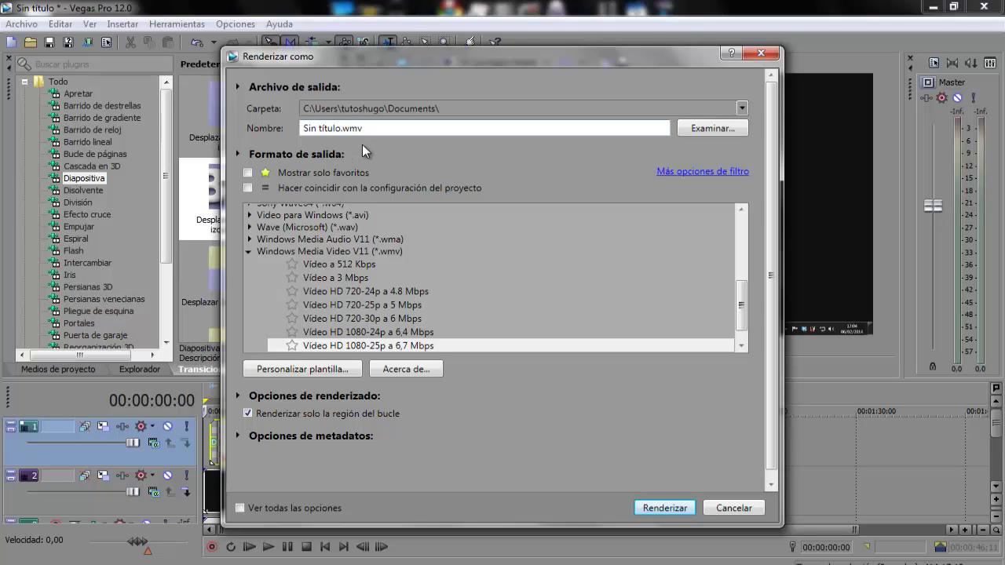
key(BackSpace)
key(BackSpace)
key(BackSpace)
key(BackSpace)
key(BackSpace)
key(BackSpace)
key(BackSpace)
key(BackSpace)
key(BackSpace)
text(p)
text(rueva)
Choose Windows Media Video V11 'Vídeo HD 1080-30p a 8 Mbps' and render
click(249, 251)
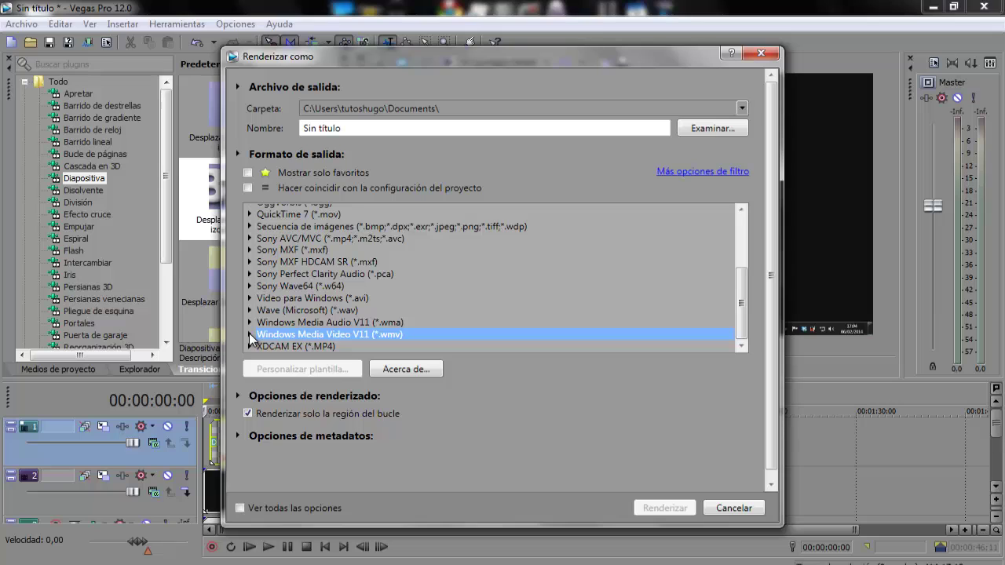
click(250, 335)
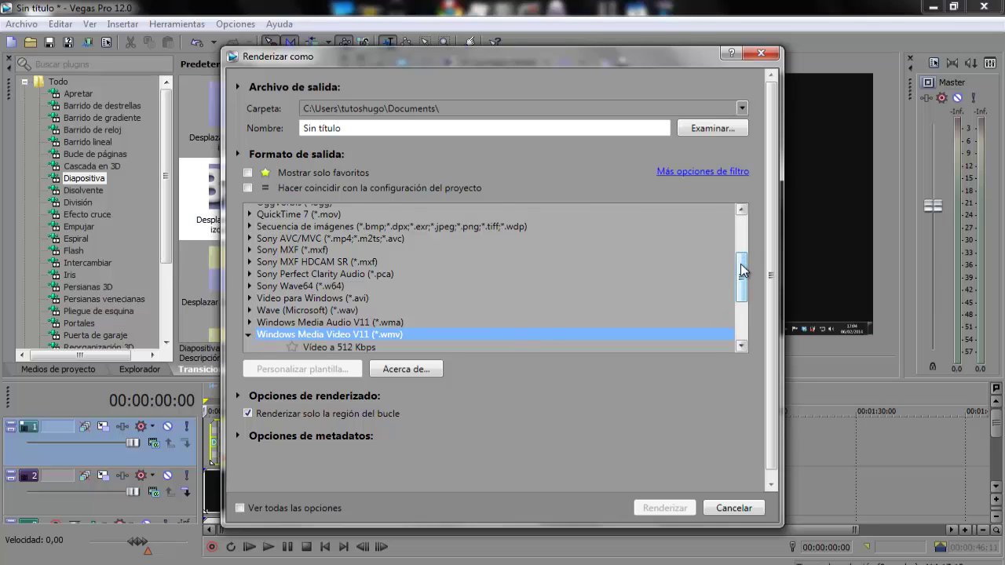
drag(742, 271, 744, 314)
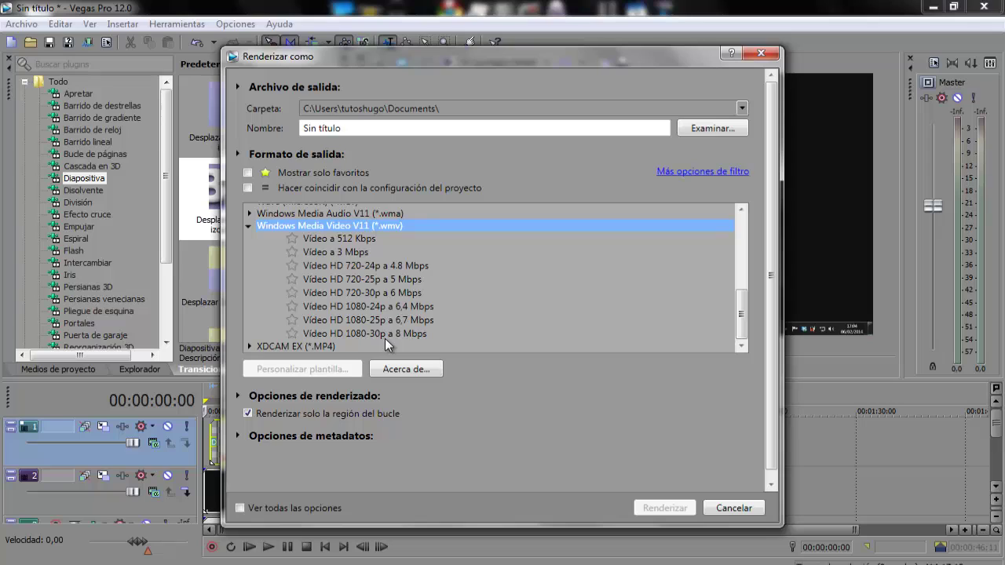
click(403, 333)
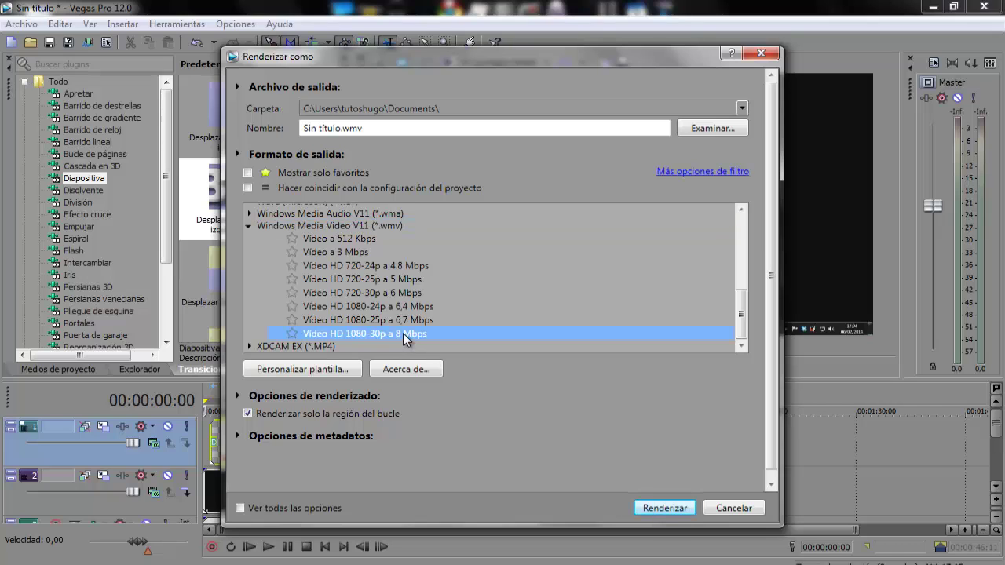
click(665, 509)
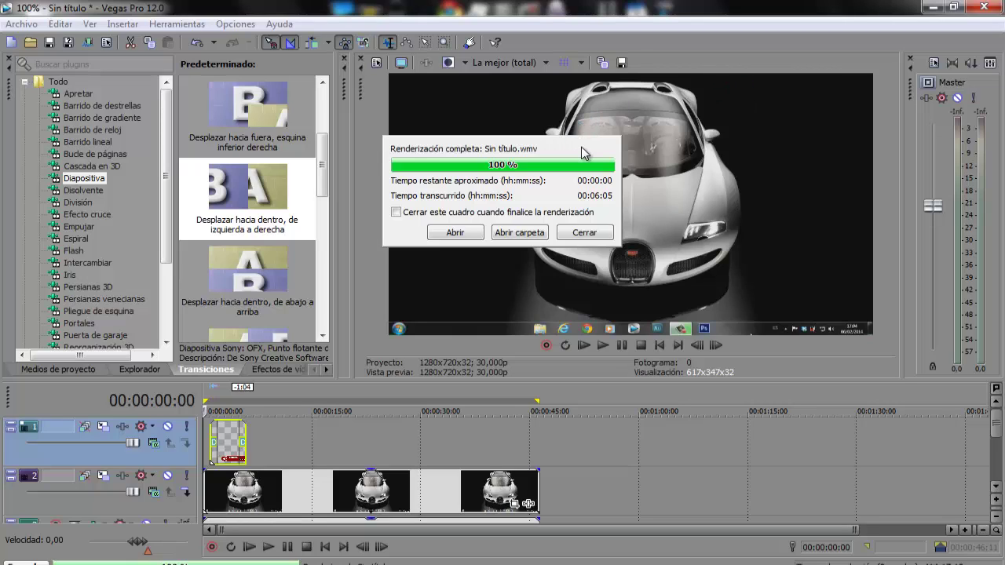
Close the render report, quit Vegas without saving, and bring up the Start menu
click(585, 232)
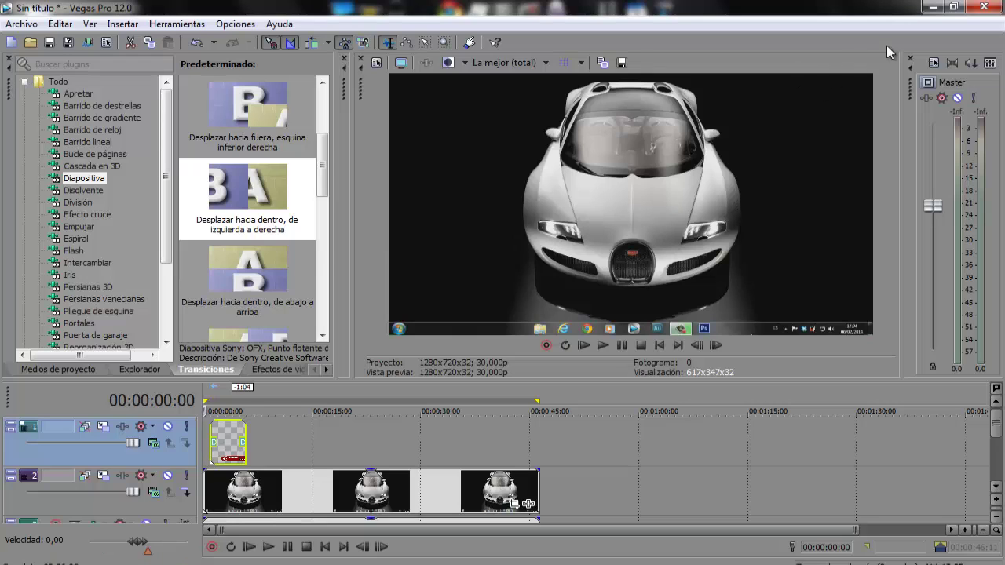
click(987, 11)
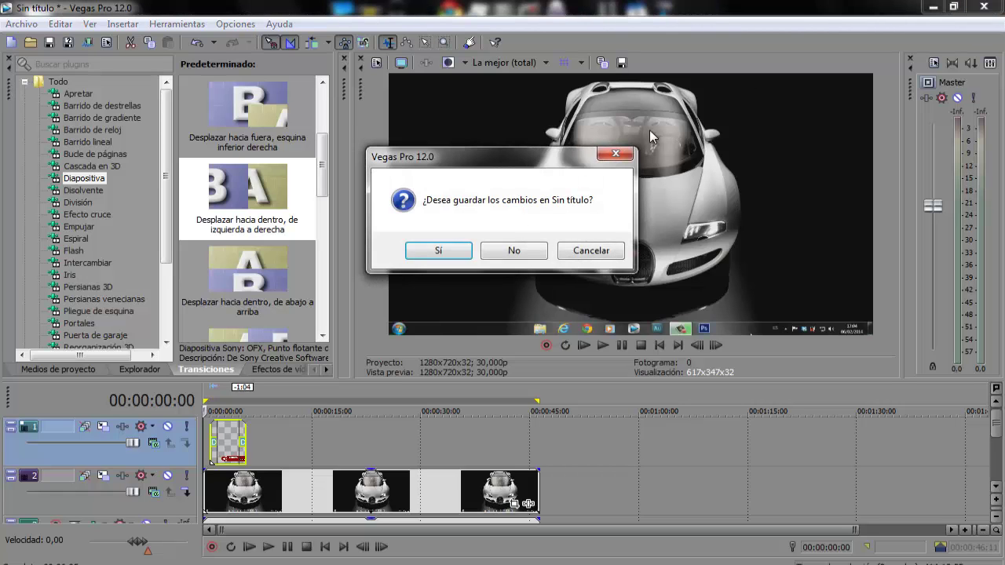
click(514, 245)
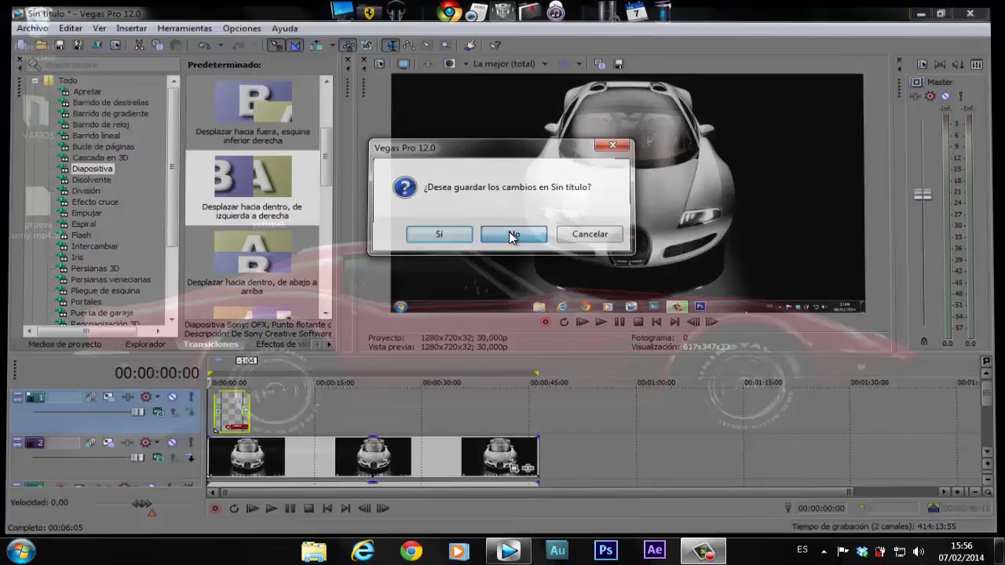
click(20, 550)
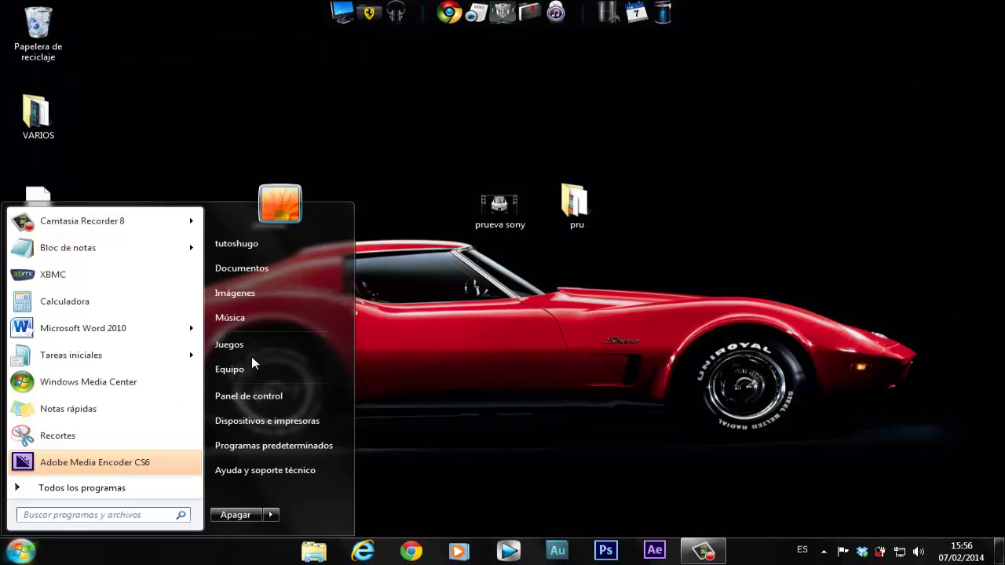
Cut the Sin título video from the Documents library
click(298, 271)
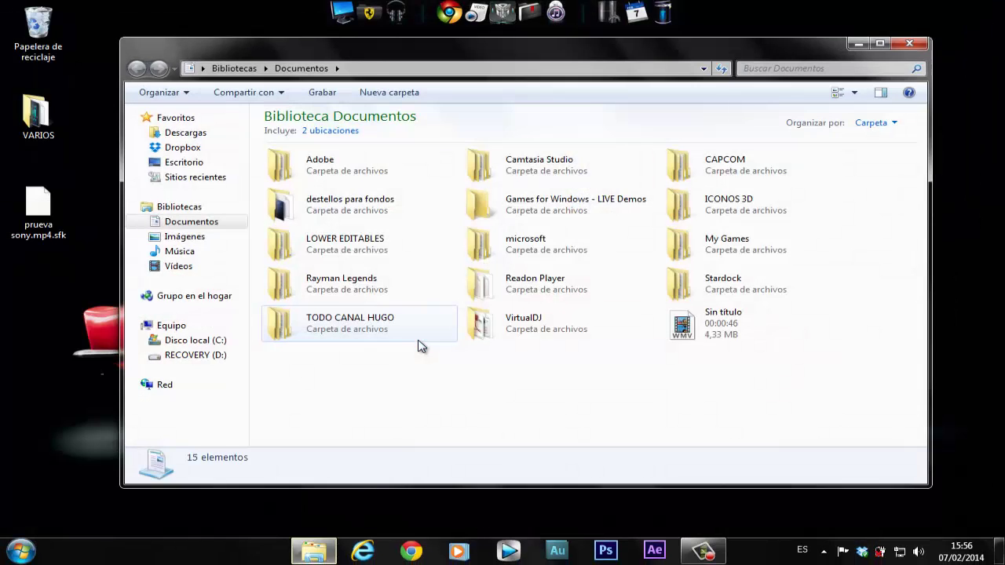
right_click(711, 335)
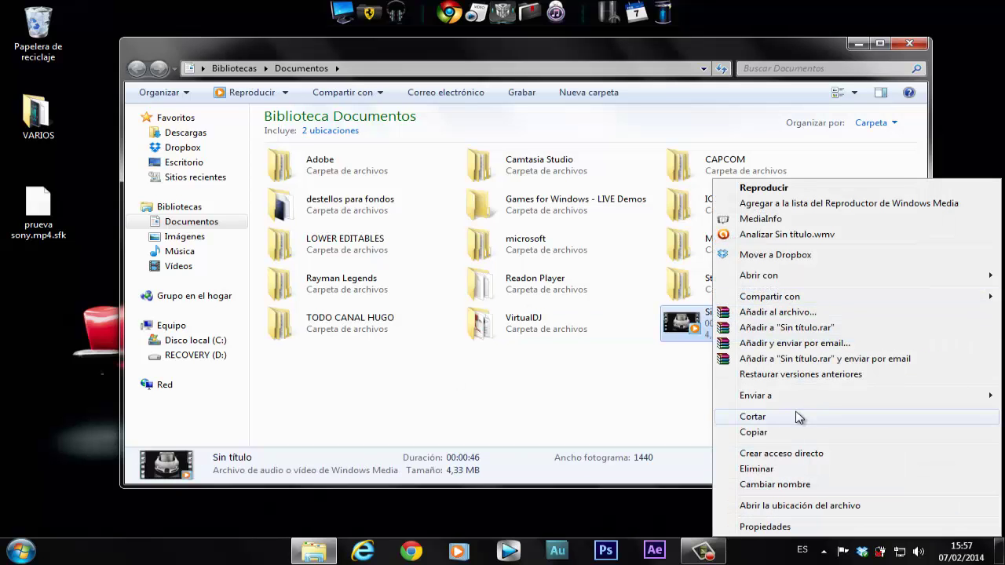
click(798, 417)
click(909, 44)
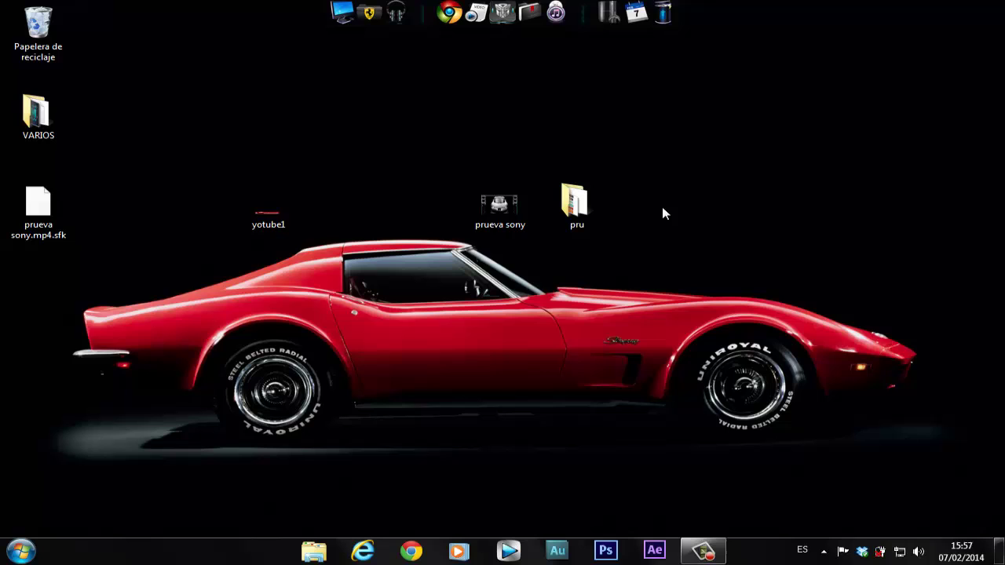
Paste Sin título onto the desktop and play it in Windows Media Player
right_click(620, 308)
click(675, 368)
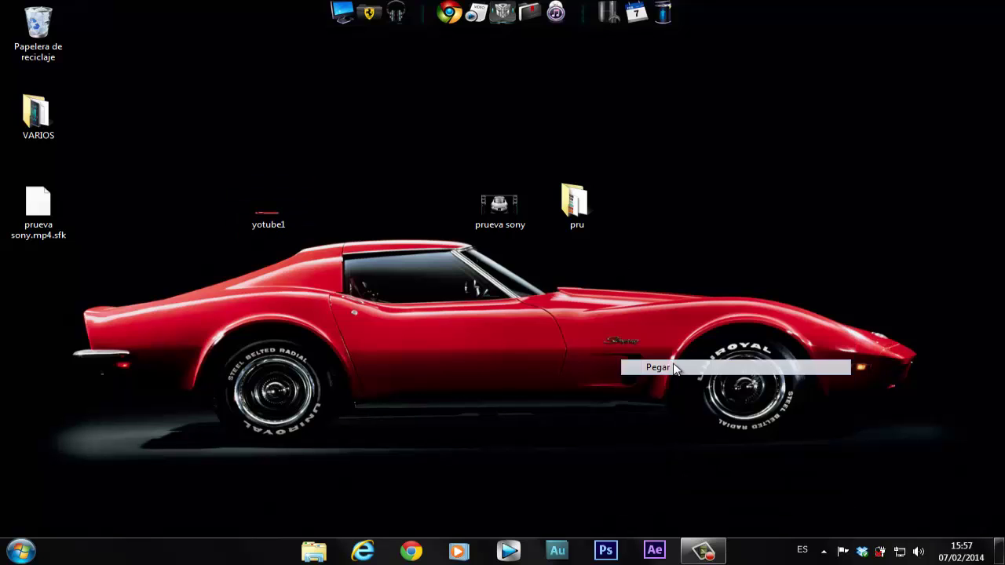
right_click(642, 210)
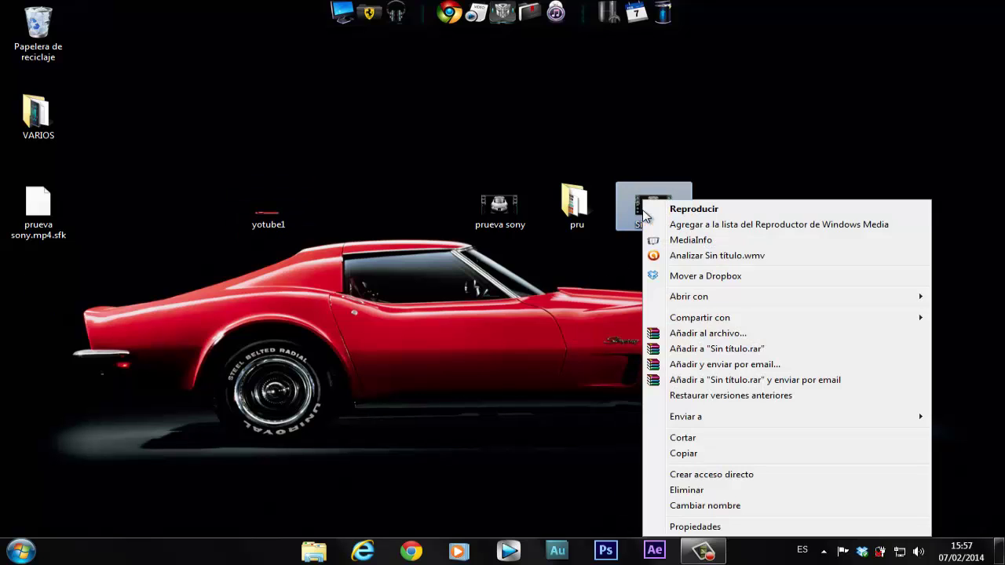
click(694, 209)
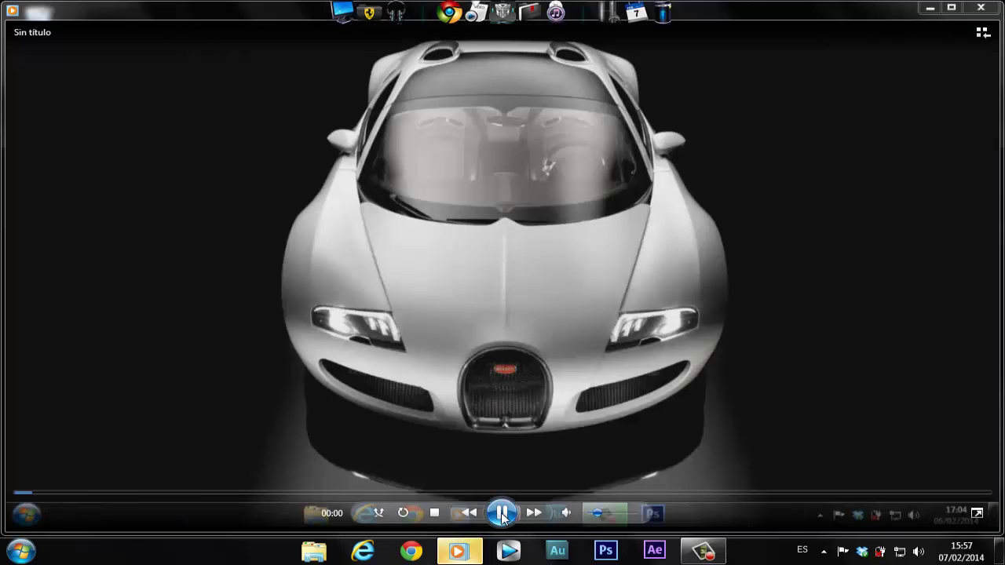
Pause the video and shrink the player into a smaller centred window
click(503, 514)
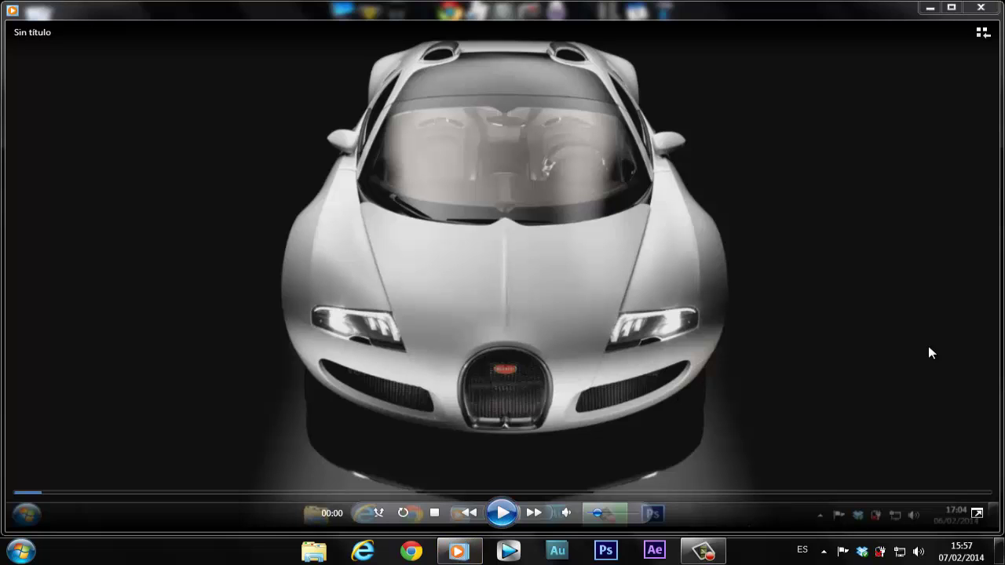
mouse_move(1000, 314)
mouse_down()
mouse_move(870, 326)
mouse_move(728, 317)
mouse_up()
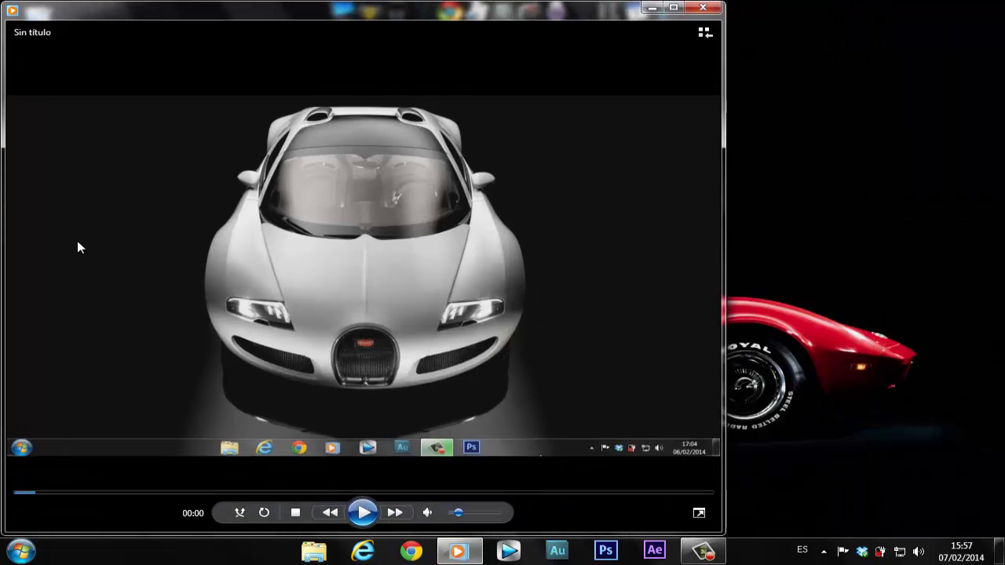
drag(6, 246, 101, 259)
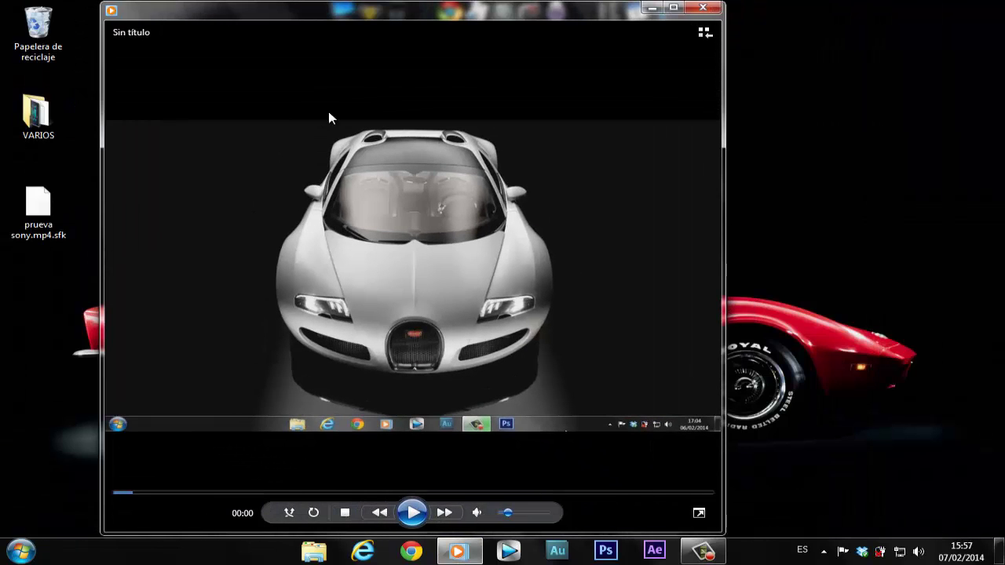
mouse_move(434, 4)
mouse_down()
mouse_move(432, 83)
mouse_move(583, 28)
mouse_move(559, 11)
mouse_up()
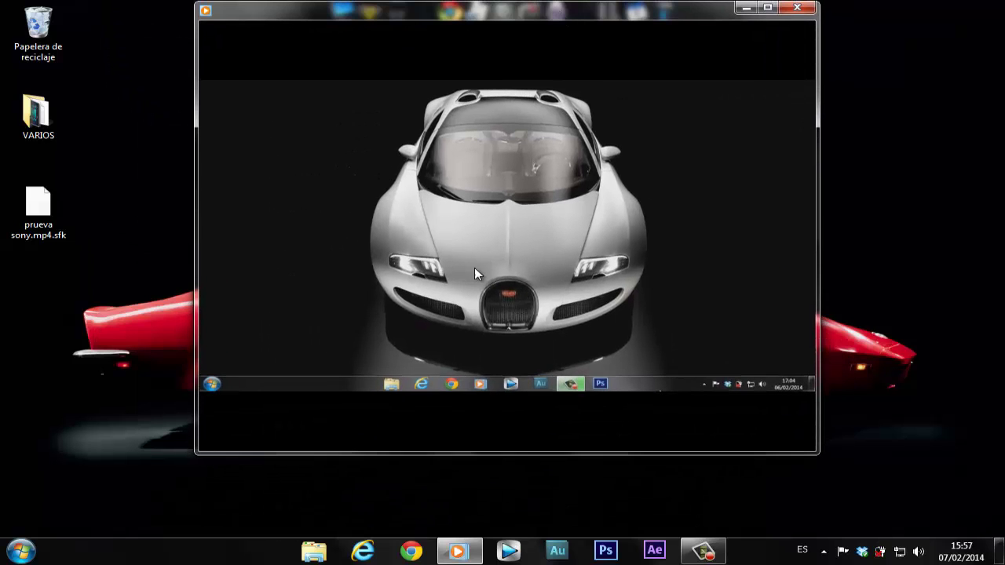
Play the video, then jump back to the beginning and play it again
mouse_move(497, 403)
click(506, 440)
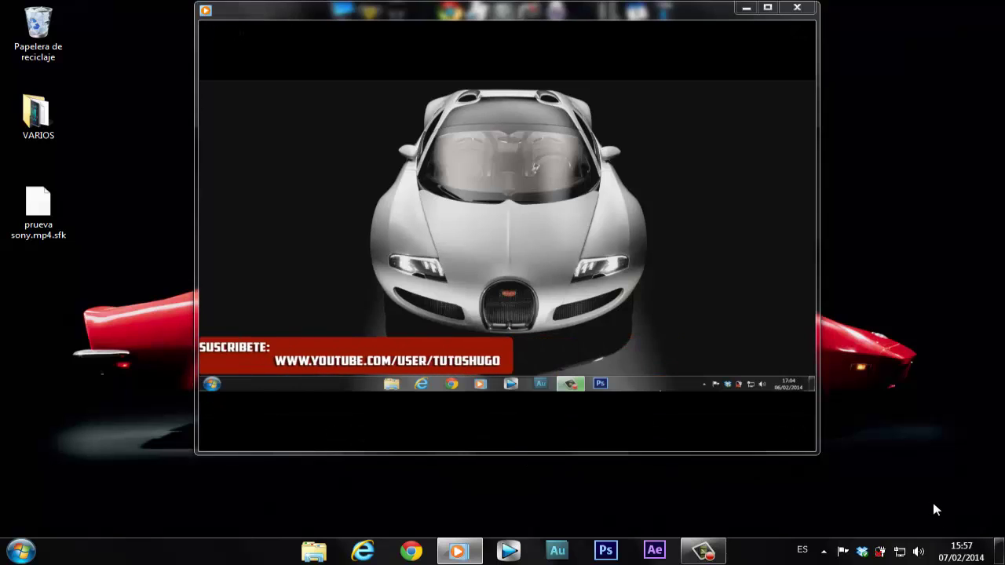
mouse_move(545, 406)
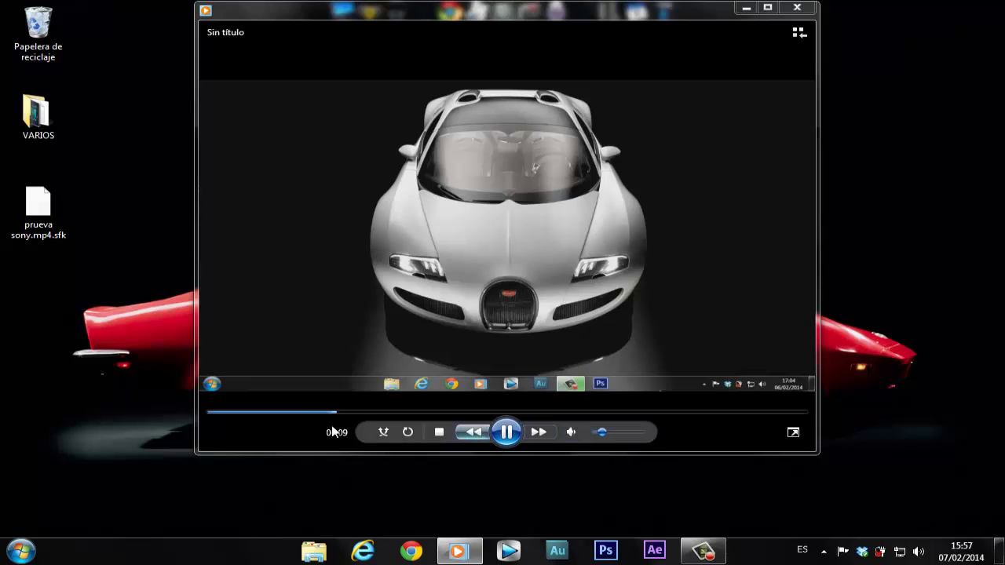
click(506, 432)
click(213, 413)
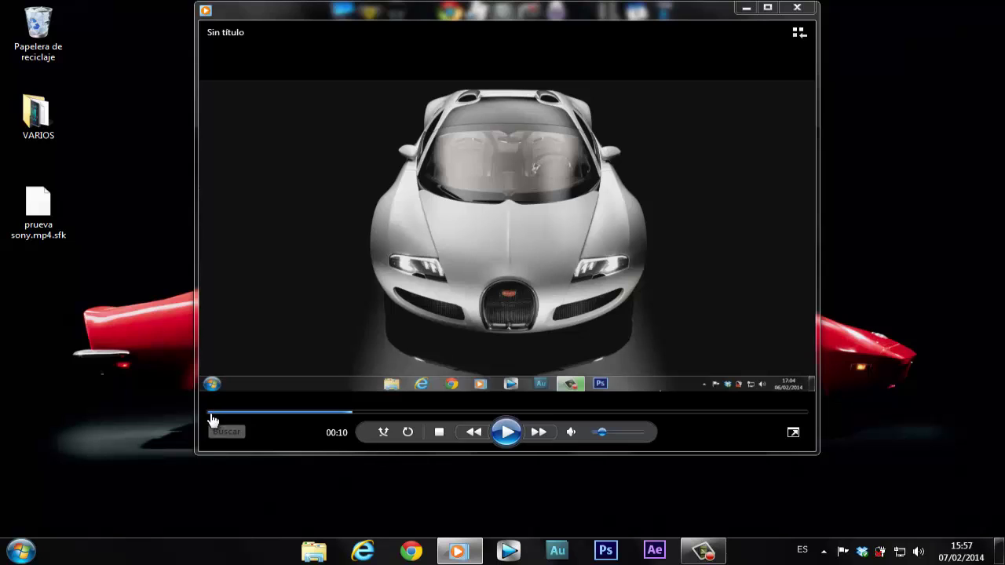
click(507, 428)
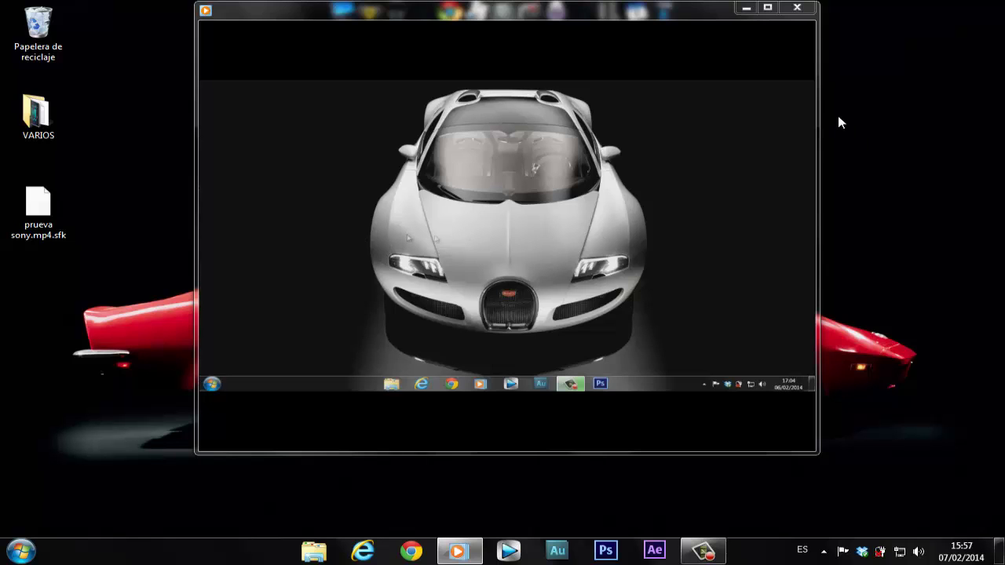
click(797, 7)
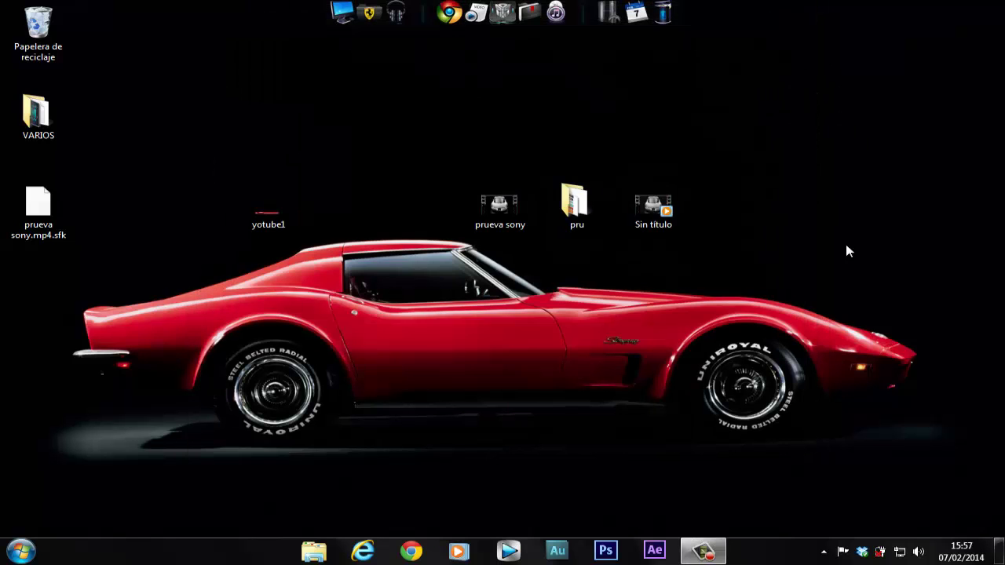